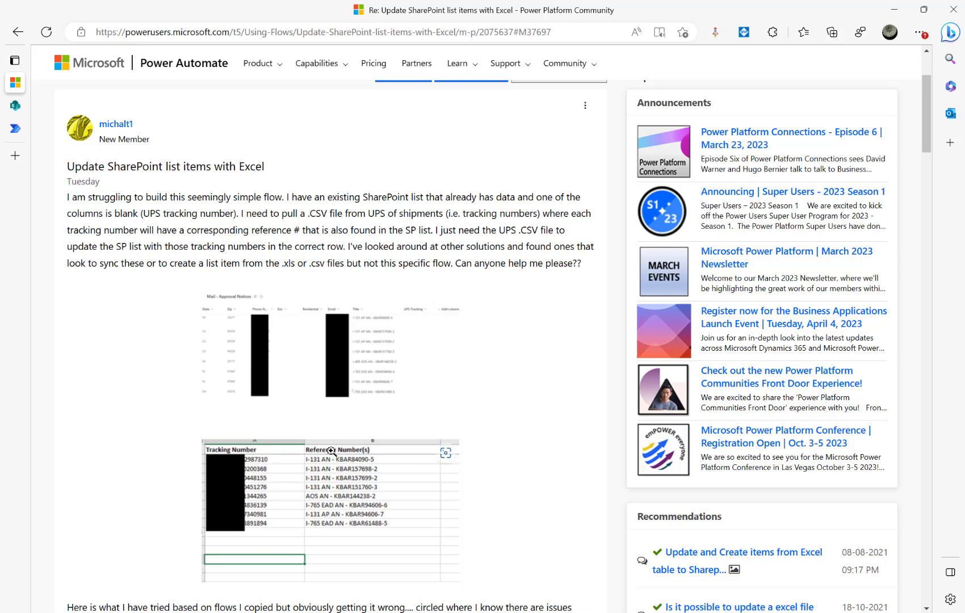
Step: Examine the forum post's enlarged SharePoint list screenshot, including its Title and UPS Tracking columns
{"action": "left_click", "coordinate": [358, 380]}
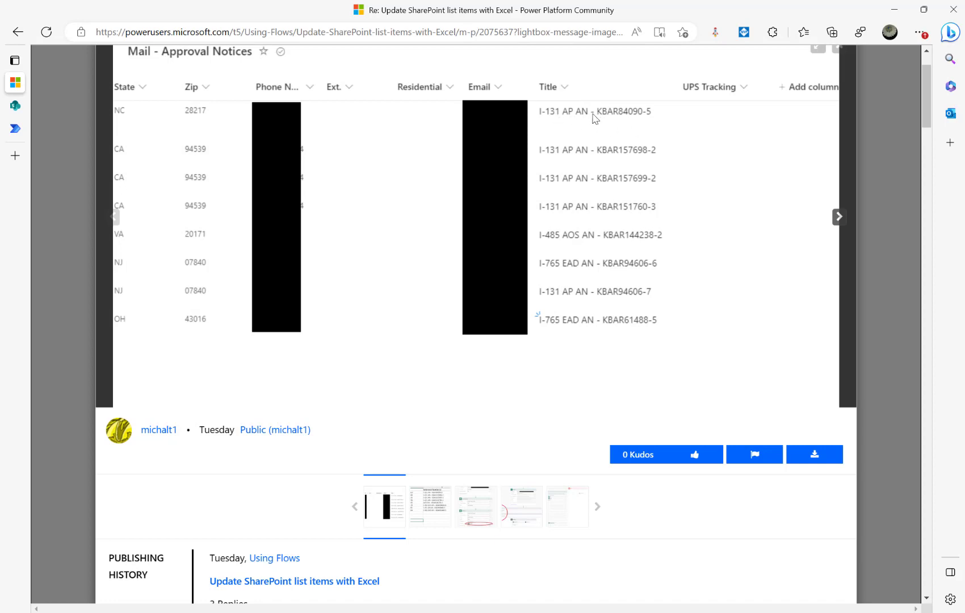
{"action": "left_click", "coordinate": [835, 53]}
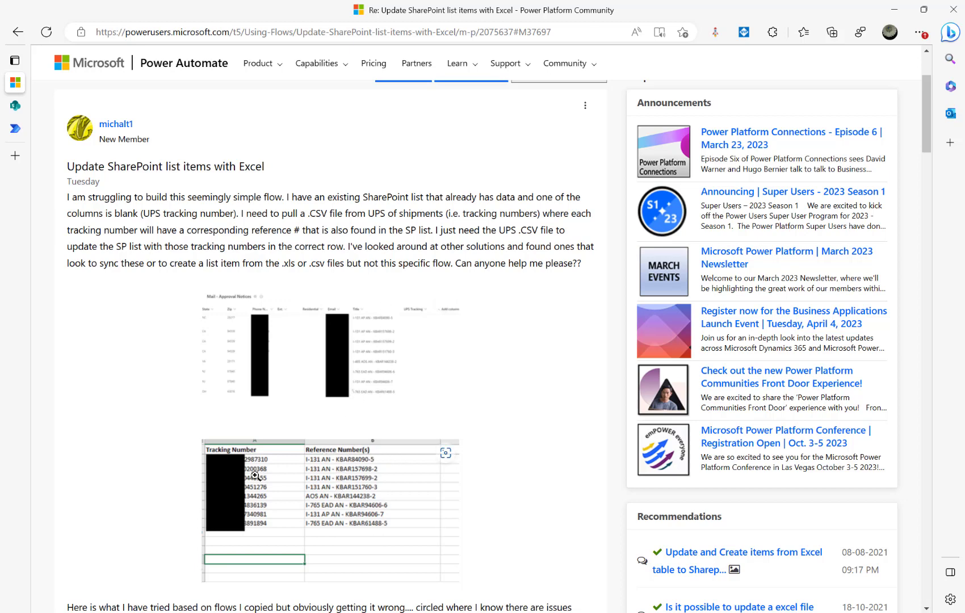
{"action": "left_click", "coordinate": [417, 361]}
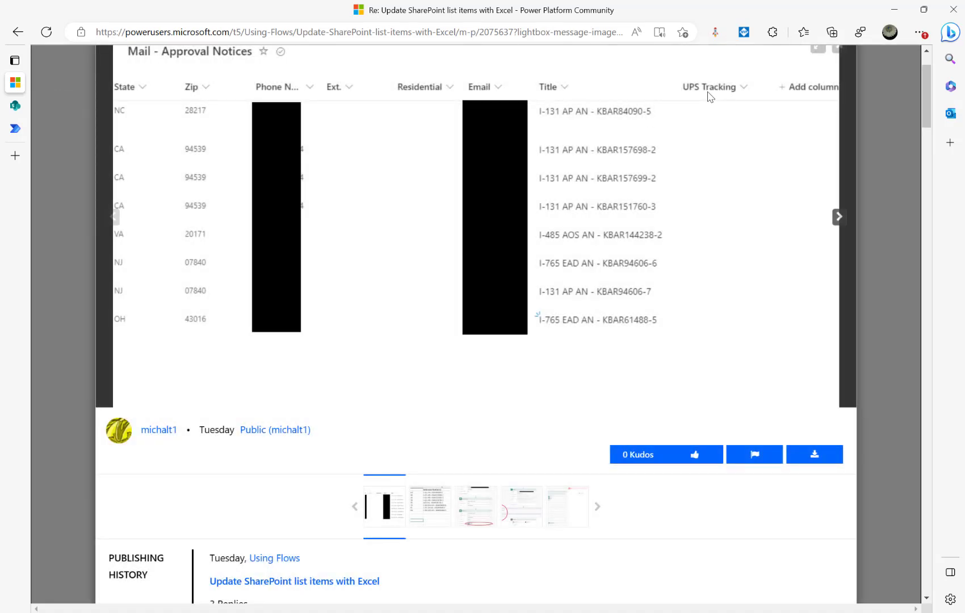
{"action": "left_click", "coordinate": [840, 51]}
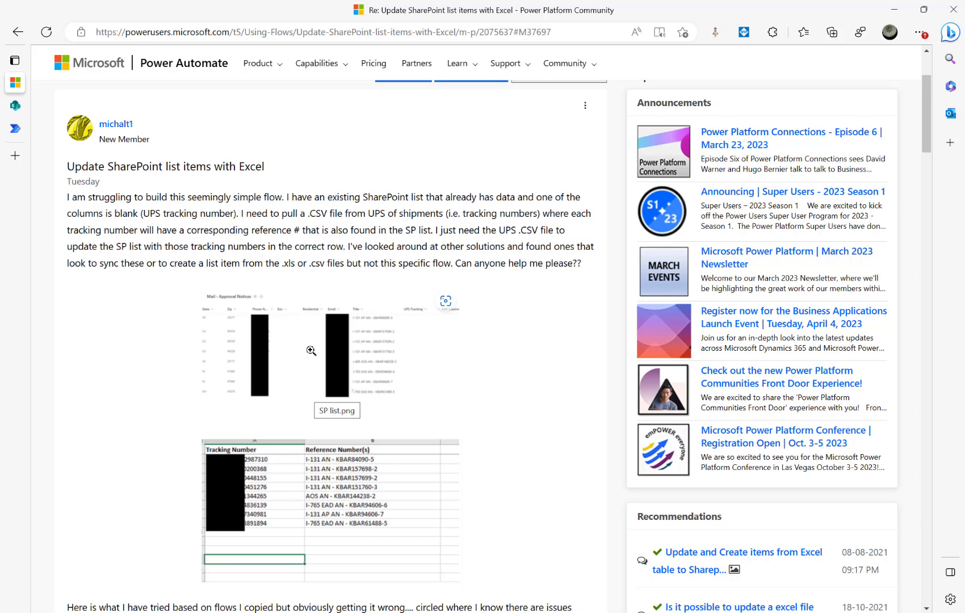
Step: Compare the SharePoint Inventory list with the tracking and reference number columns in the Excel workbook TrackingDetails.xlsx, and close the workbook
{"action": "mouse_move", "coordinate": [25, 144]}
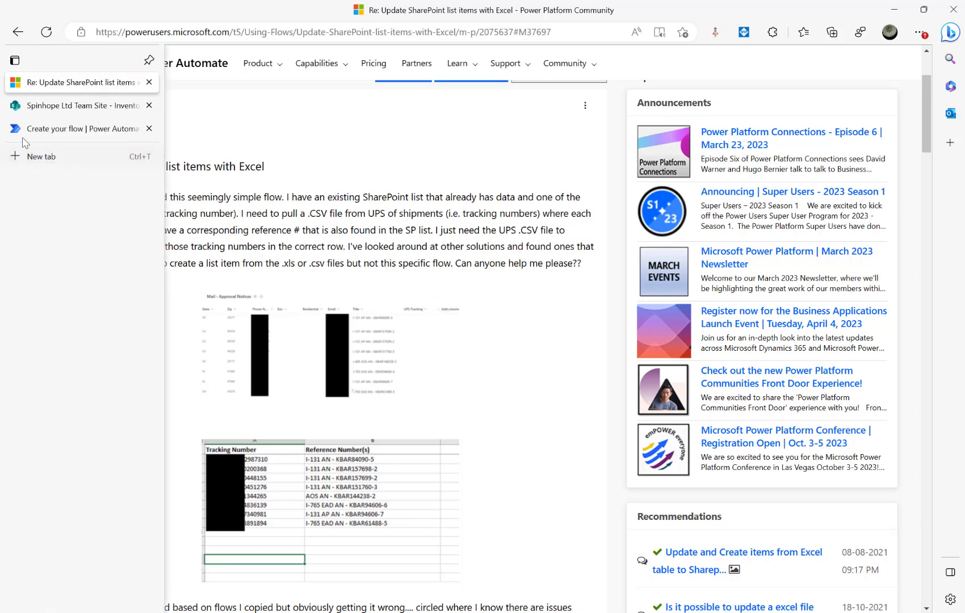
{"action": "left_click", "coordinate": [72, 108]}
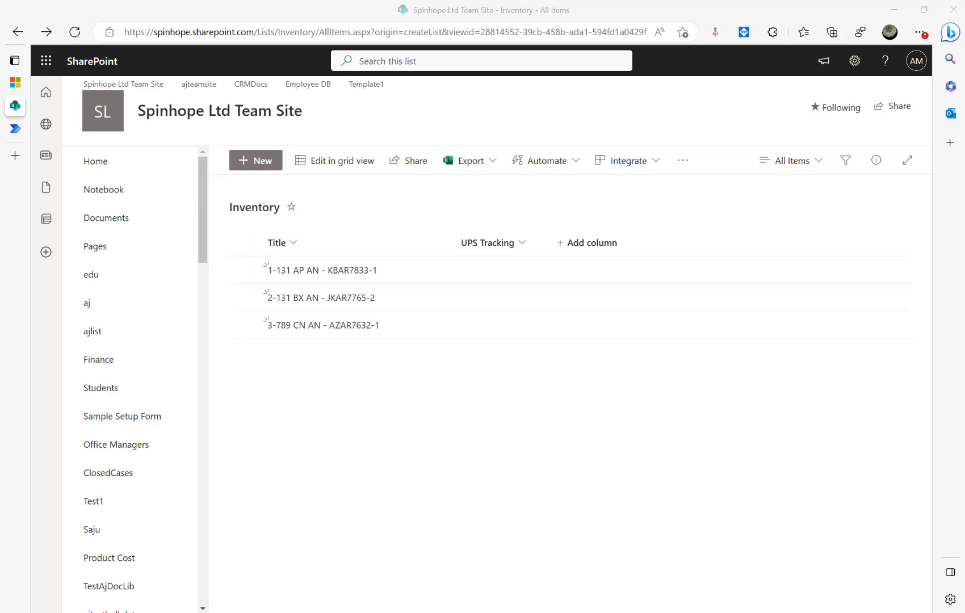
{"action": "key", "text": "alt+Tab"}
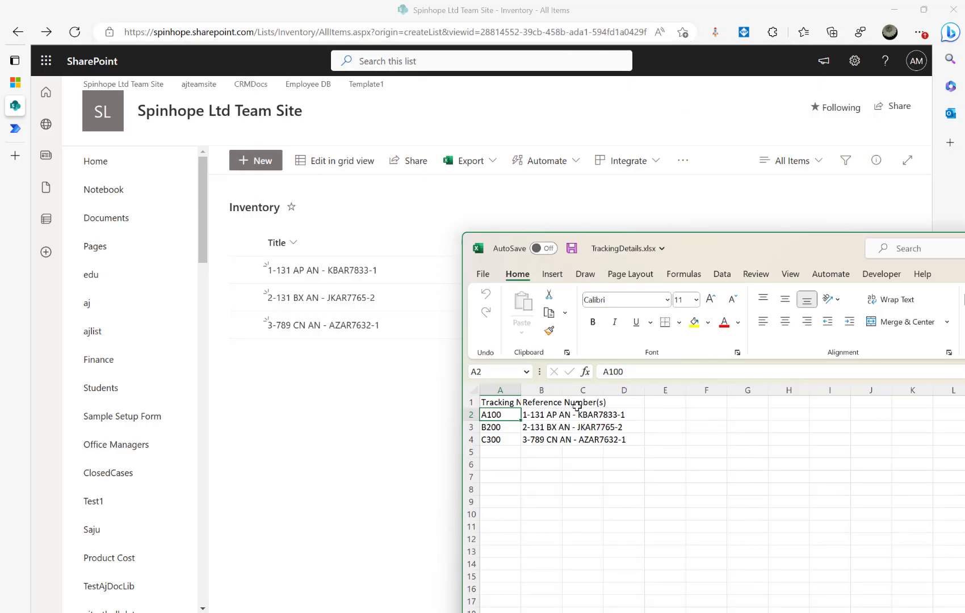
{"action": "left_click", "coordinate": [551, 416]}
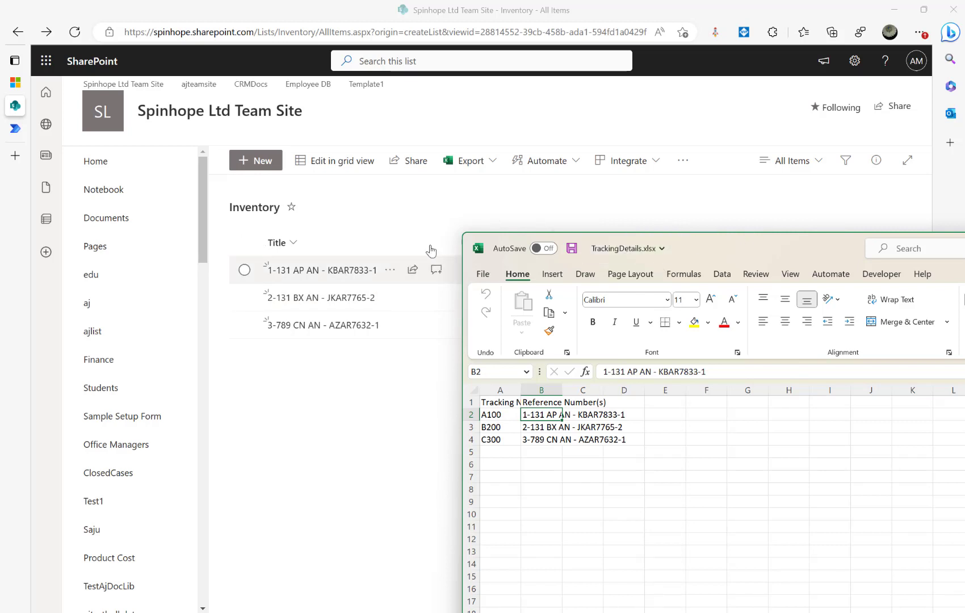
{"action": "left_click_drag", "start_coordinate": [711, 247], "coordinate": [714, 306]}
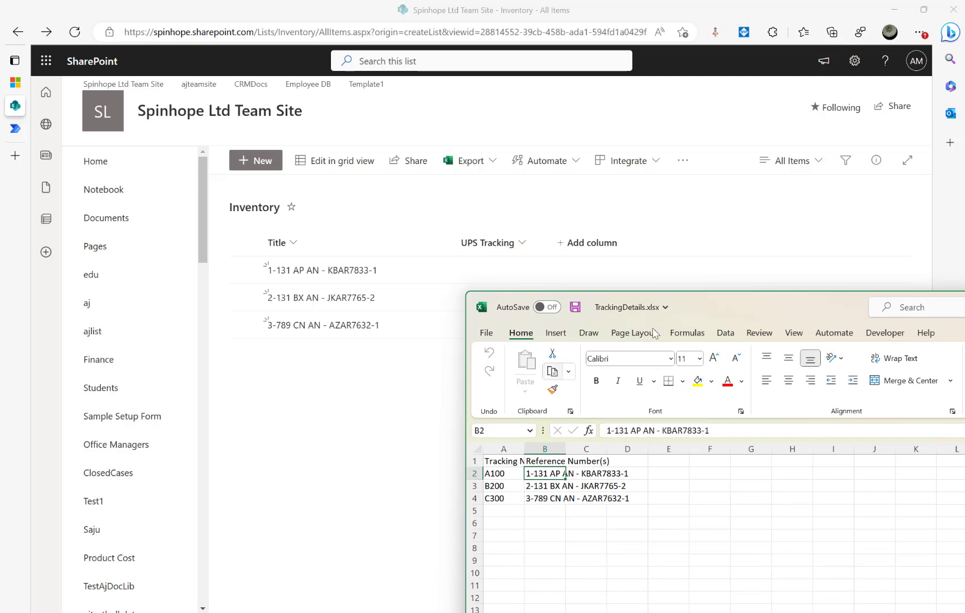
{"action": "left_click_drag", "start_coordinate": [805, 309], "coordinate": [287, 233]}
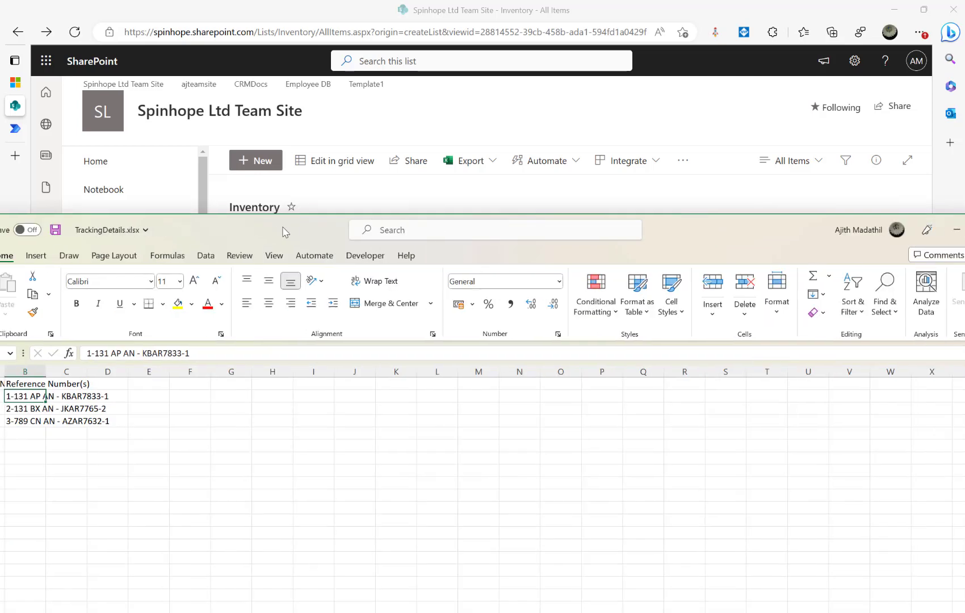
{"action": "left_click_drag", "start_coordinate": [736, 230], "coordinate": [520, 230]}
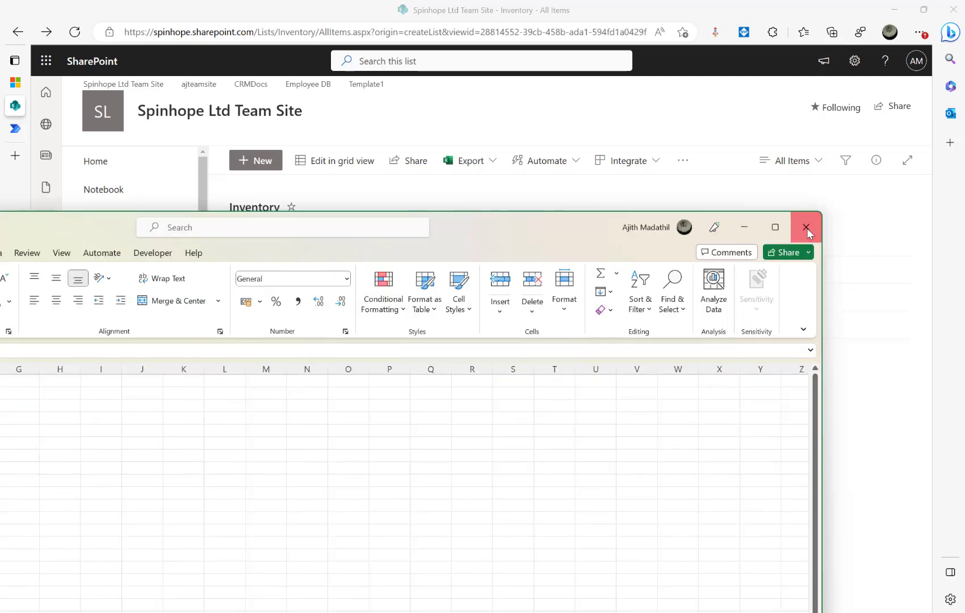
{"action": "left_click", "coordinate": [806, 227]}
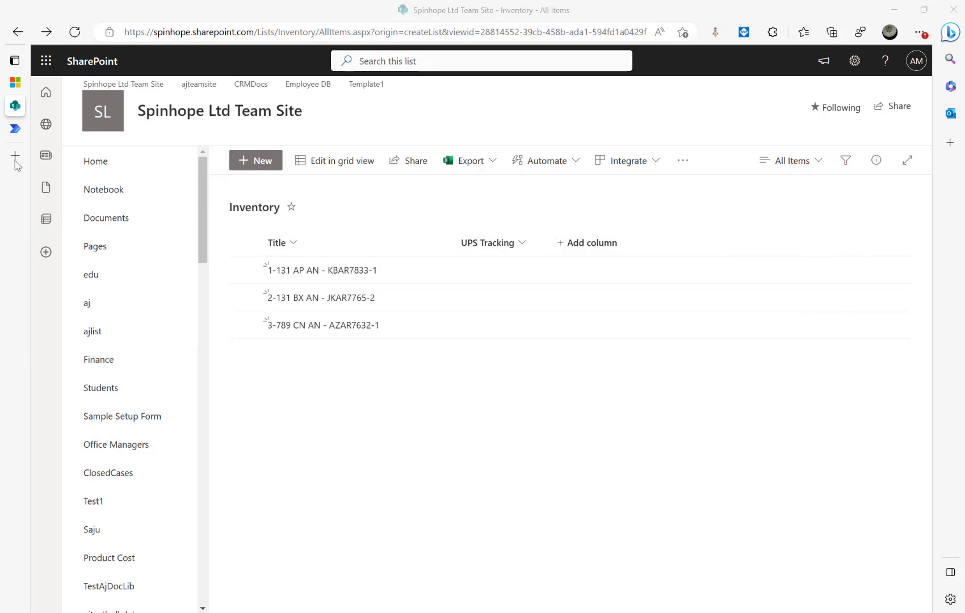
Step: Switch to Power Automate and start the flow with the OneDrive for Business trigger "When a file is created"
{"action": "left_click", "coordinate": [15, 129]}
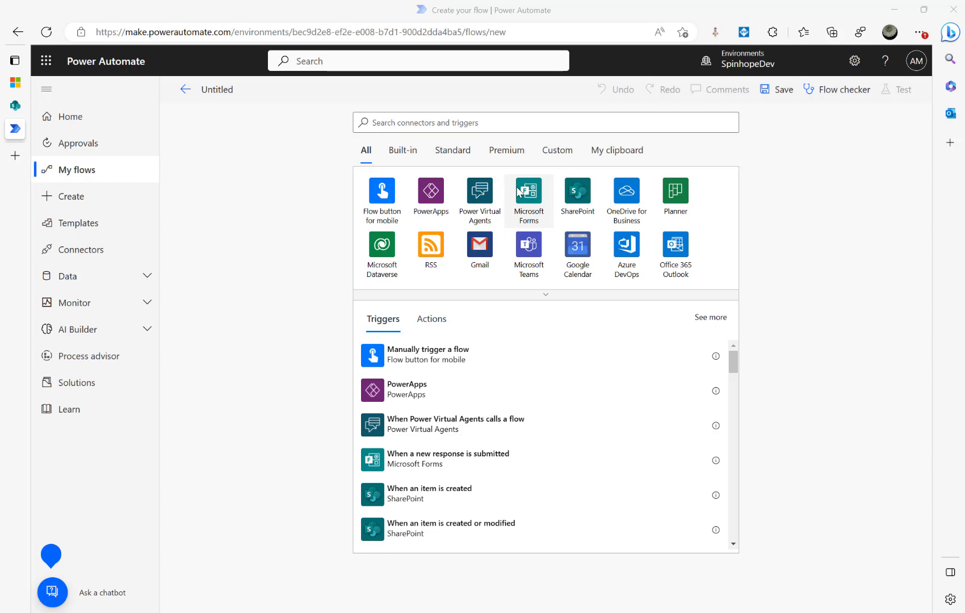
{"action": "left_click", "coordinate": [626, 208]}
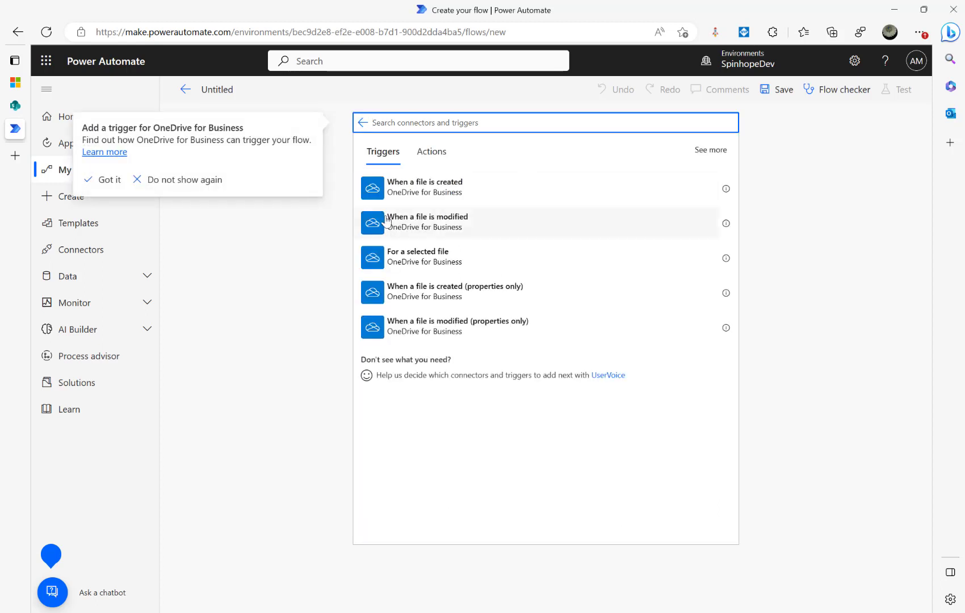
{"action": "left_click", "coordinate": [209, 181]}
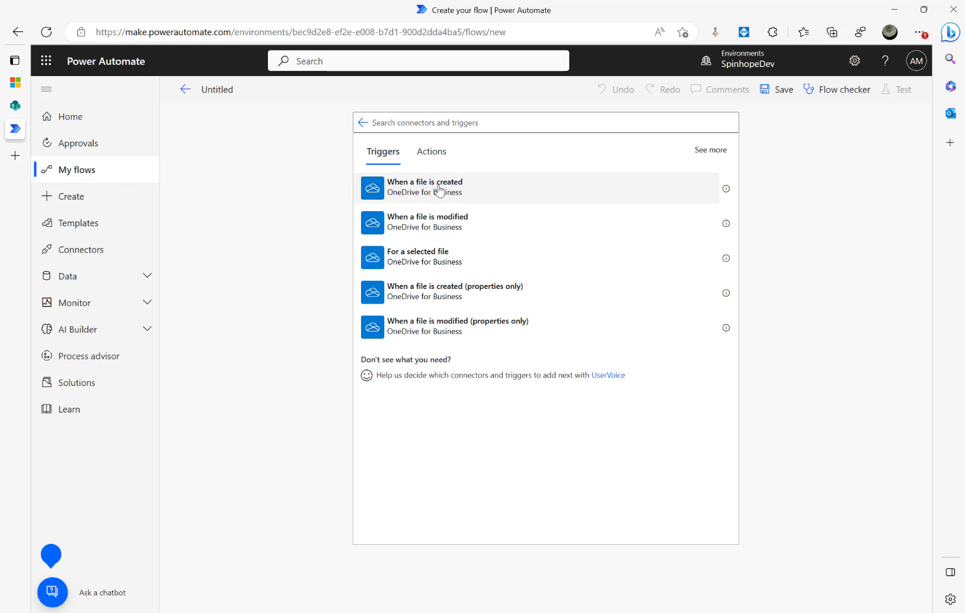
{"action": "left_click", "coordinate": [440, 190]}
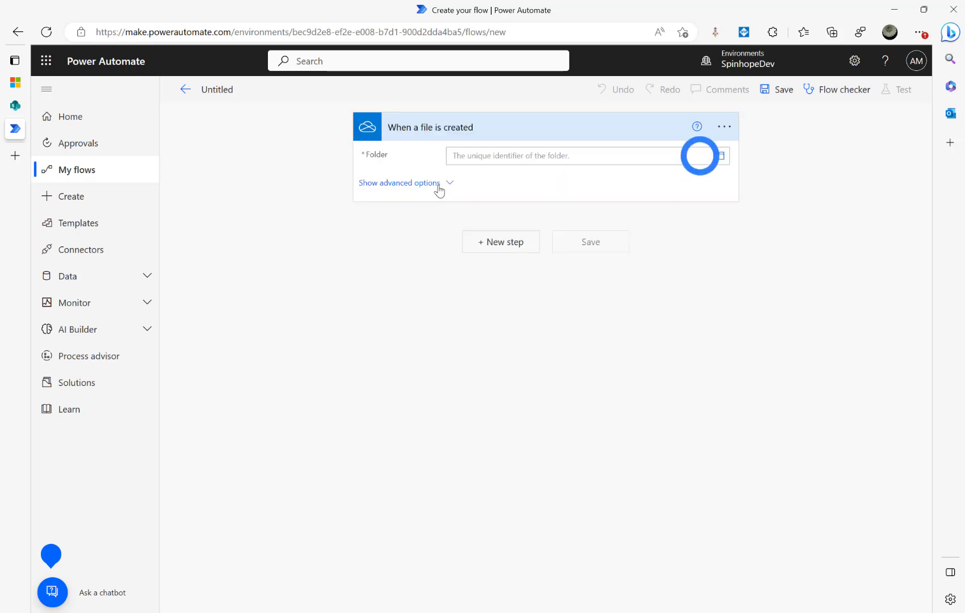
Step: Set the folder watched by the file-created trigger to /FlowDemo and dismiss the help tip
{"action": "left_click", "coordinate": [719, 159]}
{"action": "left_click", "coordinate": [702, 196]}
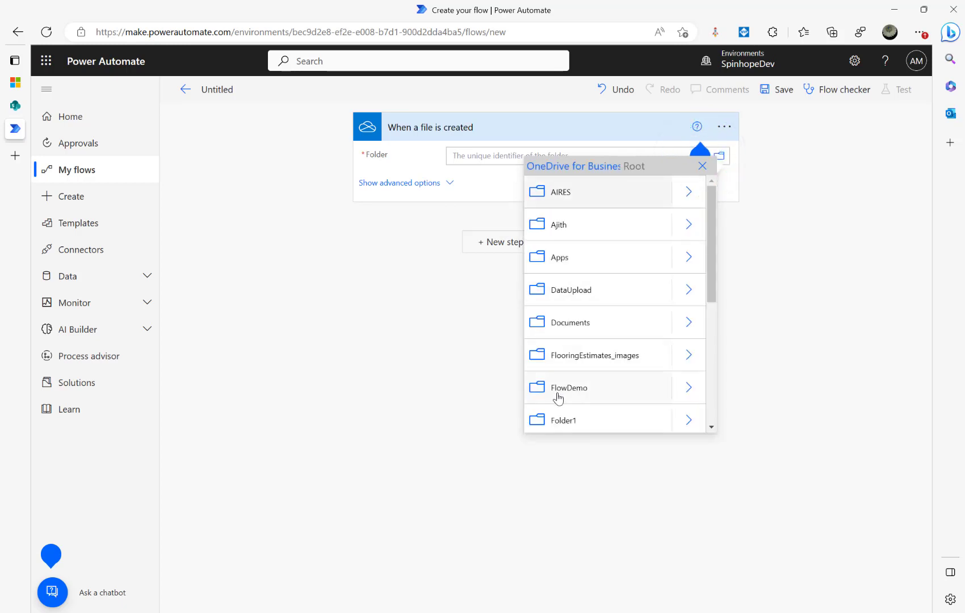
{"action": "left_click", "coordinate": [558, 391]}
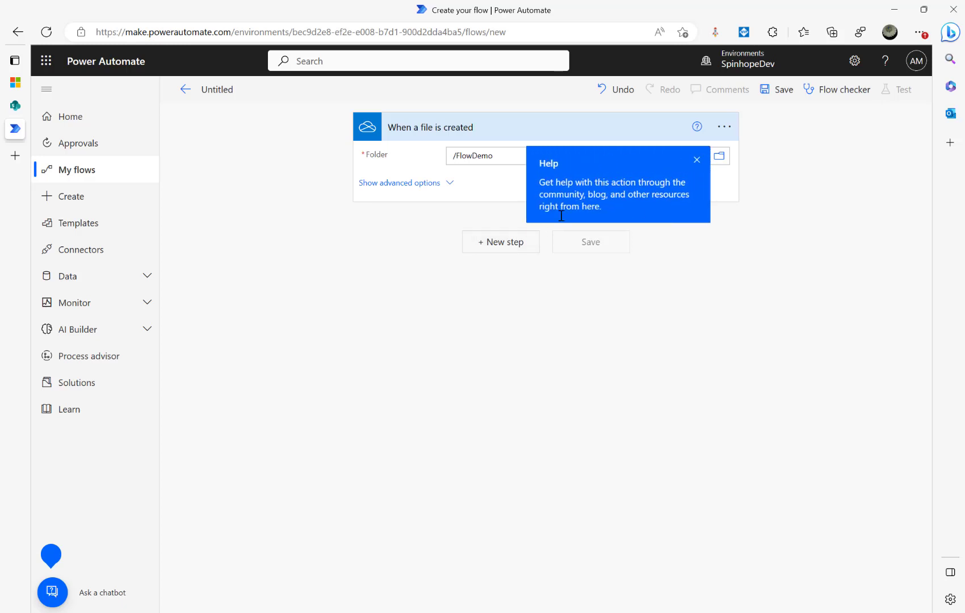
{"action": "left_click", "coordinate": [698, 160]}
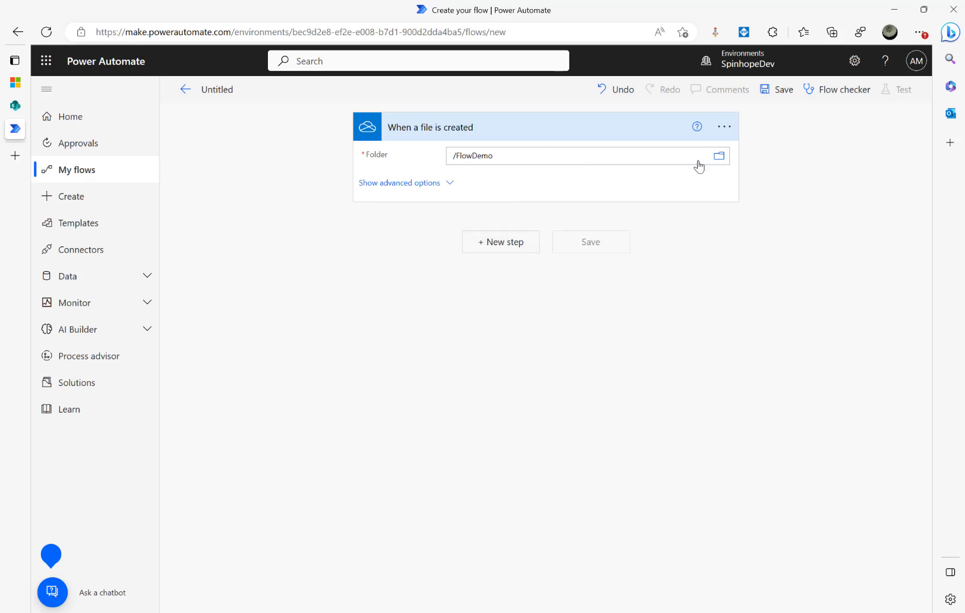
Step: Add the Excel Online (Business) action "Create table" after the trigger
{"action": "left_click", "coordinate": [497, 249]}
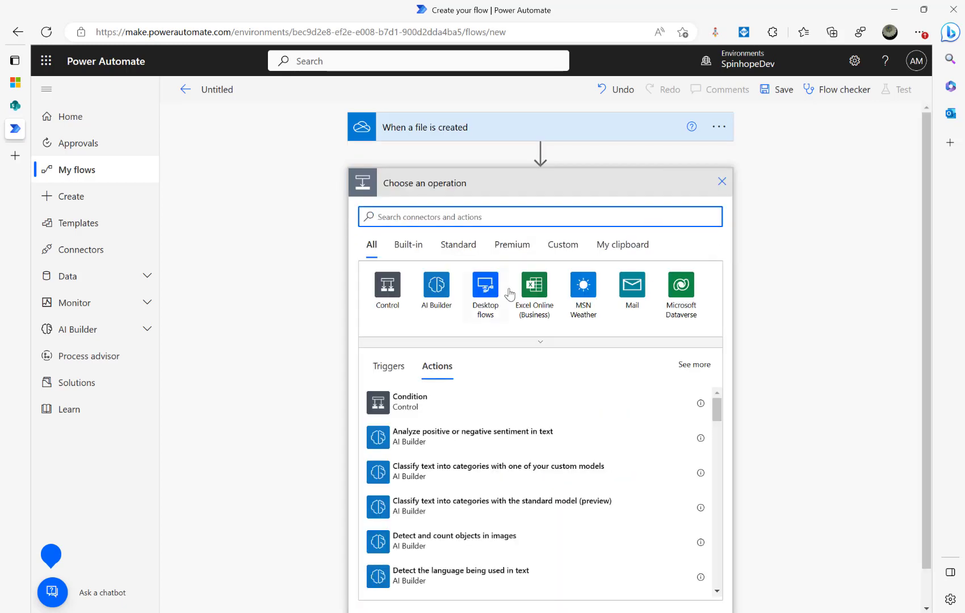
{"action": "left_click", "coordinate": [537, 286]}
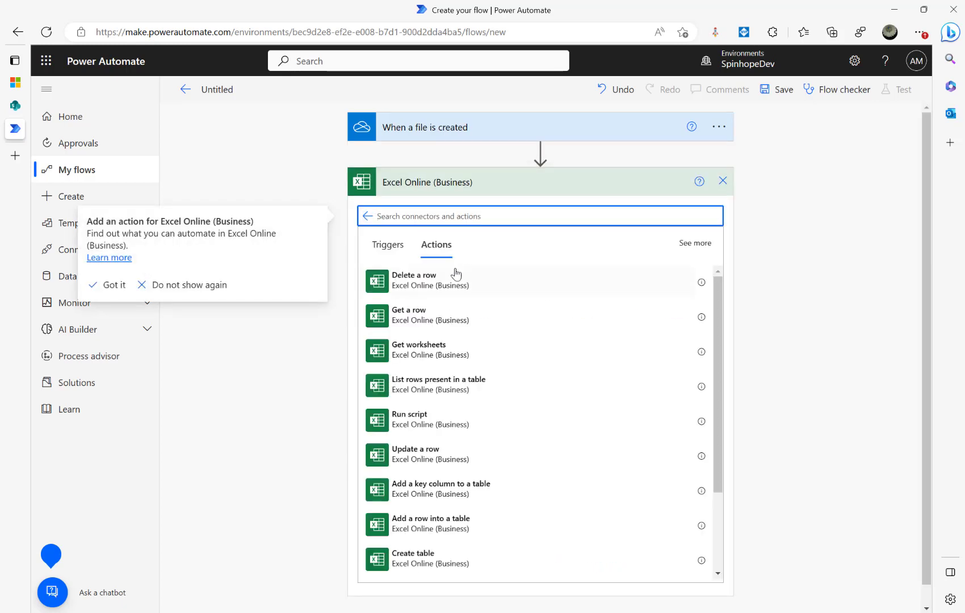
{"action": "type", "text": "c"}
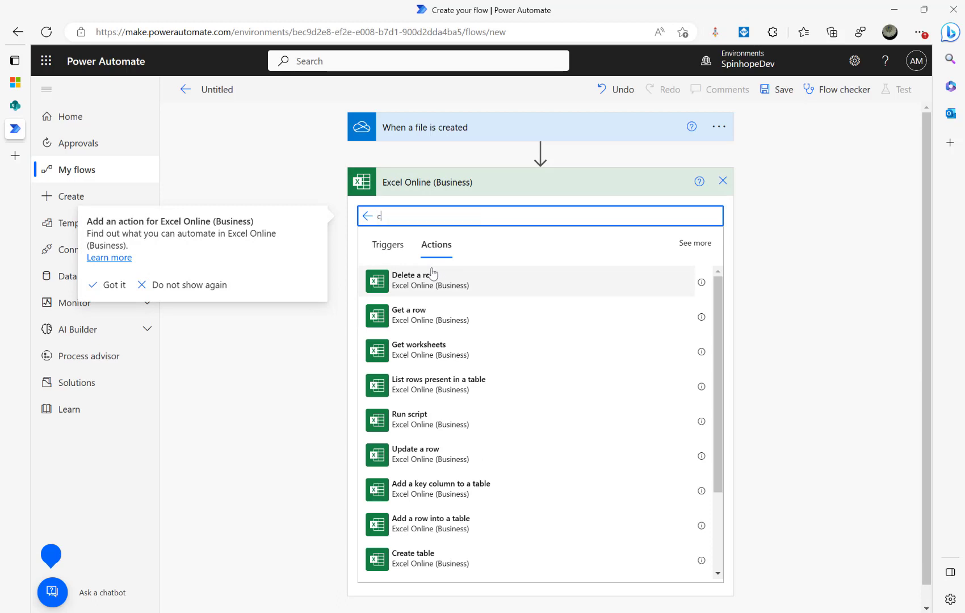
{"action": "type", "text": "reate"}
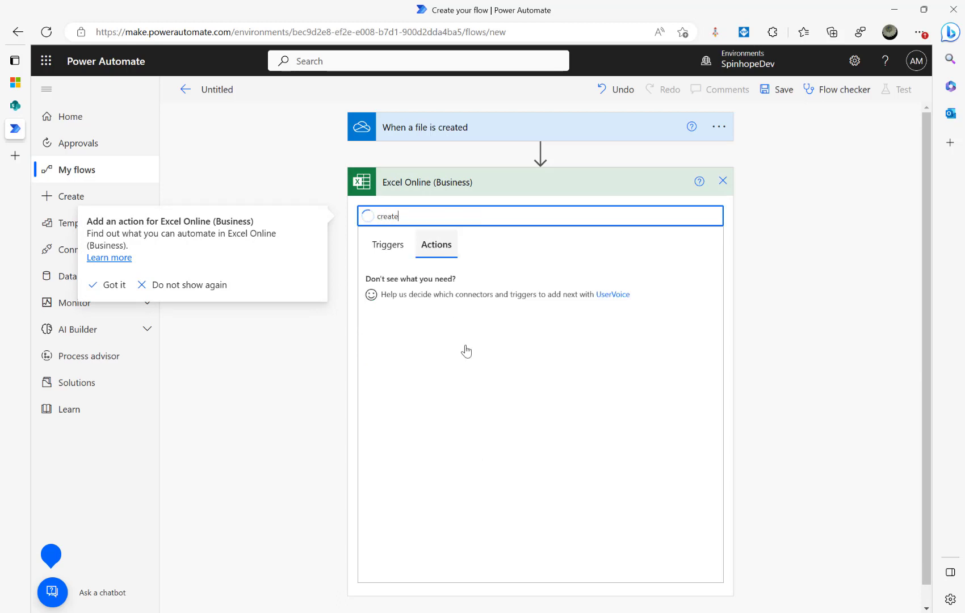
{"action": "left_click", "coordinate": [423, 291]}
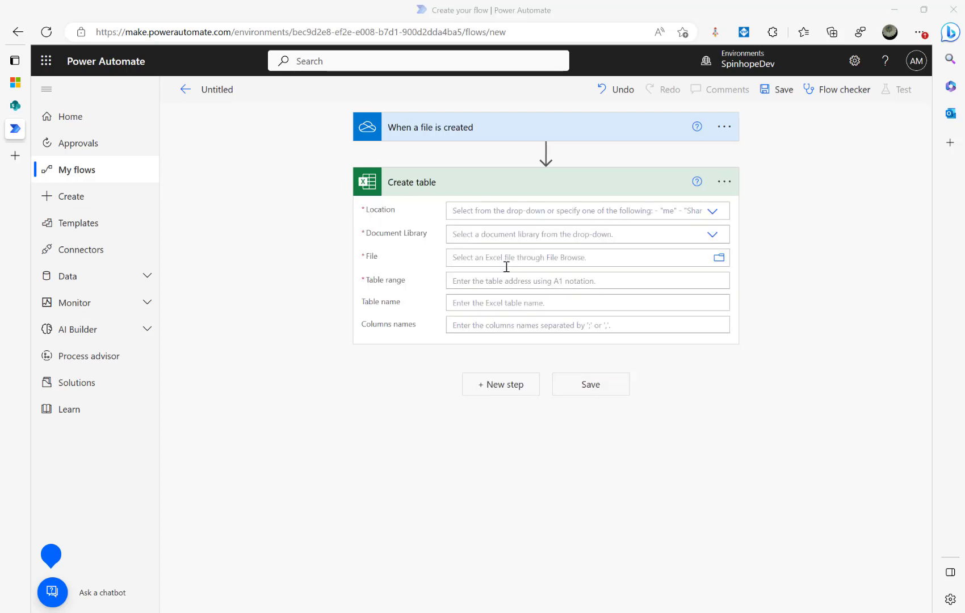
Step: Set the Create table action's location to OneDrive for Business and its document library to OneDrive
{"action": "left_click", "coordinate": [713, 211]}
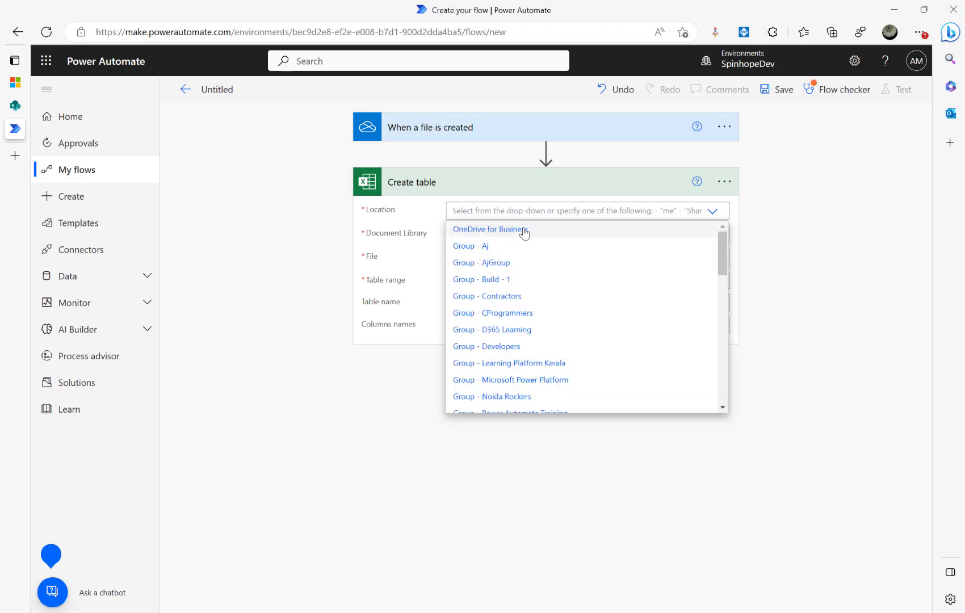
{"action": "left_click", "coordinate": [524, 230]}
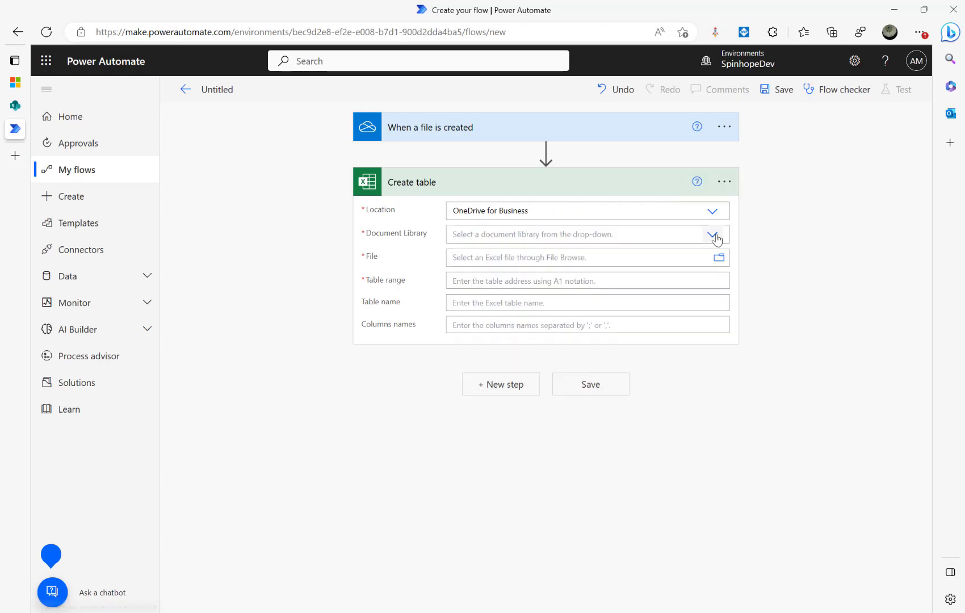
{"action": "left_click", "coordinate": [713, 235]}
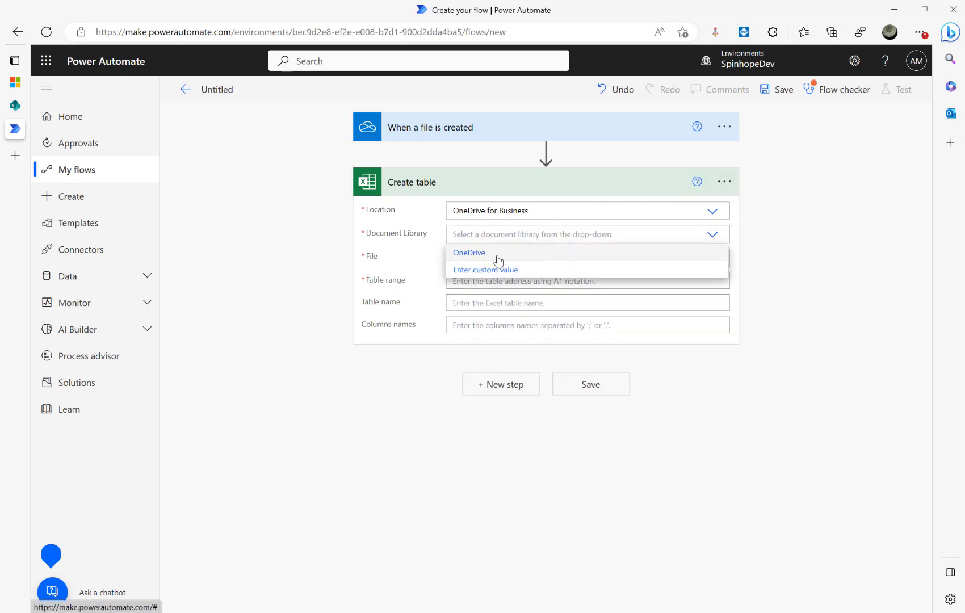
{"action": "left_click", "coordinate": [486, 258]}
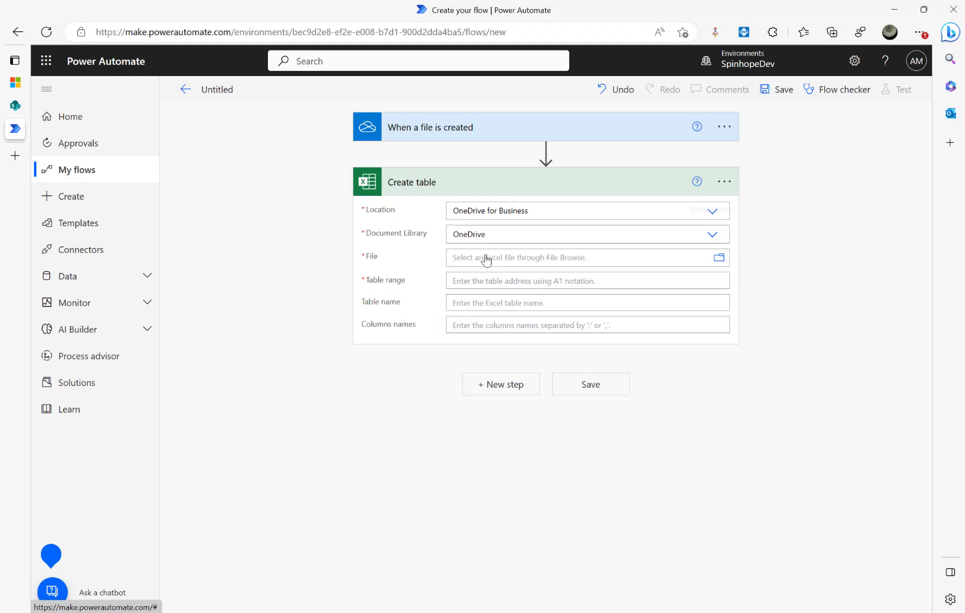
Step: Check the trigger's folder and select /FlowDemo/INC.xlsx as the file for the Create table action
{"action": "left_click", "coordinate": [721, 261]}
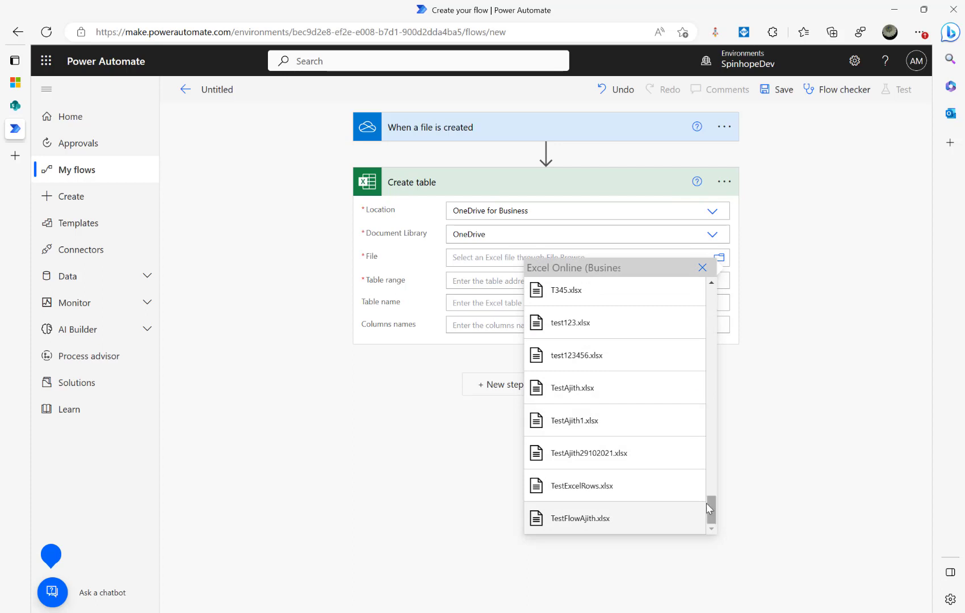
{"action": "left_click", "coordinate": [449, 136]}
{"action": "left_click", "coordinate": [455, 159]}
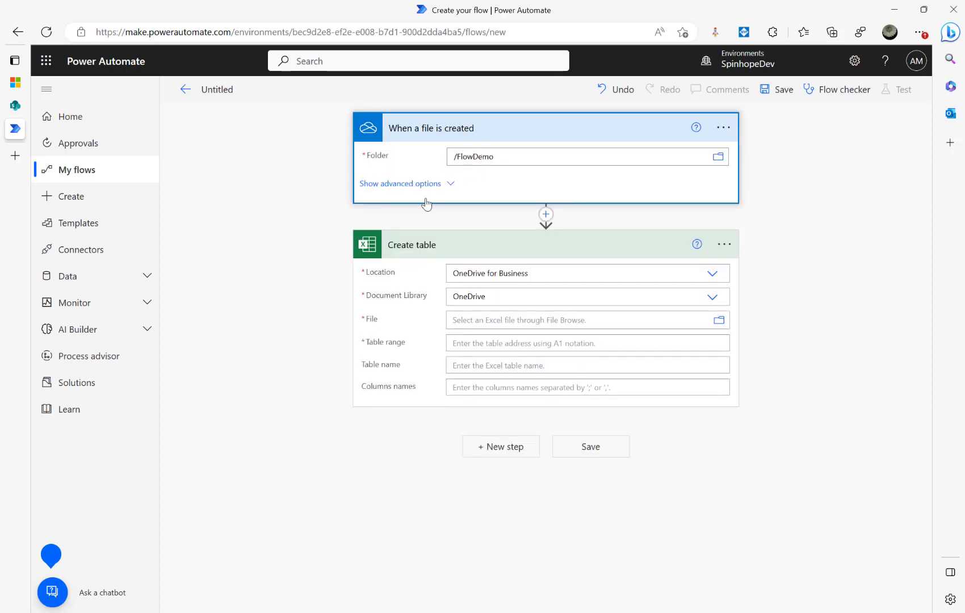
{"action": "left_click", "coordinate": [720, 321]}
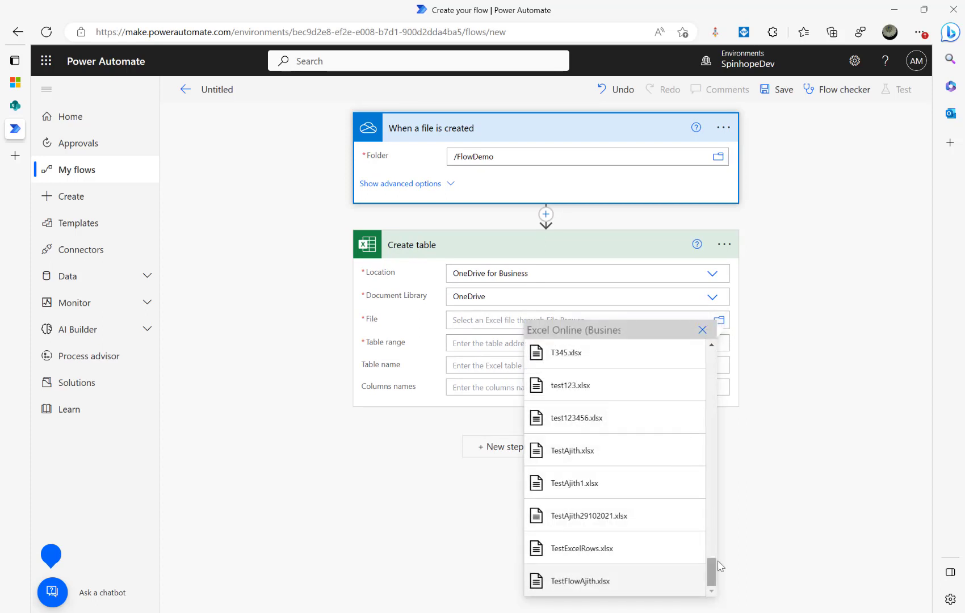
{"action": "left_click_drag", "start_coordinate": [712, 570], "coordinate": [703, 383]}
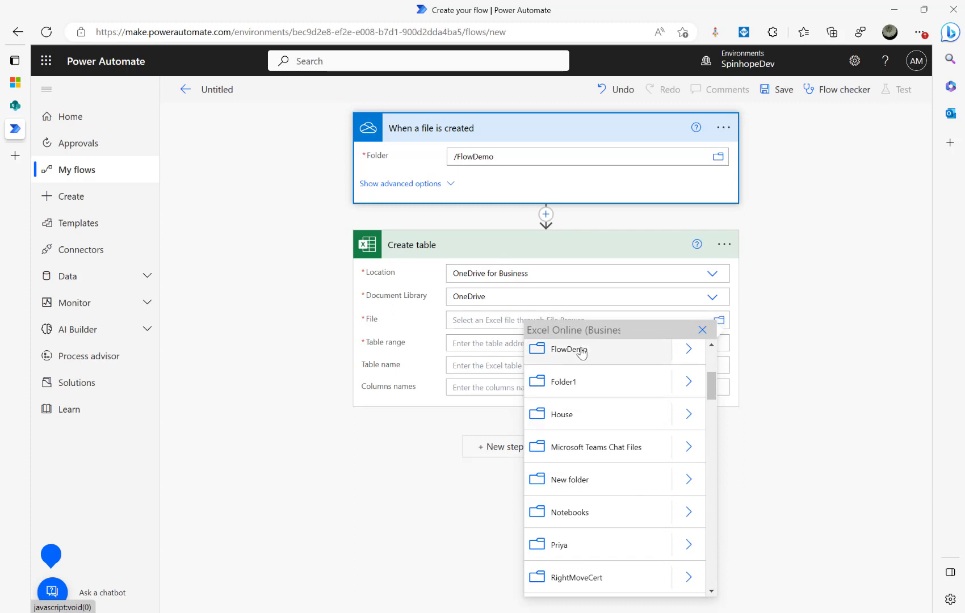
{"action": "left_click", "coordinate": [687, 349]}
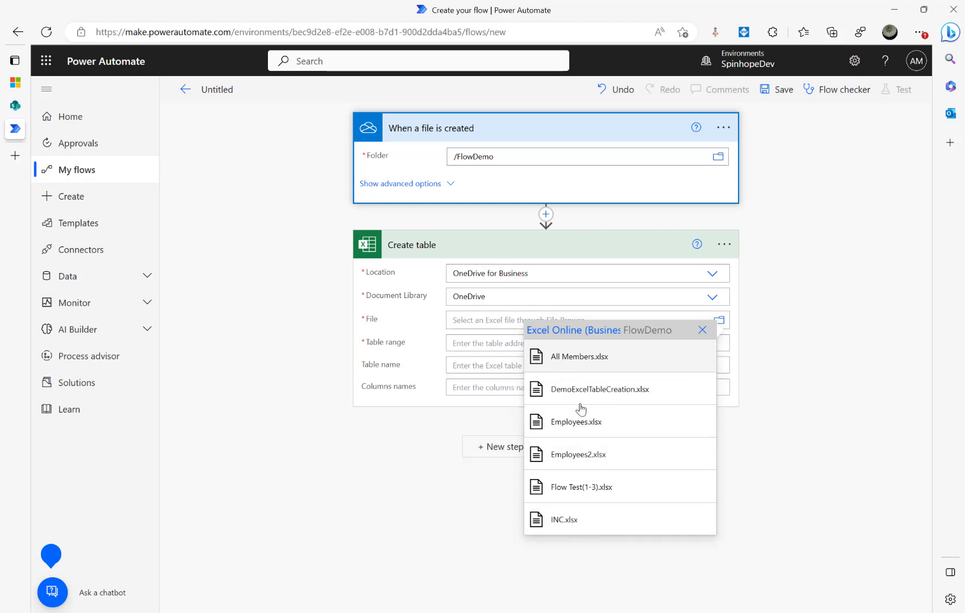
{"action": "left_click", "coordinate": [603, 520]}
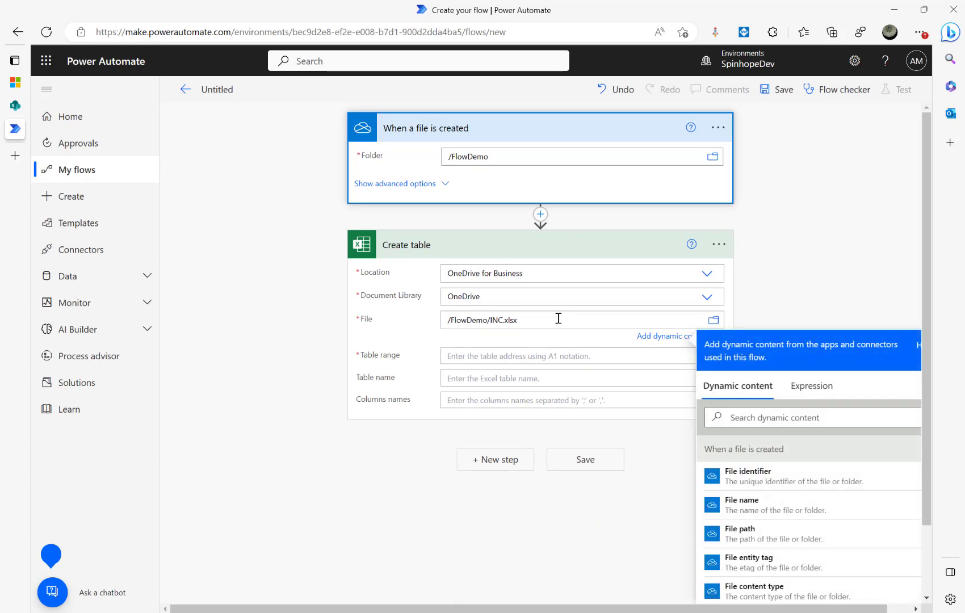
{"action": "left_click", "coordinate": [556, 319]}
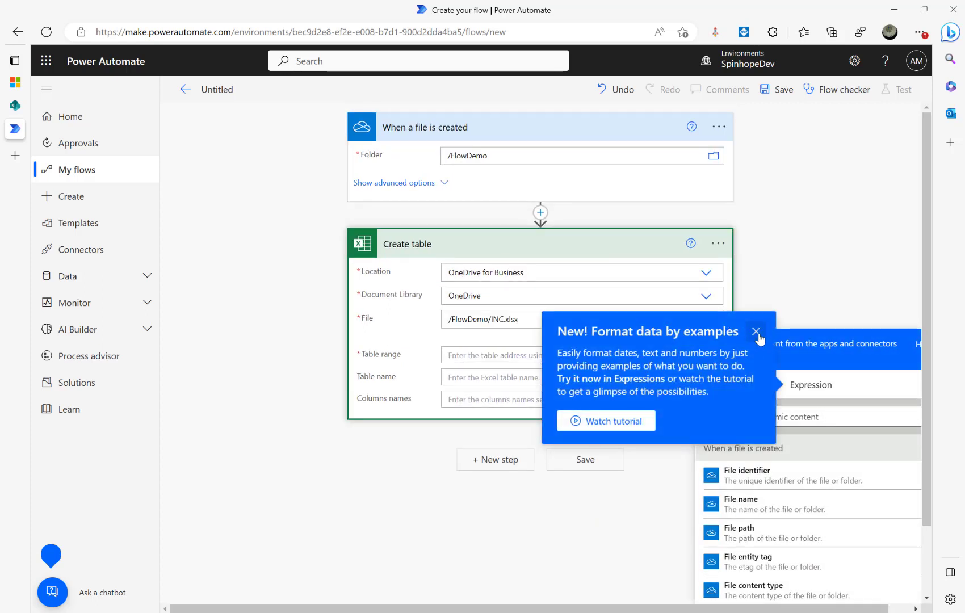
Step: Dismiss the Format data by examples tip and append the trigger's File identifier to the Create table action's file path
{"action": "left_click", "coordinate": [755, 330]}
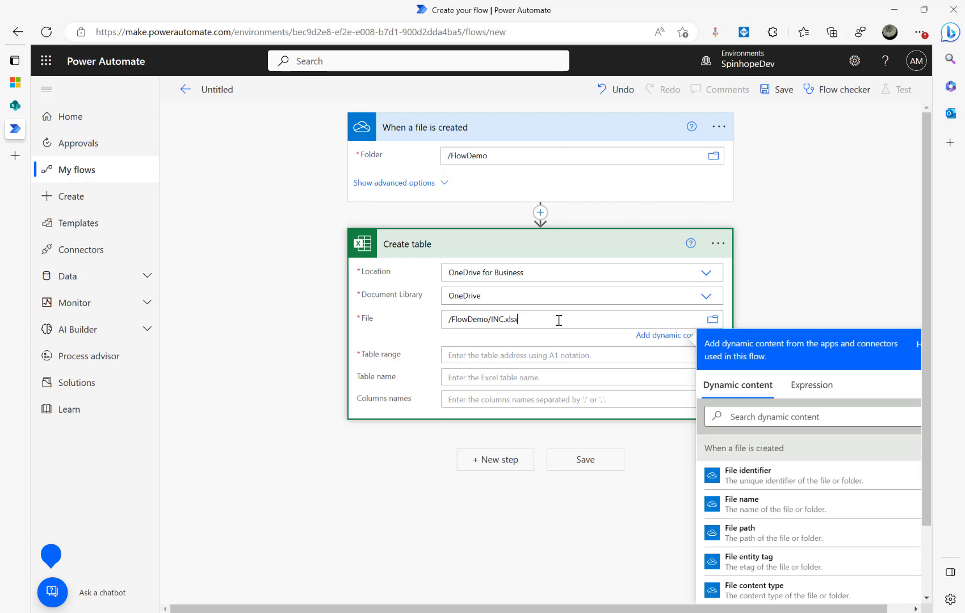
{"action": "key", "text": "Left"}
{"action": "key", "text": "BackSpace"}
{"action": "key", "text": "BackSpace"}
{"action": "type", "text": "l"}
{"action": "key", "text": "End"}
{"action": "key", "text": "Left"}
{"action": "key", "text": "Left"}
{"action": "key", "text": "BackSpace"}
{"action": "type", "text": "l"}
{"action": "key", "text": "Left"}
{"action": "key", "text": "Left"}
{"action": "key", "text": "Left"}
{"action": "key", "text": "Left"}
{"action": "key", "text": "Left"}
{"action": "key", "text": "Left"}
{"action": "key", "text": "Right"}
{"action": "key", "text": "Right"}
{"action": "key", "text": "Right"}
{"action": "key", "text": "Right"}
{"action": "key", "text": "Right"}
{"action": "key", "text": "Right"}
{"action": "key", "text": "Right"}
{"action": "key", "text": "Right"}
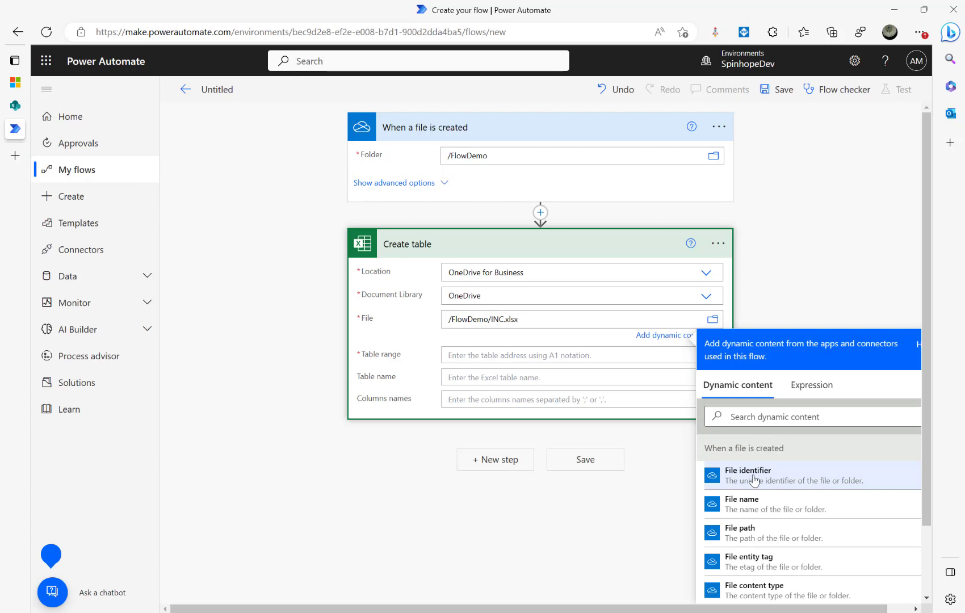
{"action": "left_click", "coordinate": [727, 481]}
{"action": "double_click", "coordinate": [498, 323]}
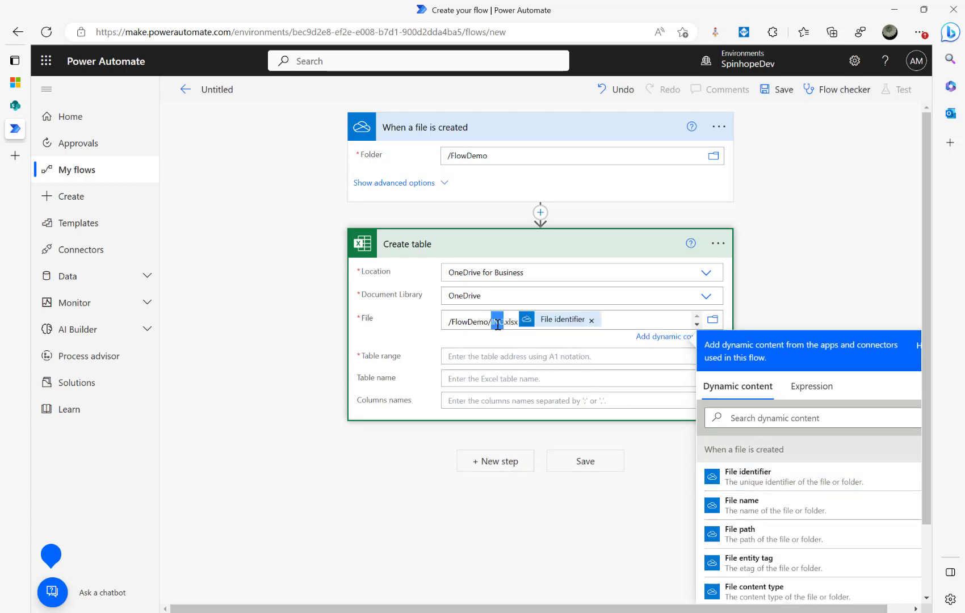
{"action": "type", "text": "C"}
{"action": "type", "text": "N"}
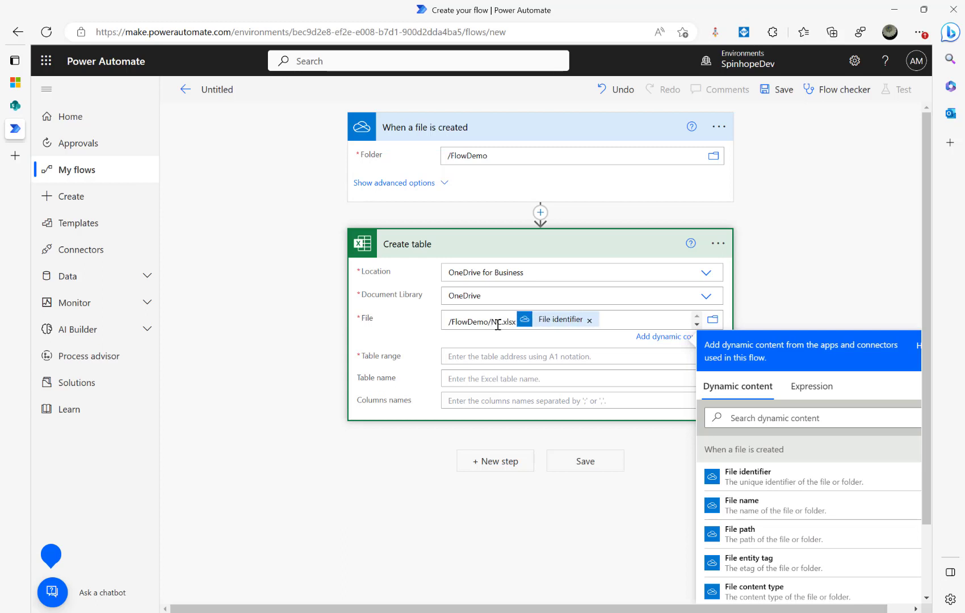
{"action": "key", "text": "Right"}
{"action": "key", "text": "Right"}
{"action": "key", "text": "Right"}
{"action": "key", "text": "Right"}
{"action": "key", "text": "Right"}
{"action": "key", "text": "Right"}
{"action": "key", "text": "BackSpace"}
{"action": "type", "text": "x"}
{"action": "key", "text": "Left"}
{"action": "key", "text": "Left"}
{"action": "key", "text": "Left"}
{"action": "key", "text": "Left"}
{"action": "key", "text": "Left"}
{"action": "key", "text": "Left"}
{"action": "key", "text": "Left"}
{"action": "type", "text": "I"}
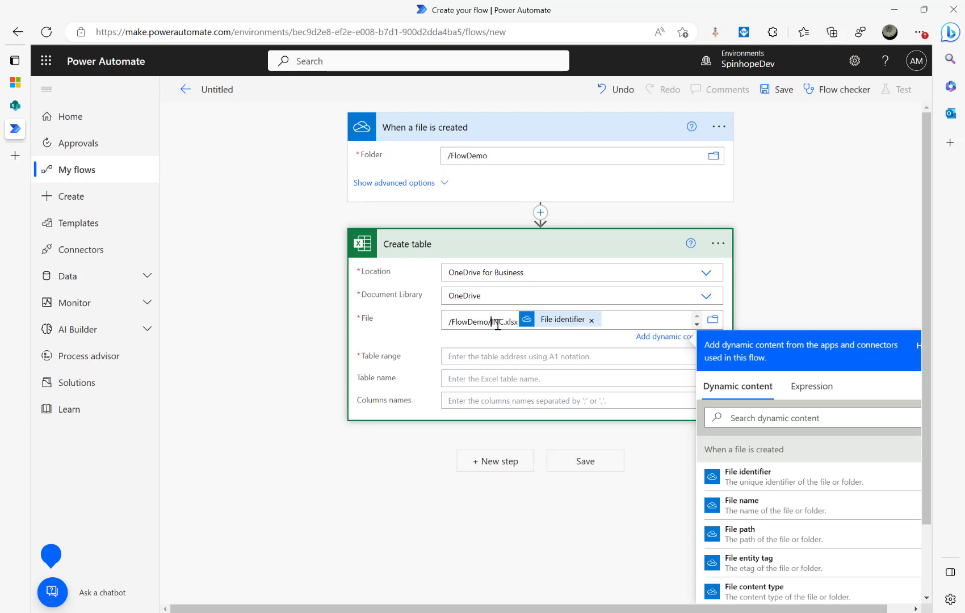
{"action": "key", "text": "Left"}
{"action": "key", "text": "Left"}
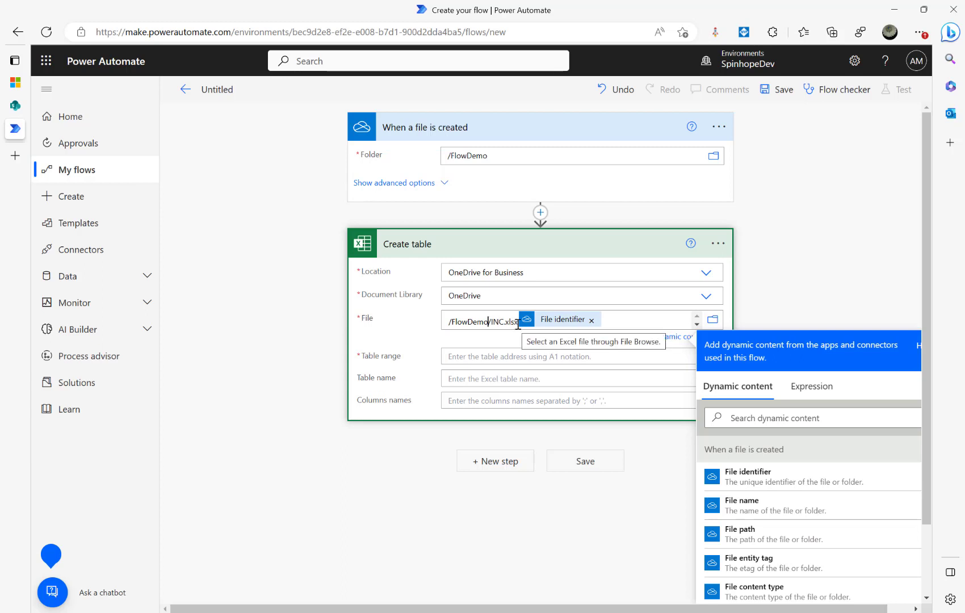
Step: Cut the /FlowDemo/INC.xlsx path from the Create table action's File value and paste it into a new Notepad document
{"action": "left_click_drag", "start_coordinate": [518, 322], "coordinate": [427, 323]}
{"action": "key", "text": "ctrl+c"}
{"action": "key", "text": "BackSpace"}
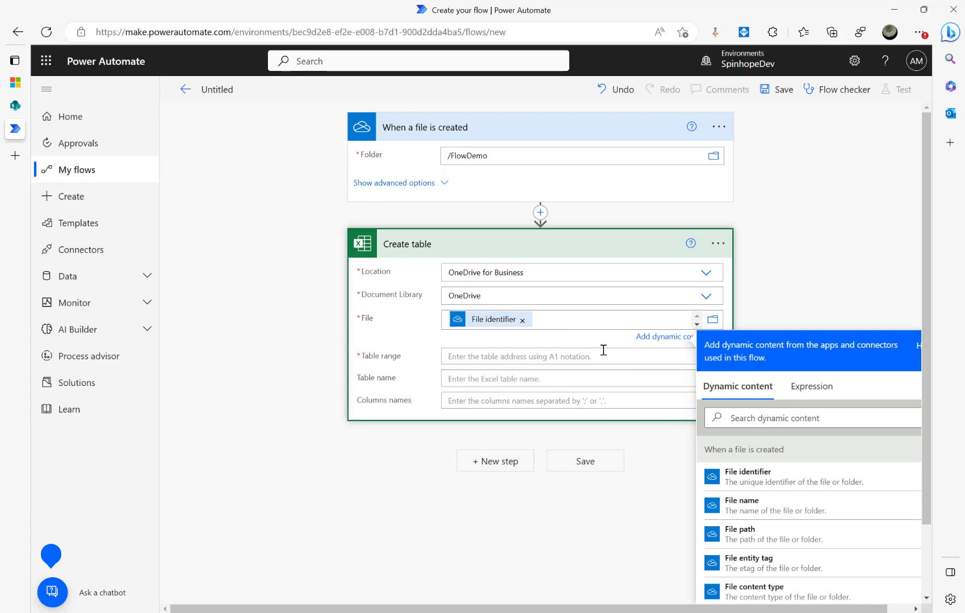
{"action": "key", "text": "super+r"}
{"action": "type", "text": "not"}
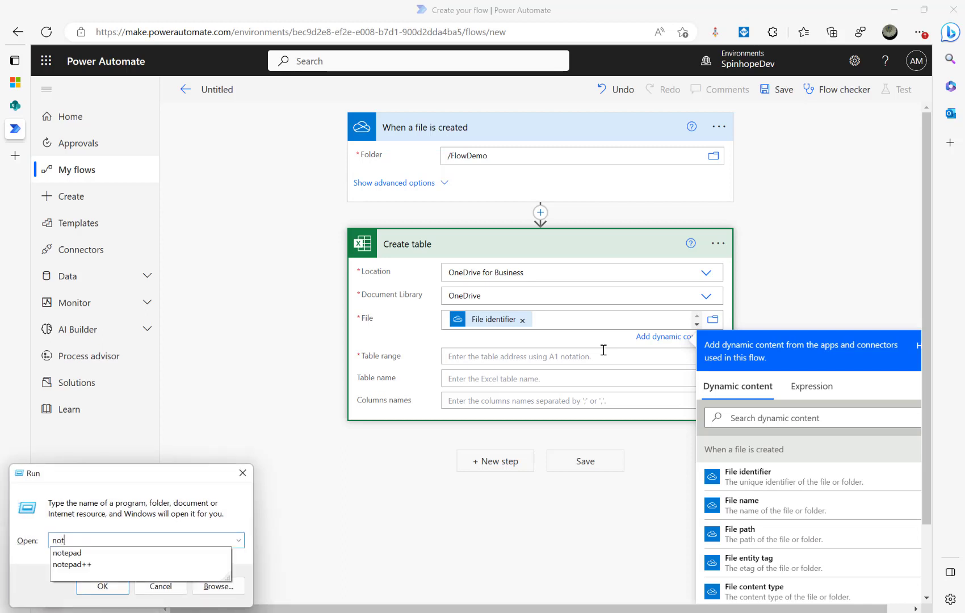
{"action": "type", "text": "epad"}
{"action": "key", "text": "Return"}
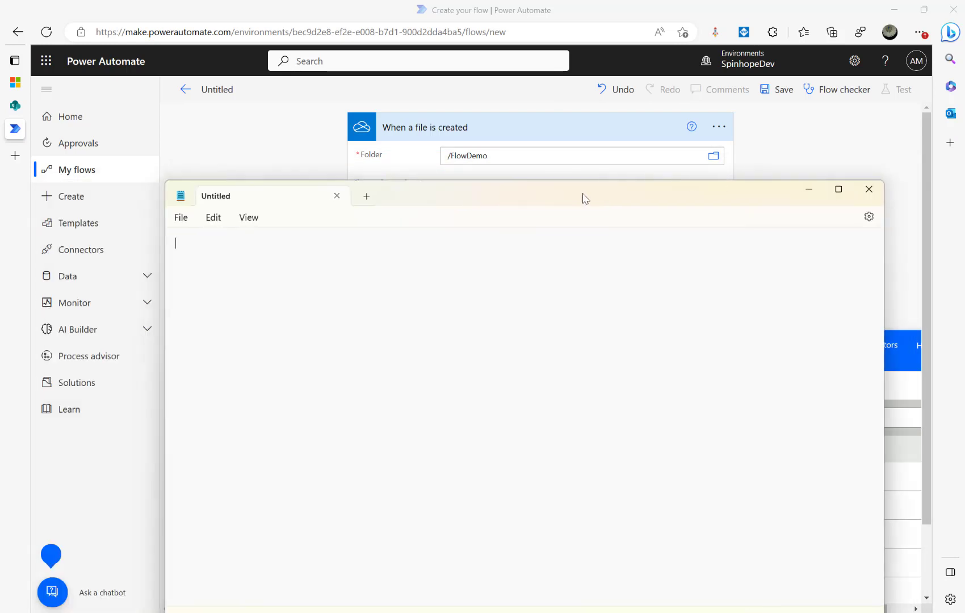
{"action": "key", "text": "ctrl+v"}
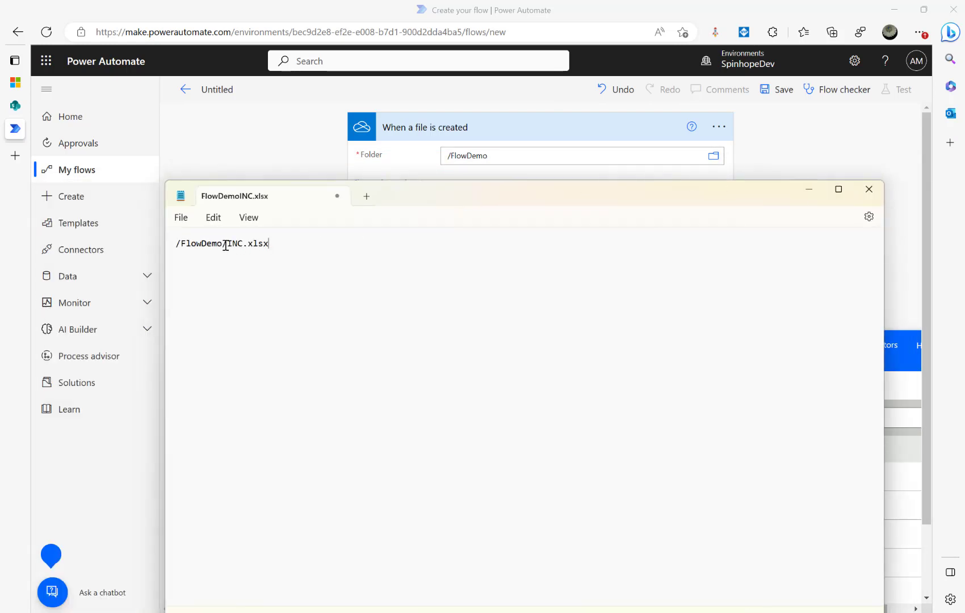
Step: Shorten the path in Notepad to /FlowDemo/ and copy it
{"action": "left_click_drag", "start_coordinate": [222, 243], "coordinate": [340, 251]}
{"action": "type", "text": "/"}
{"action": "key", "text": "shift+Left"}
{"action": "key", "text": "shift+Left"}
{"action": "key", "text": "shift+Left"}
{"action": "key", "text": "shift+Left"}
{"action": "key", "text": "shift+Left"}
{"action": "key", "text": "shift+Left"}
{"action": "key", "text": "shift+Left"}
{"action": "key", "text": "shift+Left"}
{"action": "key", "text": "shift+Left"}
{"action": "key", "text": "shift+Left"}
{"action": "key", "text": "ctrl+c"}
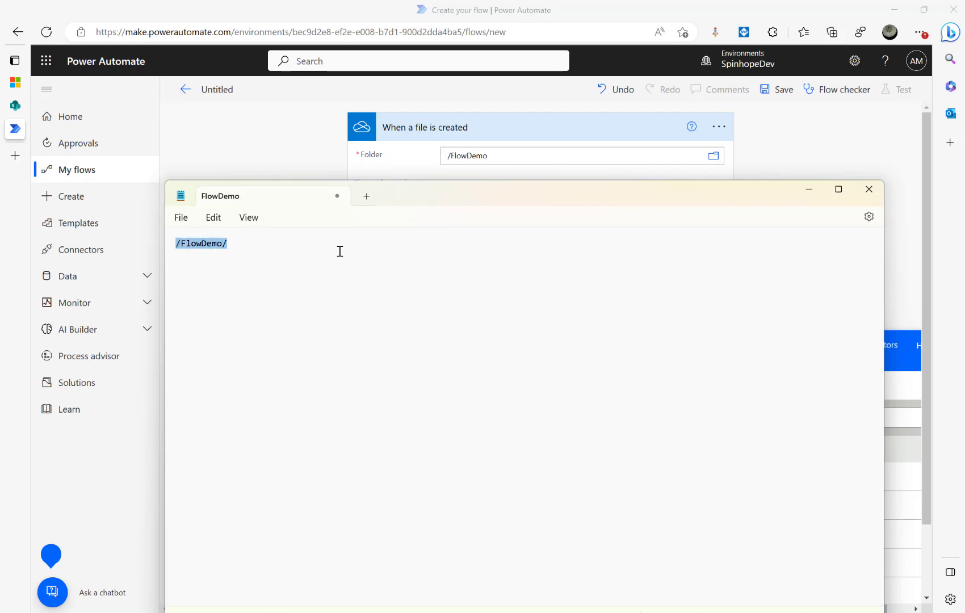
Step: Return to Power Automate and replace the Create table action's File value with /FlowDemo/ followed by the trigger's File identifier
{"action": "left_click", "coordinate": [269, 144]}
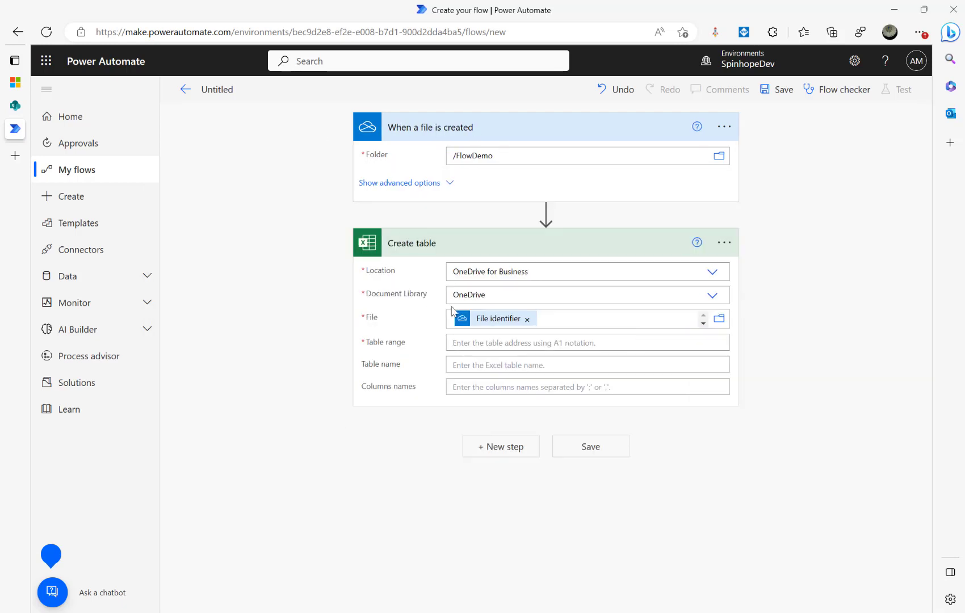
{"action": "left_click", "coordinate": [564, 320]}
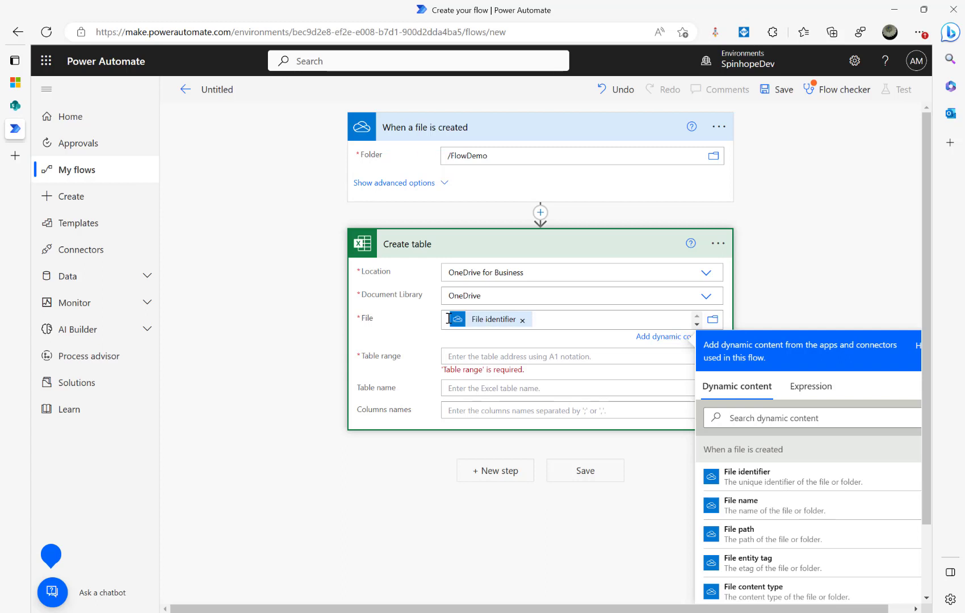
{"action": "left_click", "coordinate": [523, 321]}
{"action": "key", "text": "ctrl+v"}
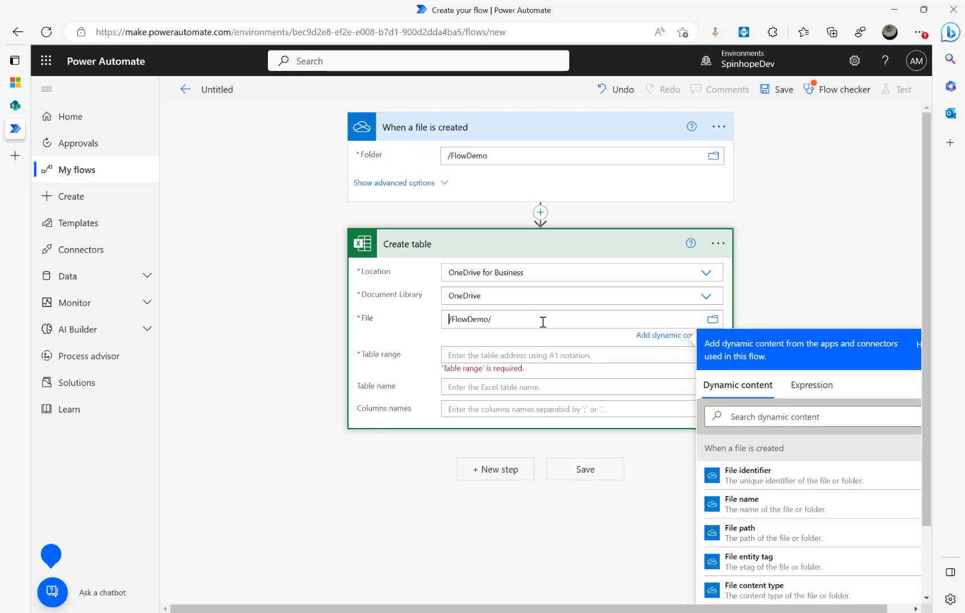
{"action": "left_click", "coordinate": [508, 322]}
{"action": "left_click", "coordinate": [743, 474]}
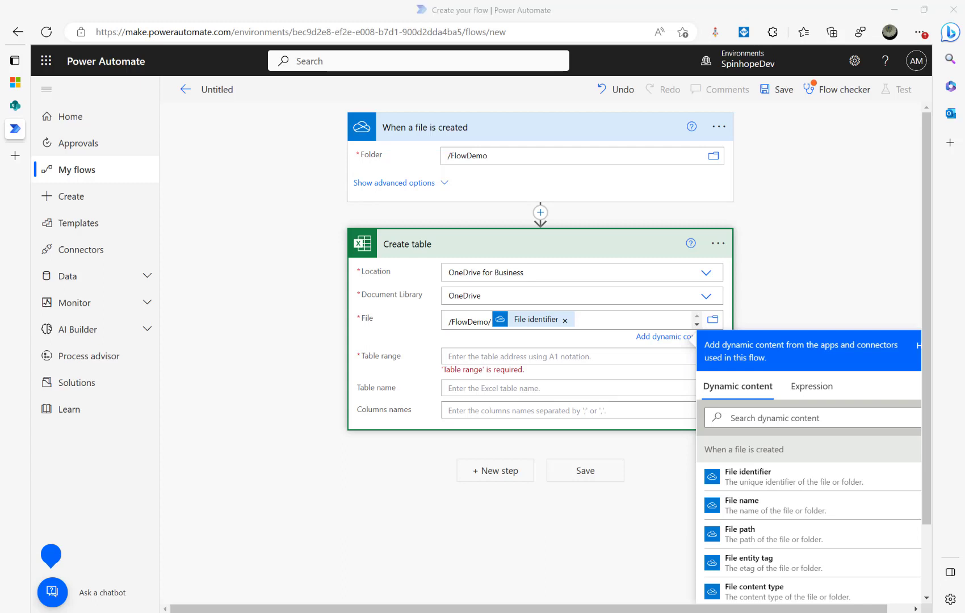
Step: Set the Create table action's table range to =OFFSET(Sheet1!A1,0,0,SUBTOTAL(103,Sheet1!$A:$A),3) and its table name to TrackingDetails
{"action": "left_click", "coordinate": [872, 303]}
{"action": "left_click", "coordinate": [487, 343]}
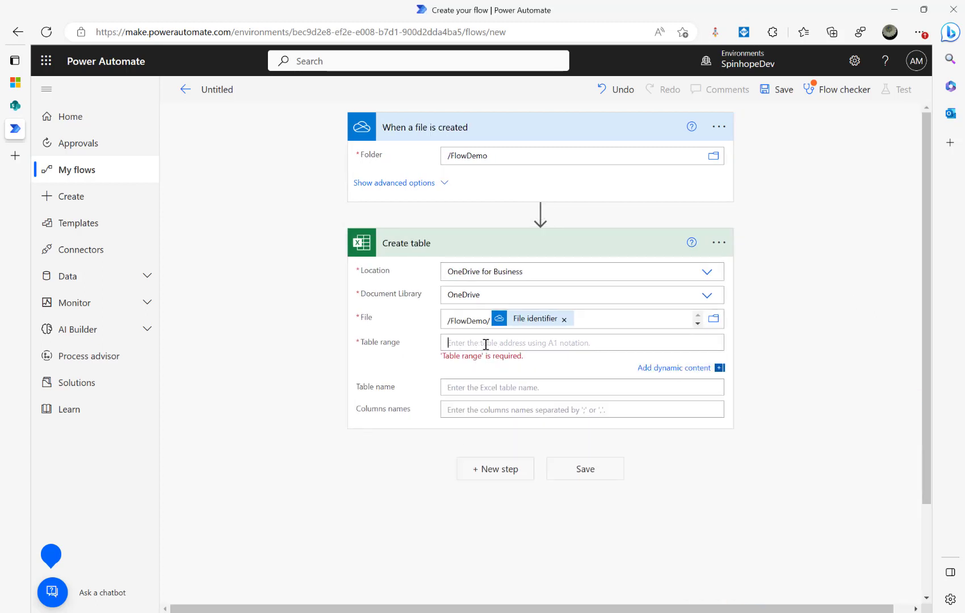
{"action": "type", "text": "=OFFSET(Sheet1!A1,0,0,SUBTOTAL(103,Sheet1!$A:$A),3)"}
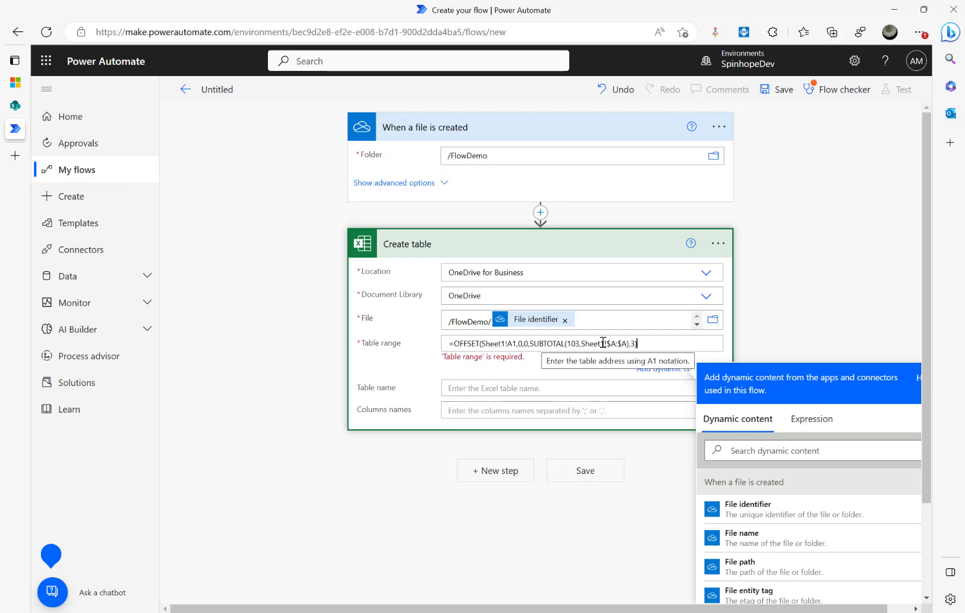
{"action": "left_click", "coordinate": [522, 388]}
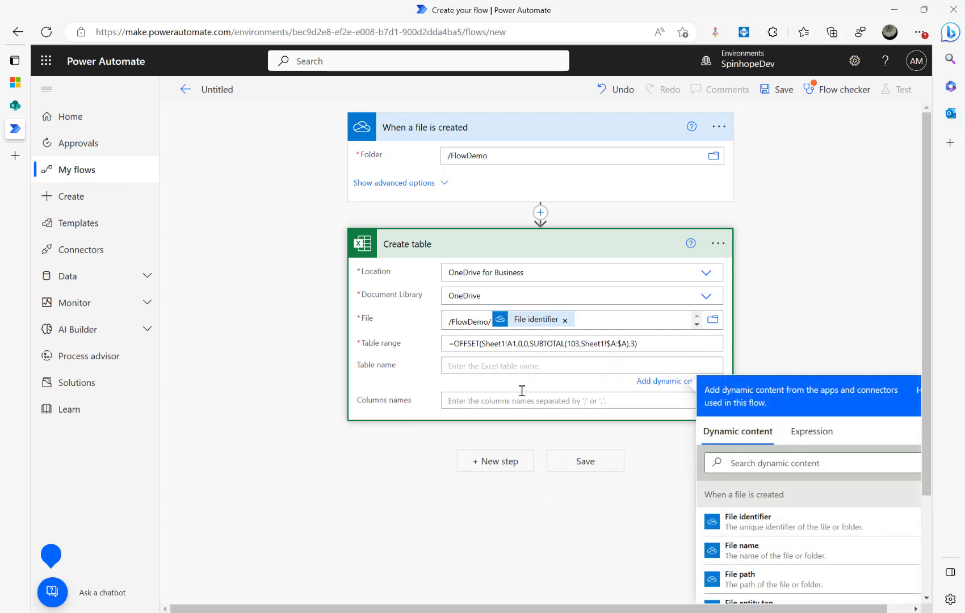
{"action": "type", "text": "TrackingDetails"}
{"action": "left_click", "coordinate": [508, 397]}
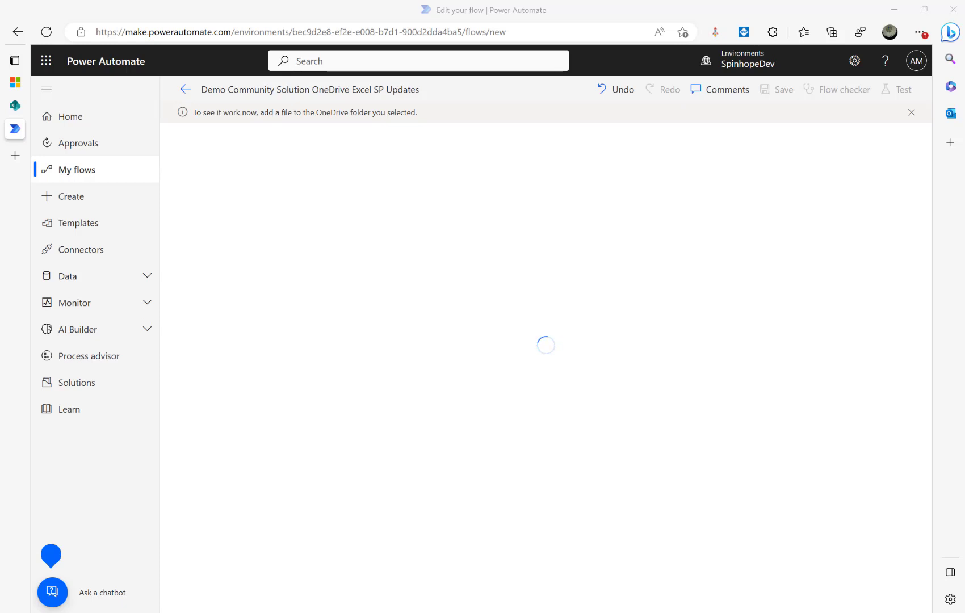
Step: Bring the FlowDemo folder window into view to check TrackingDetails.xlsx, and move it away from the flow run
{"action": "left_click_drag", "start_coordinate": [964, 159], "coordinate": [786, 186]}
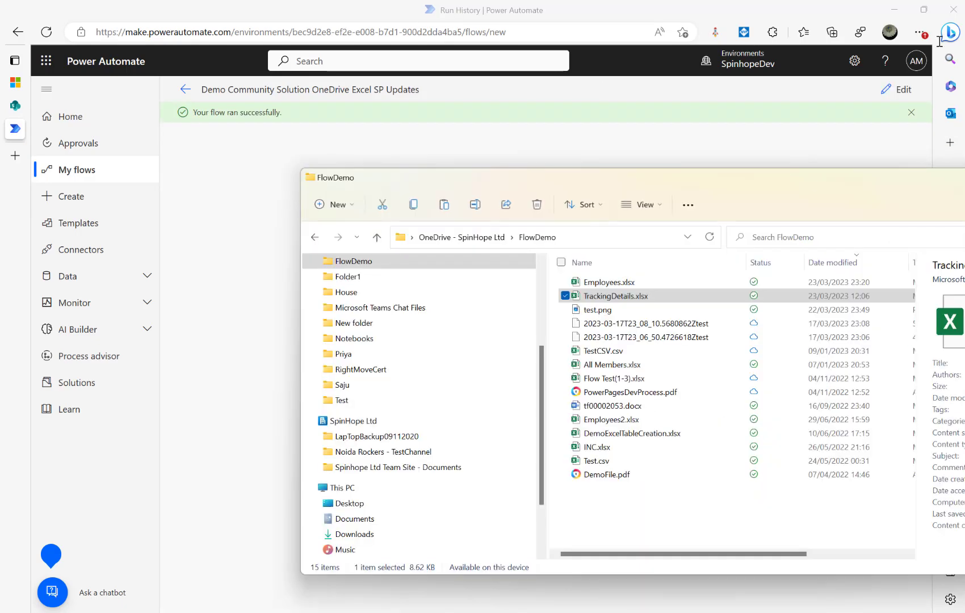
{"action": "left_click_drag", "start_coordinate": [643, 190], "coordinate": [453, 180]}
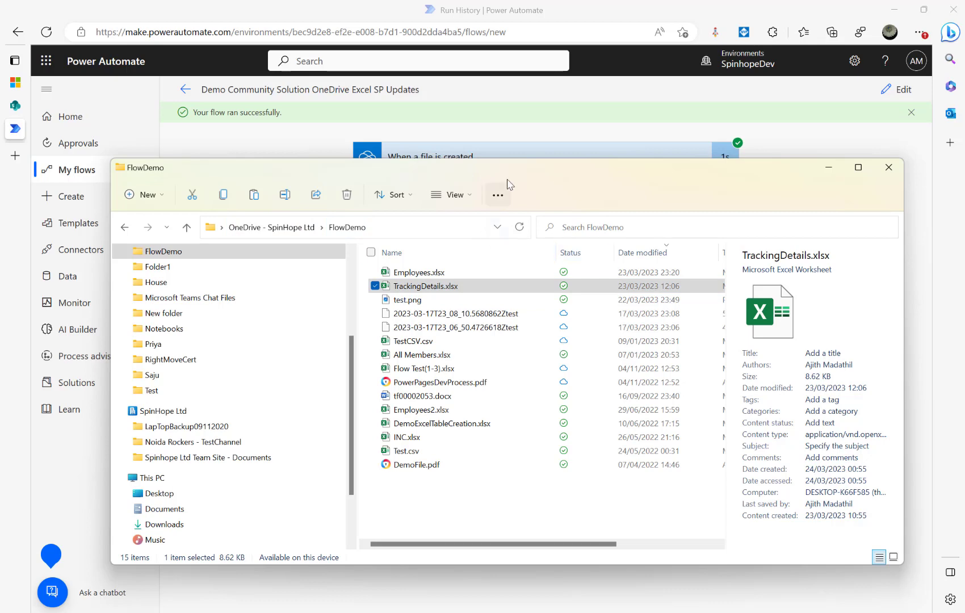
{"action": "left_click_drag", "start_coordinate": [522, 177], "coordinate": [964, 174]}
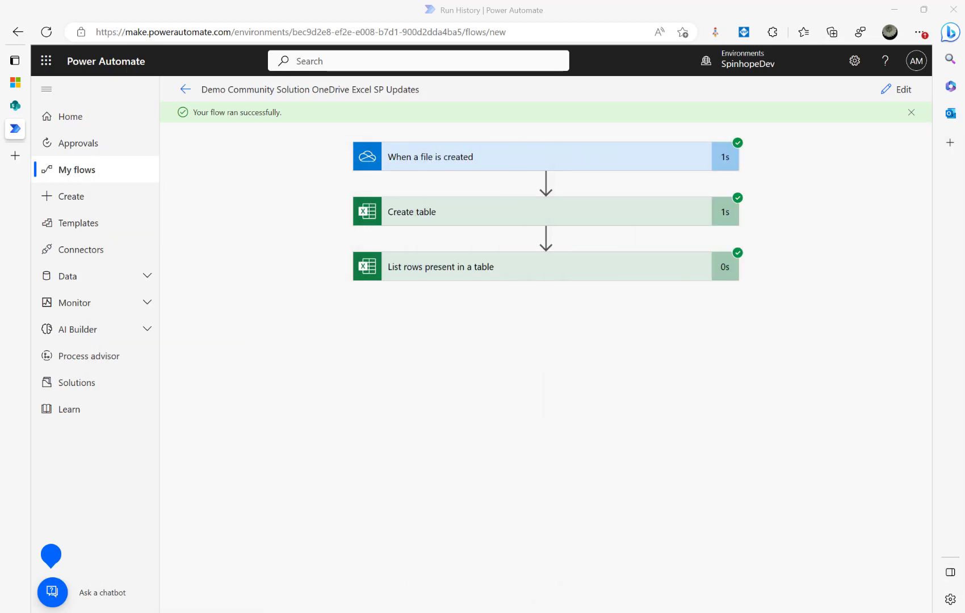
Step: Briefly expand the Create table and List rows present in a table actions in the flow run
{"action": "left_click", "coordinate": [434, 213]}
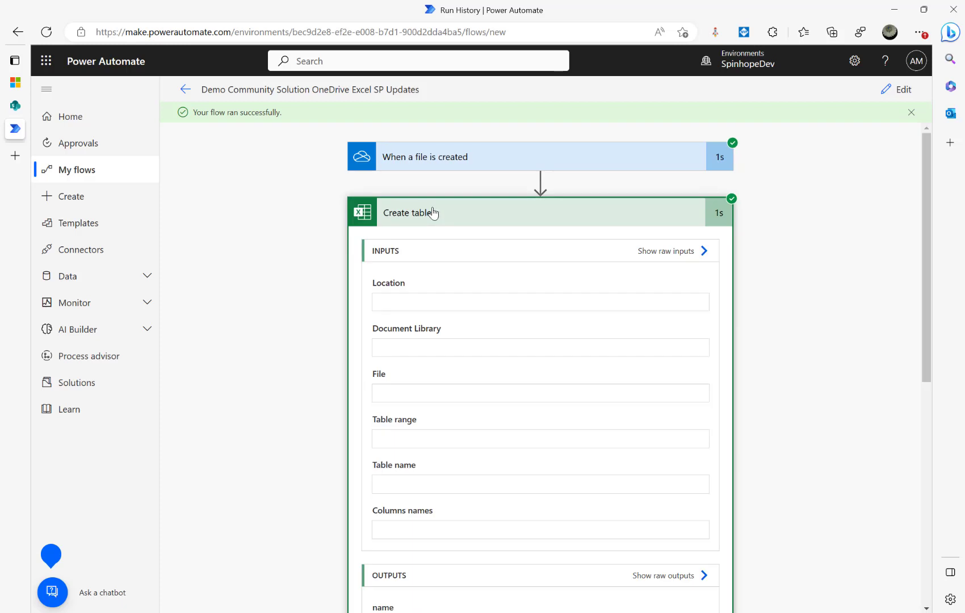
{"action": "left_click", "coordinate": [442, 213]}
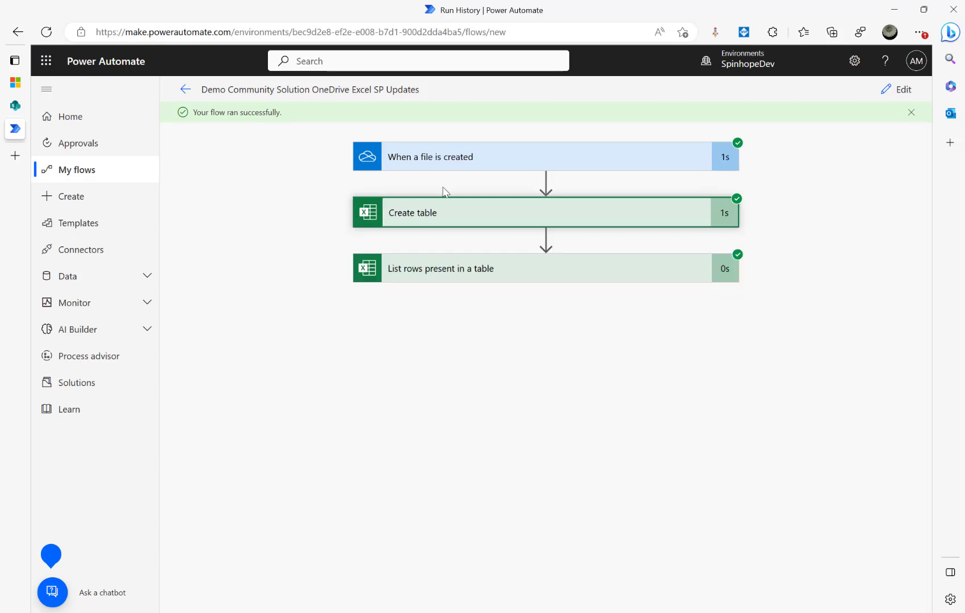
{"action": "left_click", "coordinate": [457, 275]}
{"action": "left_click", "coordinate": [457, 275]}
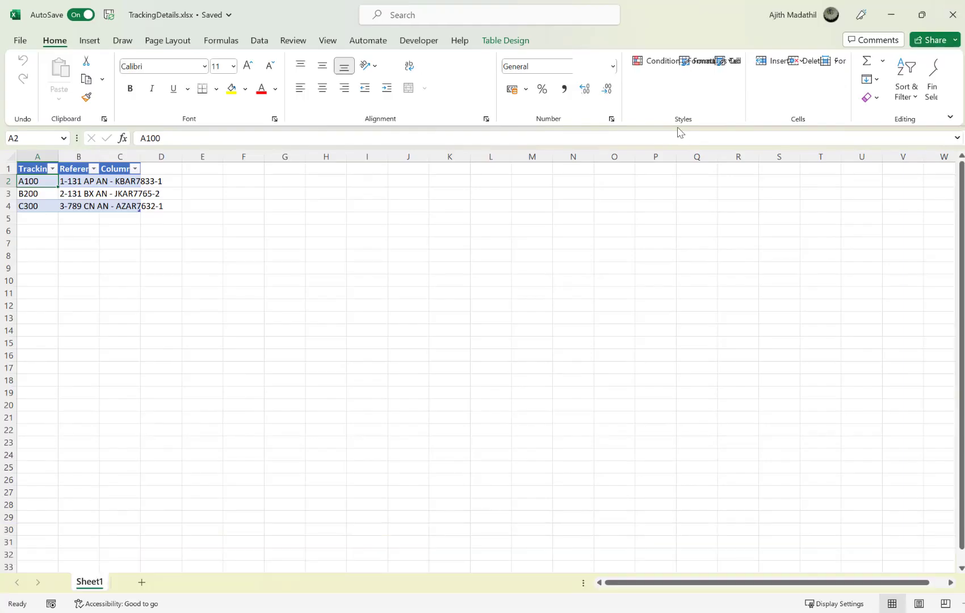
Step: Check the column headers of the table created in TrackingDetails.xlsx in Excel
{"action": "left_click", "coordinate": [48, 172]}
{"action": "key", "text": "Tab"}
{"action": "key", "text": "Tab"}
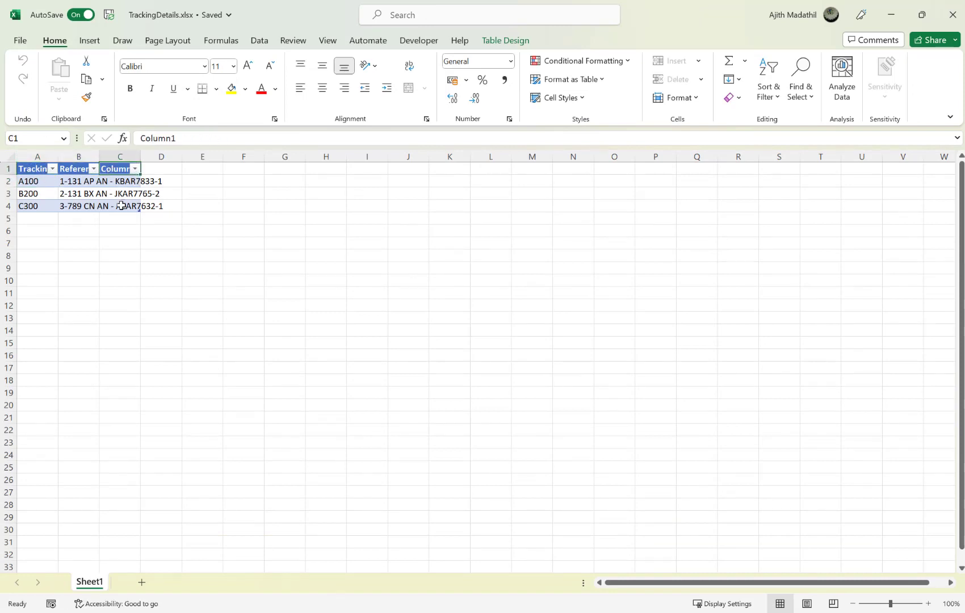
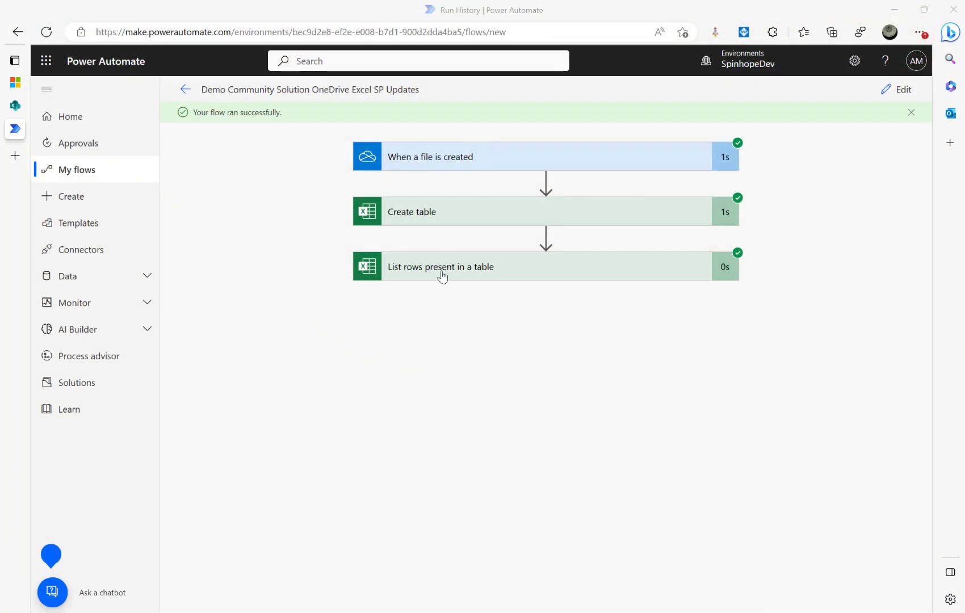
Step: Back in the flow run, examine the file path and output values of the List rows present in a table action
{"action": "left_click", "coordinate": [442, 277]}
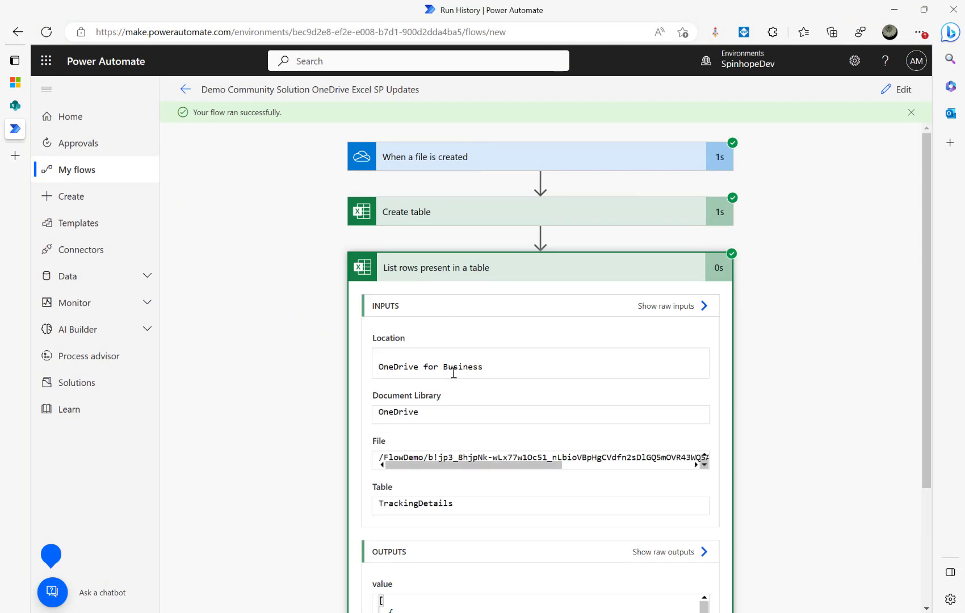
{"action": "scroll", "coordinate": [560, 414], "scroll_direction": "down", "scroll_amount": 3}
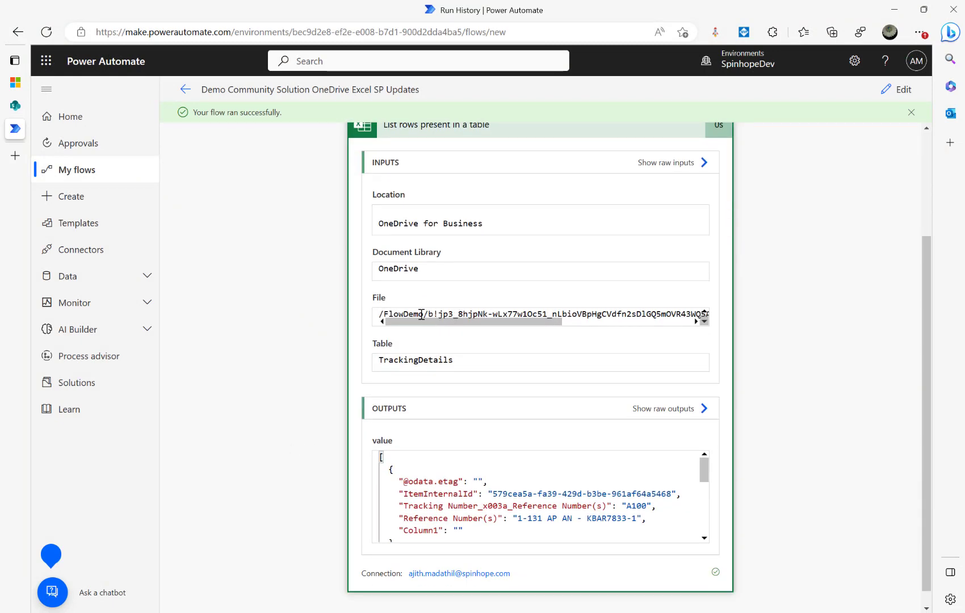
{"action": "left_click_drag", "start_coordinate": [427, 314], "coordinate": [750, 316]}
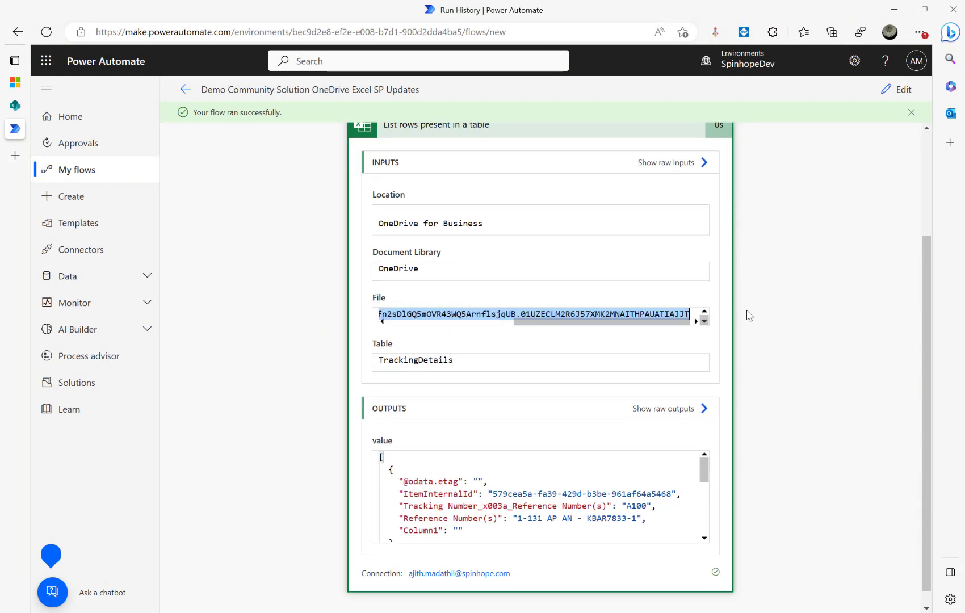
{"action": "scroll", "coordinate": [298, 415], "scroll_direction": "down", "scroll_amount": 2}
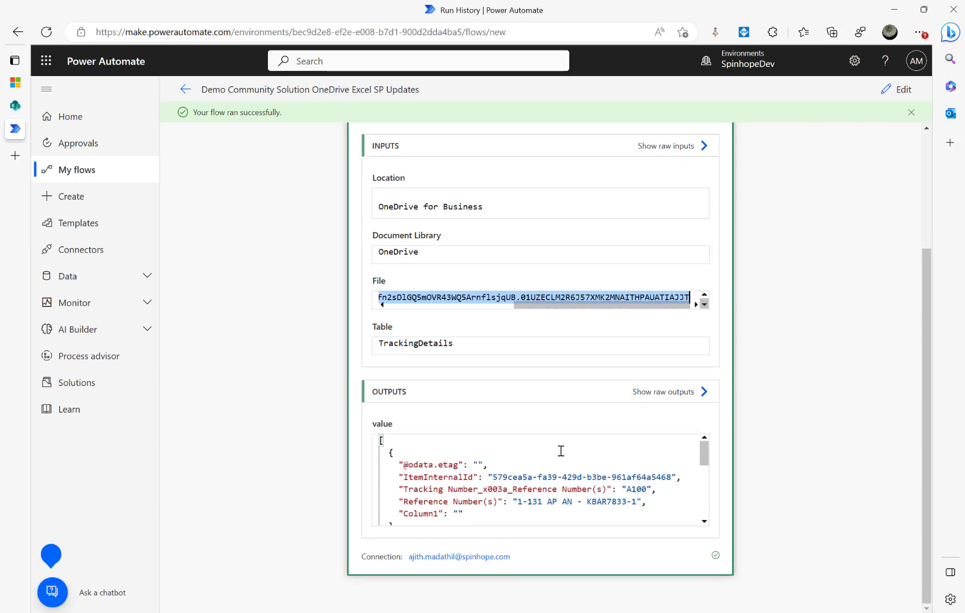
{"action": "scroll", "coordinate": [572, 441], "scroll_direction": "down", "scroll_amount": 3}
Step: Show the raw outputs of the List rows present in a table action and examine the returned tracking rows
{"action": "left_click", "coordinate": [667, 394]}
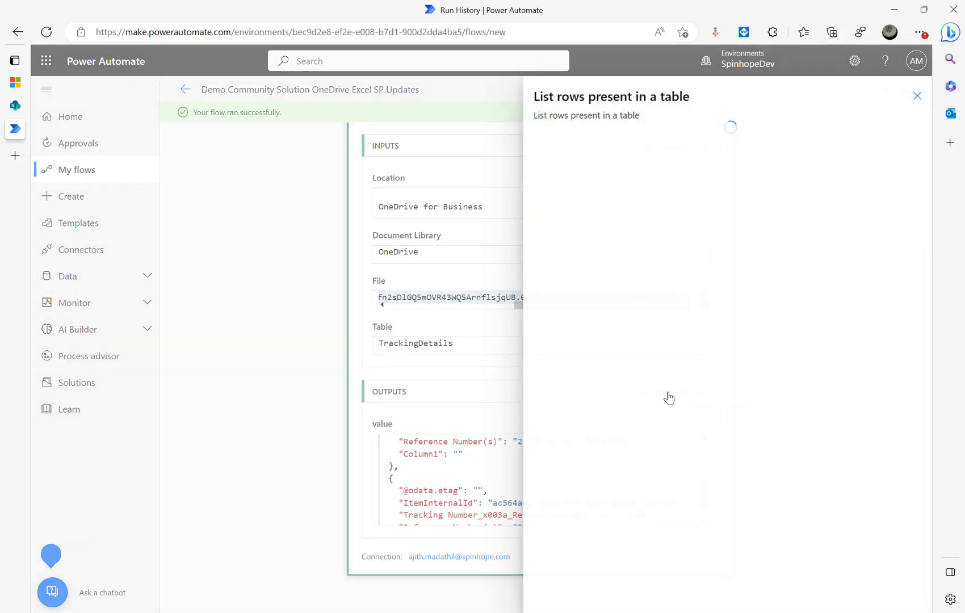
{"action": "scroll", "coordinate": [667, 398], "scroll_direction": "down", "scroll_amount": 1}
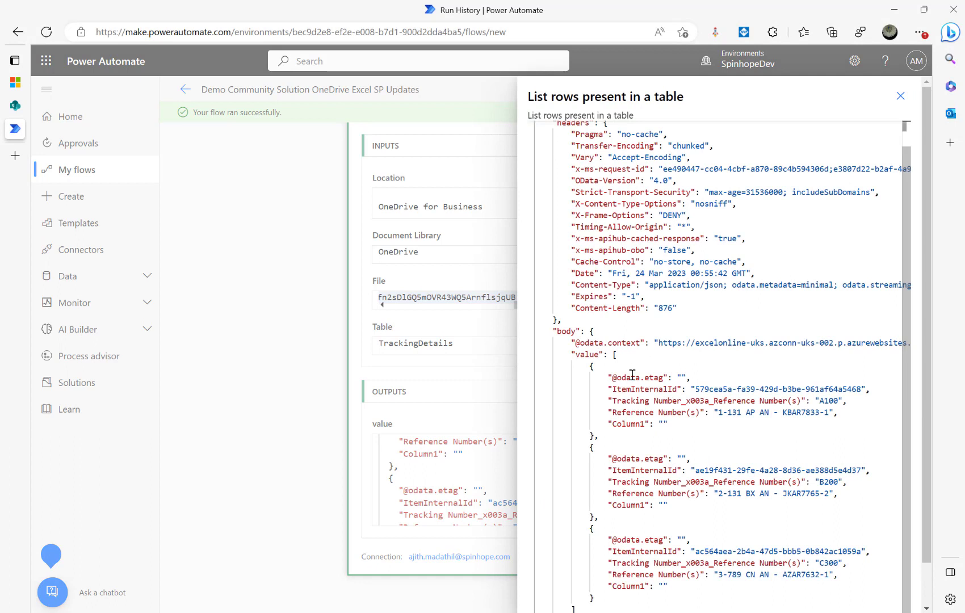
{"action": "left_click_drag", "start_coordinate": [601, 376], "coordinate": [724, 423]}
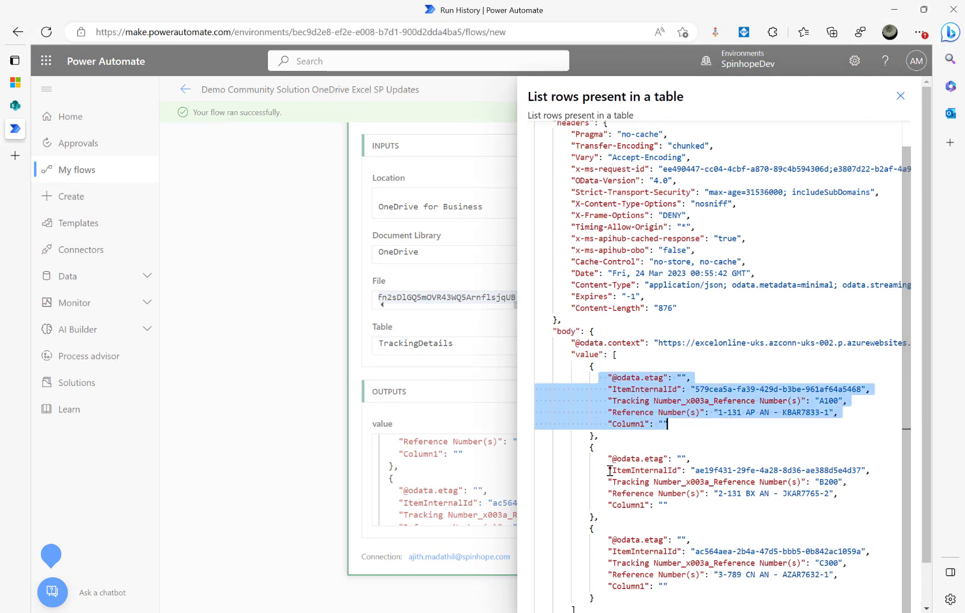
{"action": "left_click_drag", "start_coordinate": [608, 469], "coordinate": [720, 498]}
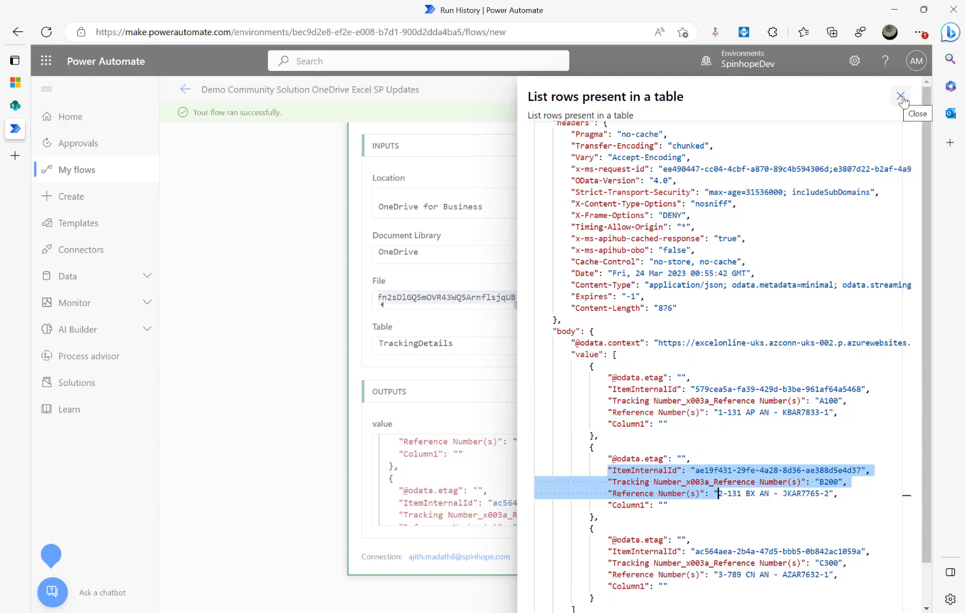
Step: Close the raw outputs, copy the entire value output of the List rows present in a table action, and return to editing the flow
{"action": "left_click_drag", "start_coordinate": [612, 506], "coordinate": [700, 505]}
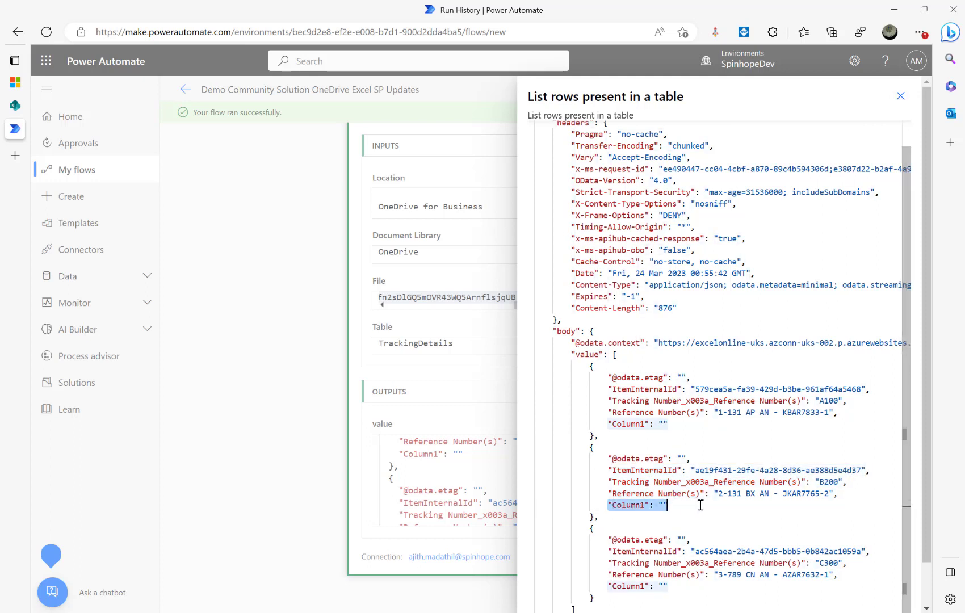
{"action": "left_click", "coordinate": [900, 96]}
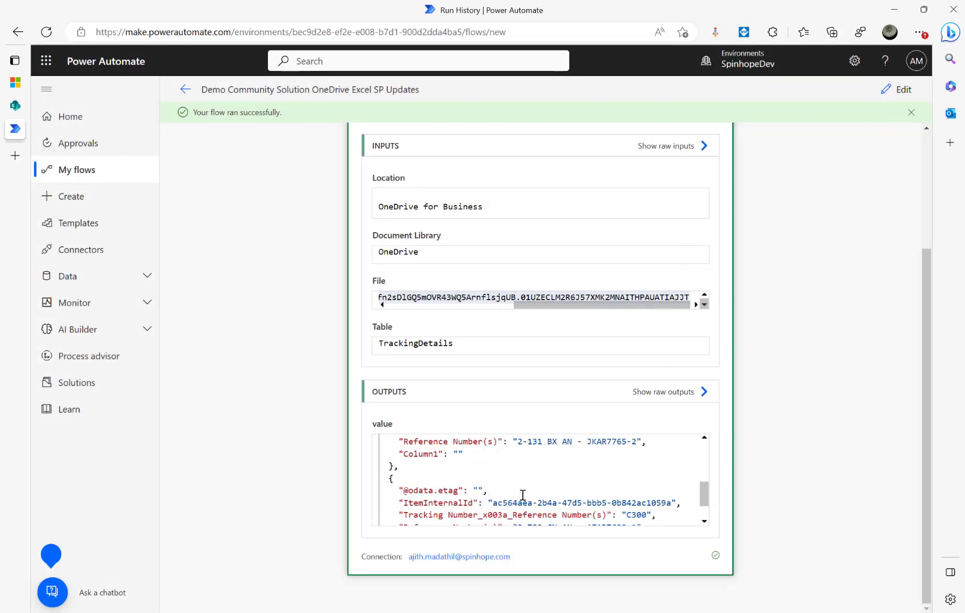
{"action": "key", "text": "ctrl+a"}
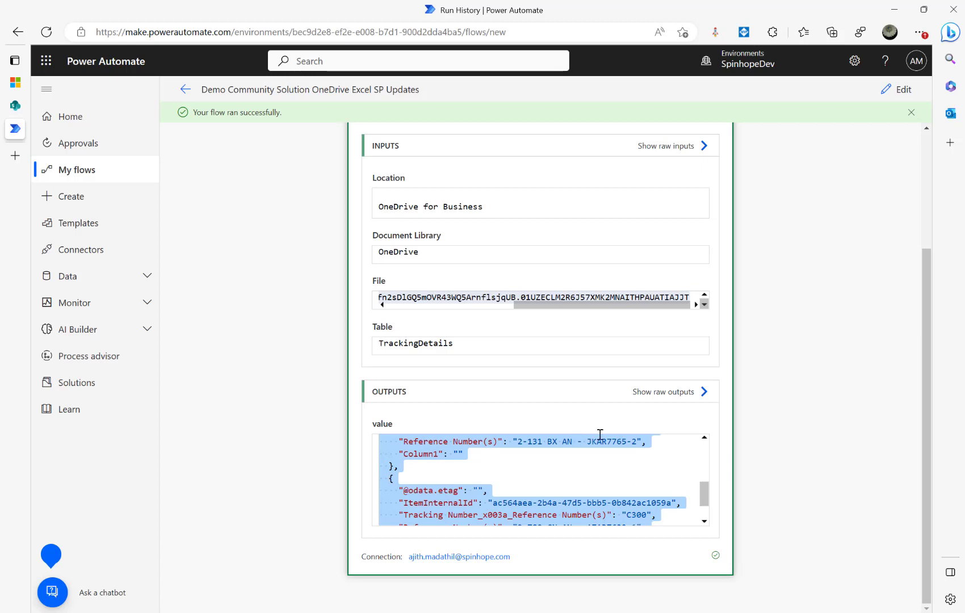
{"action": "left_click", "coordinate": [531, 487]}
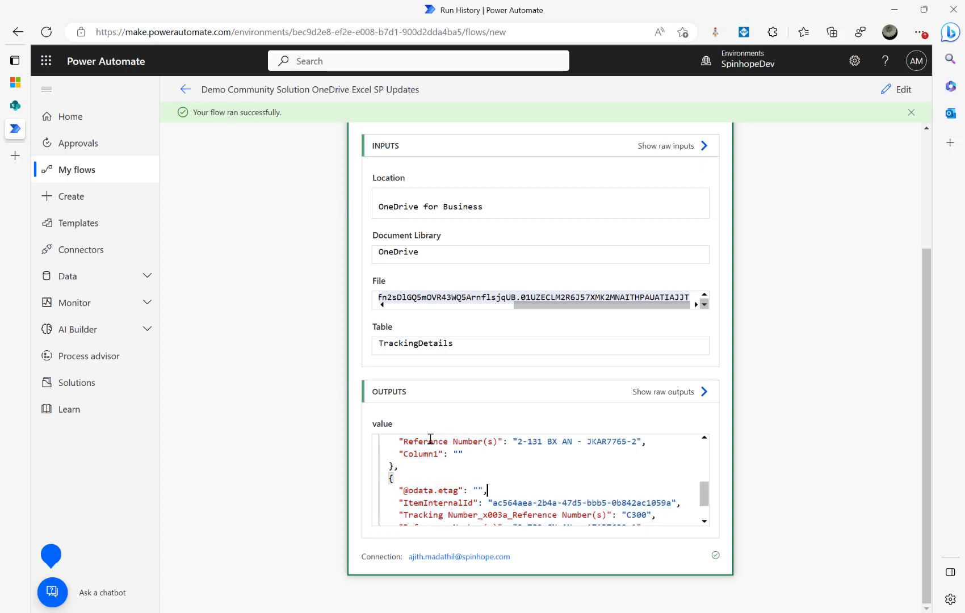
{"action": "key", "text": "ctrl+a"}
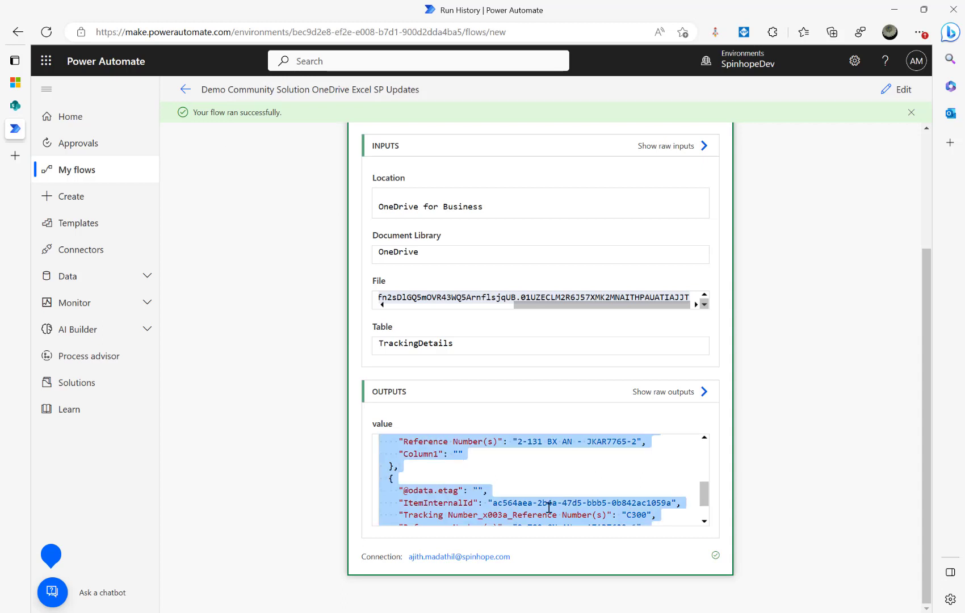
{"action": "left_click", "coordinate": [889, 91]}
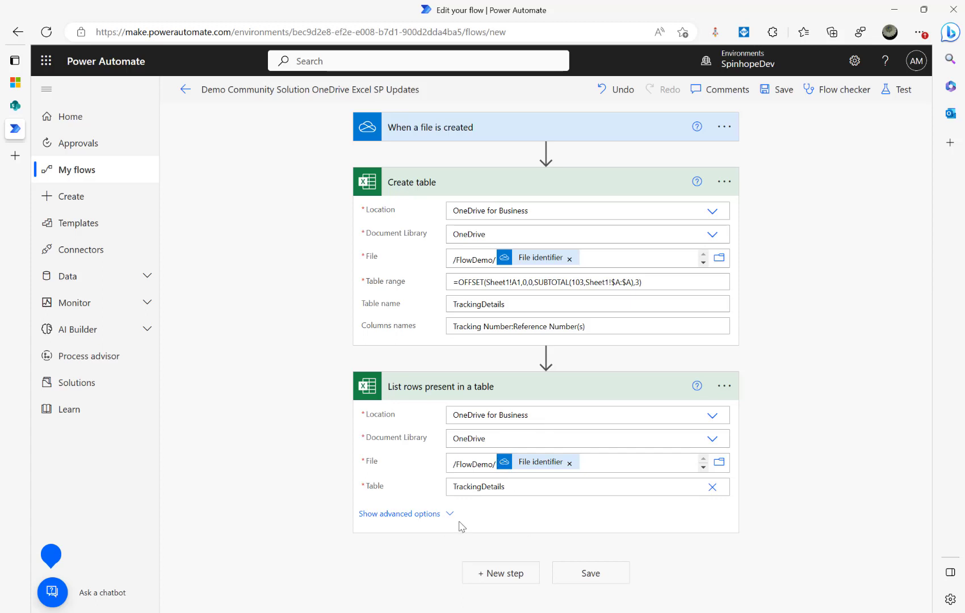
Step: Review the settings of the Create table action and of List rows present in a table, including its advanced options
{"action": "left_click", "coordinate": [501, 575]}
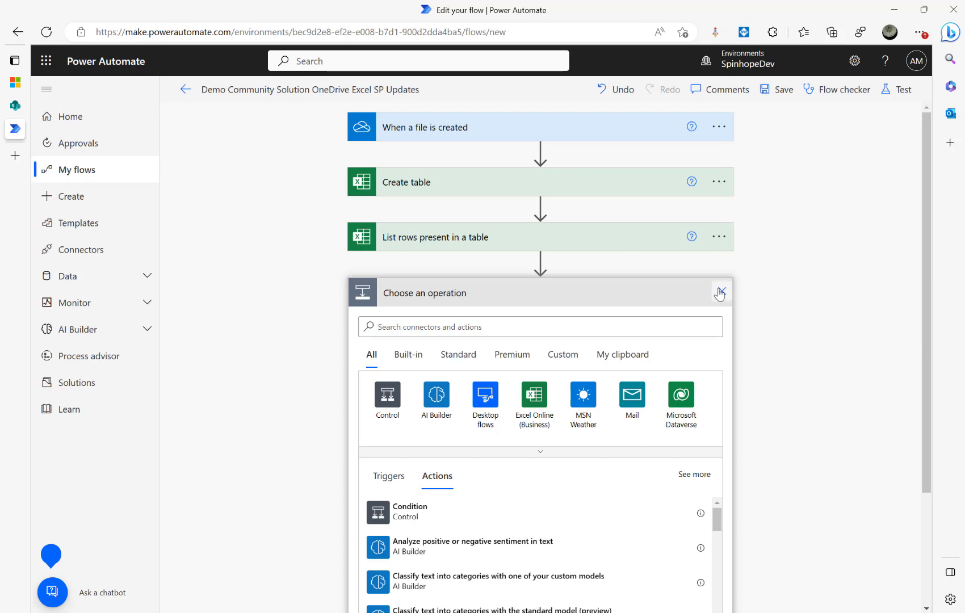
{"action": "left_click", "coordinate": [721, 293]}
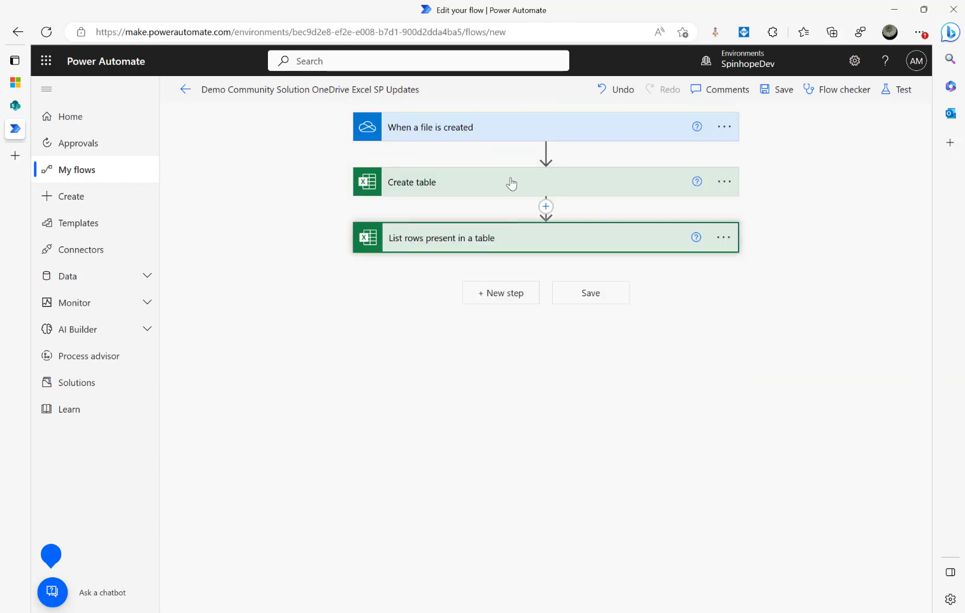
{"action": "left_click", "coordinate": [471, 244]}
{"action": "left_click", "coordinate": [451, 366]}
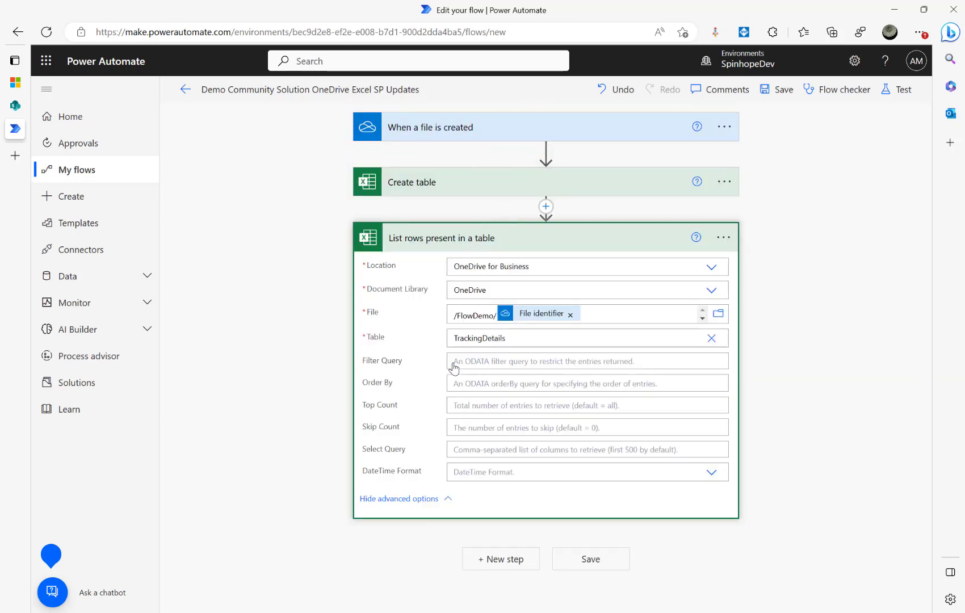
{"action": "left_click", "coordinate": [444, 192]}
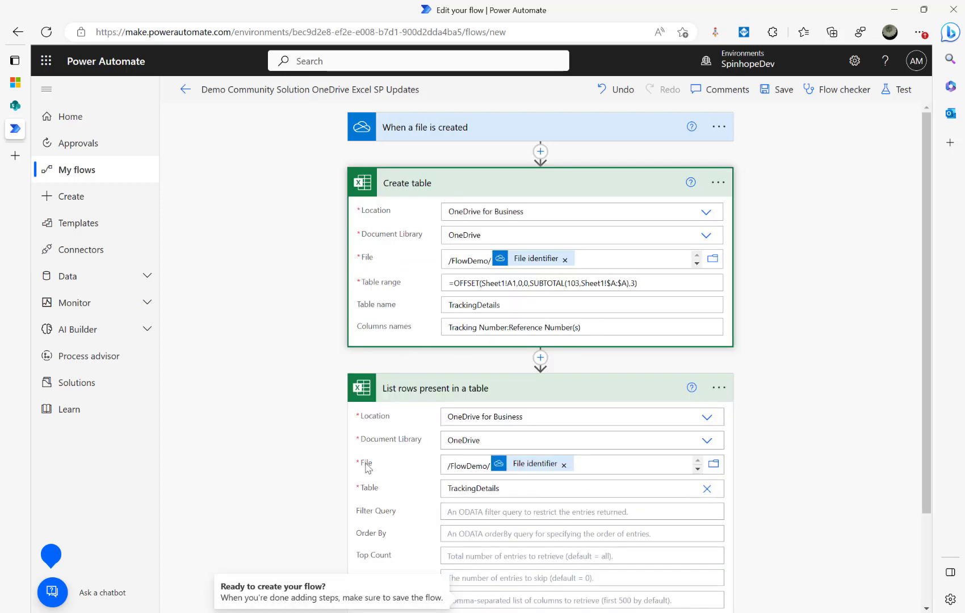
{"action": "scroll", "coordinate": [265, 446], "scroll_direction": "down", "scroll_amount": 2}
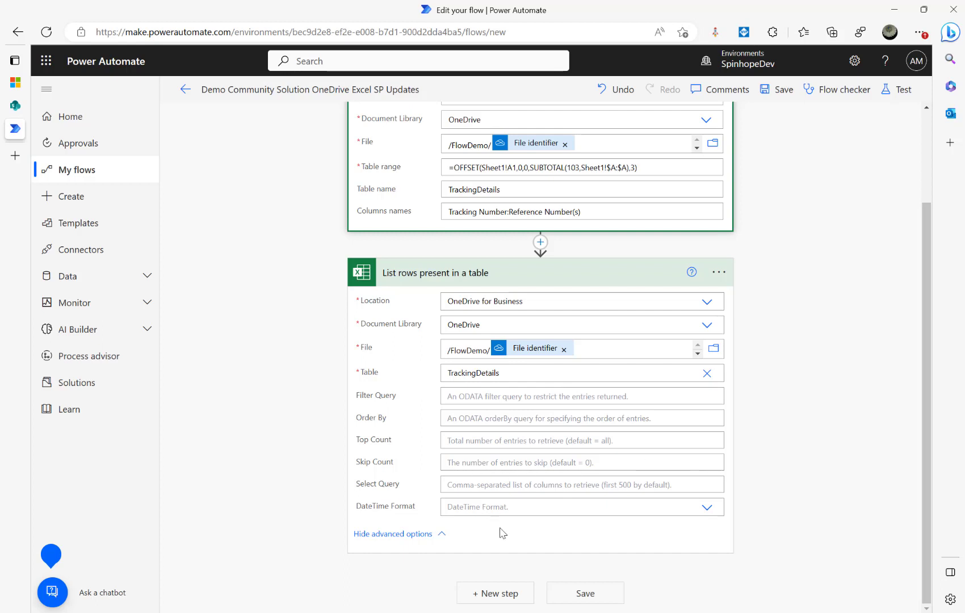
Step: Add a Parse JSON action after List rows present in a table, with that action's value output as its Content
{"action": "left_click", "coordinate": [492, 594]}
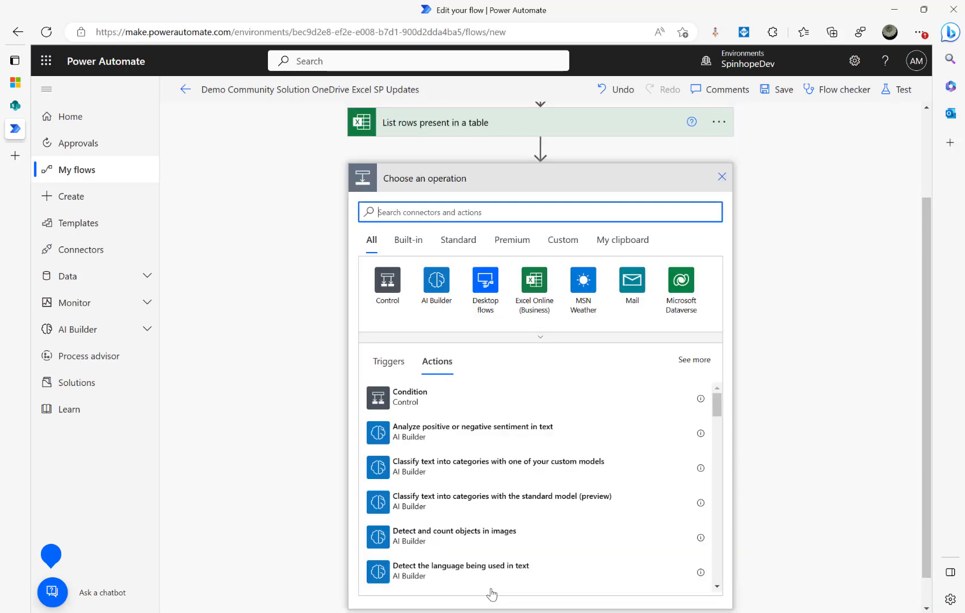
{"action": "type", "text": "parse json"}
{"action": "left_click", "coordinate": [400, 406]}
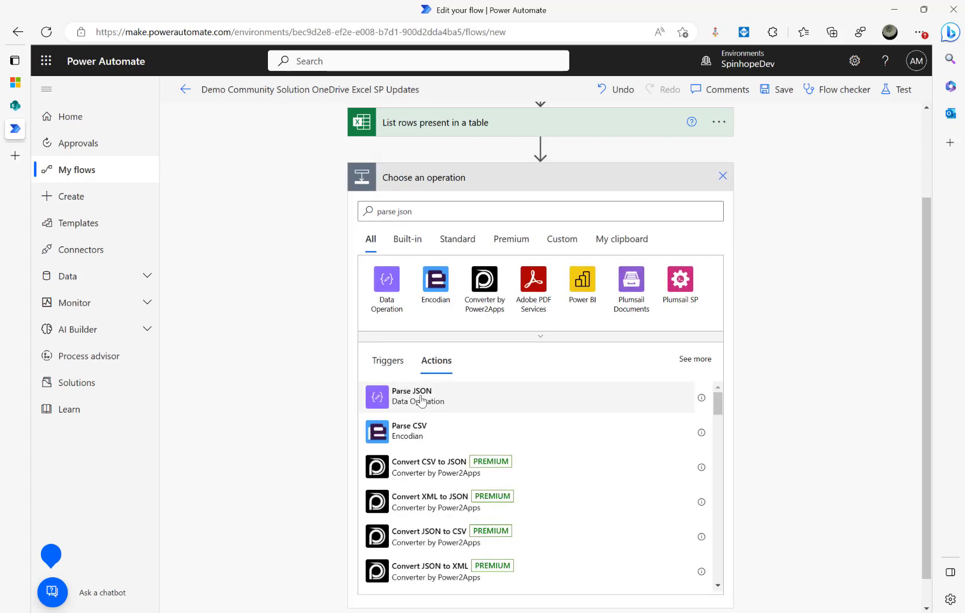
{"action": "left_click", "coordinate": [420, 401]}
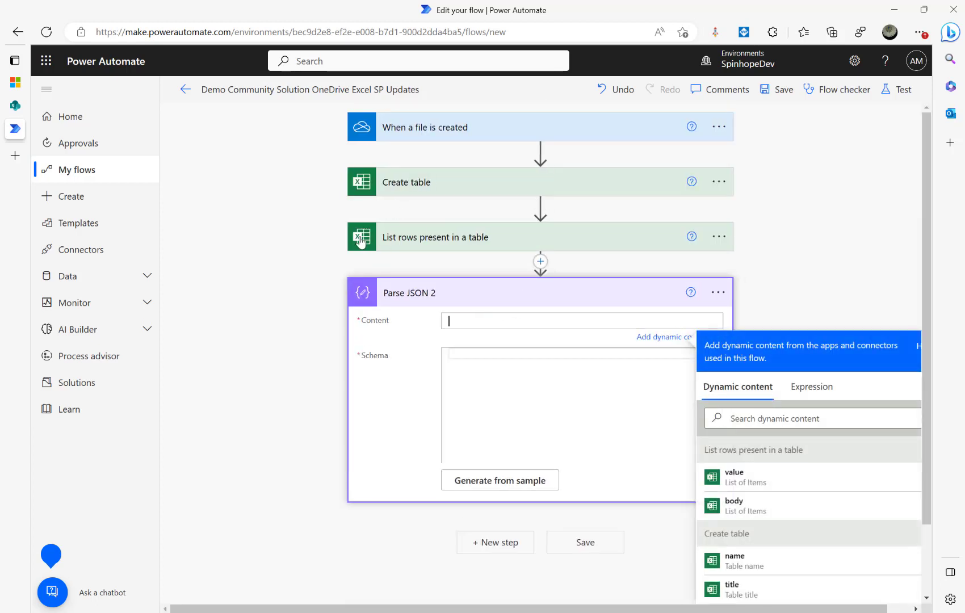
{"action": "left_click", "coordinate": [733, 475]}
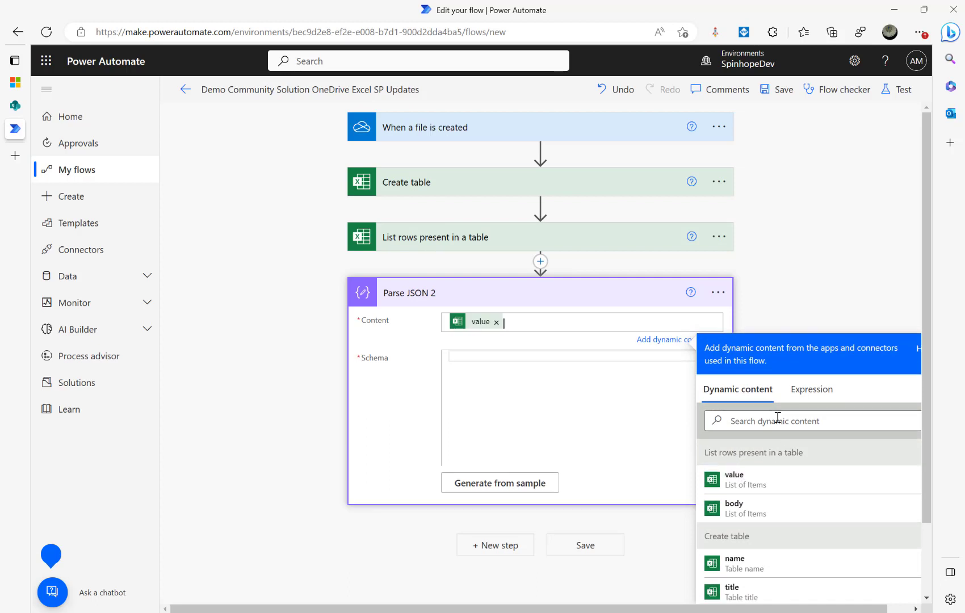
{"action": "left_click", "coordinate": [270, 380]}
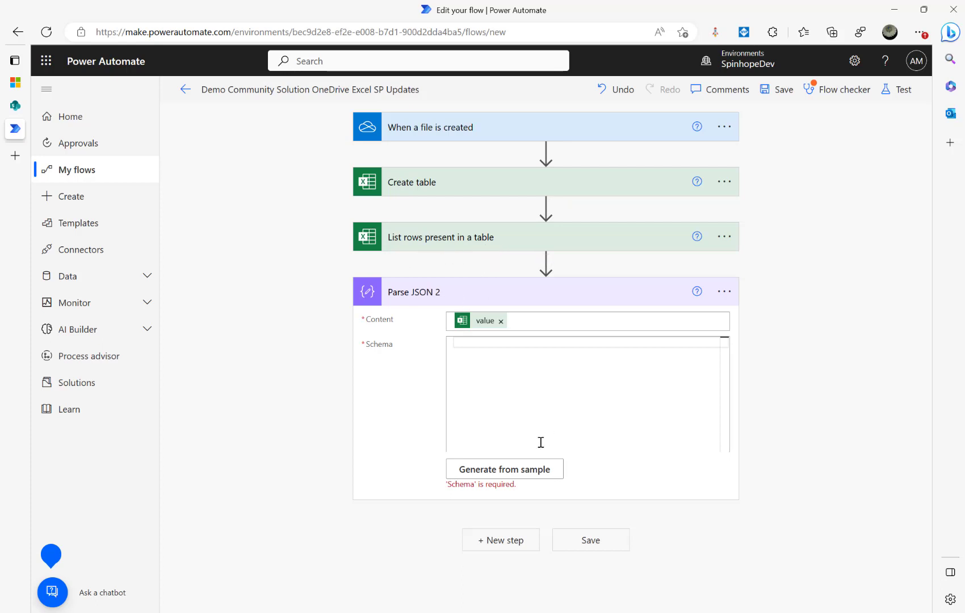
Step: Generate the Parse JSON schema from the copied value output as the sample payload and look through the result
{"action": "left_click", "coordinate": [495, 473]}
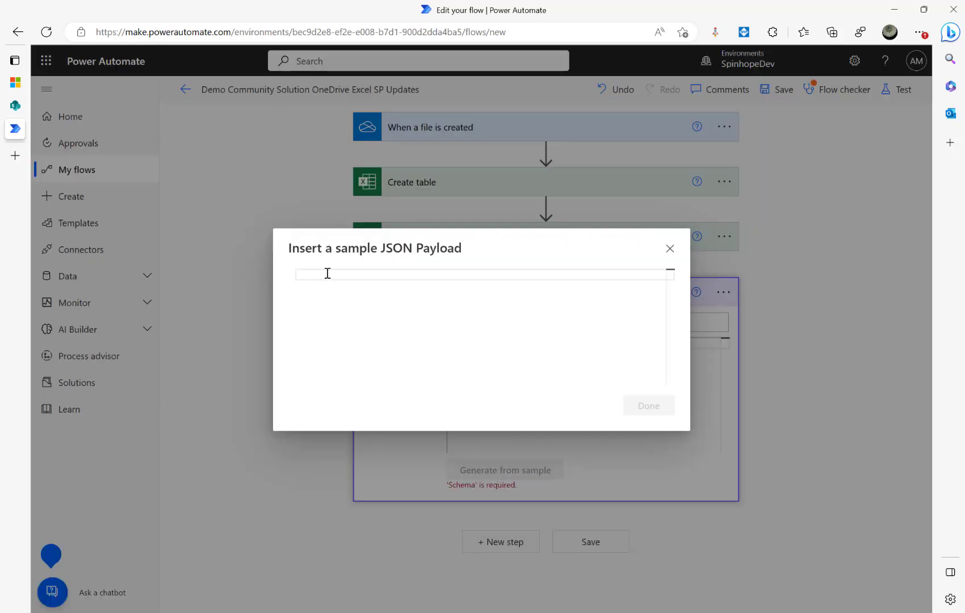
{"action": "key", "text": "ctrl+v"}
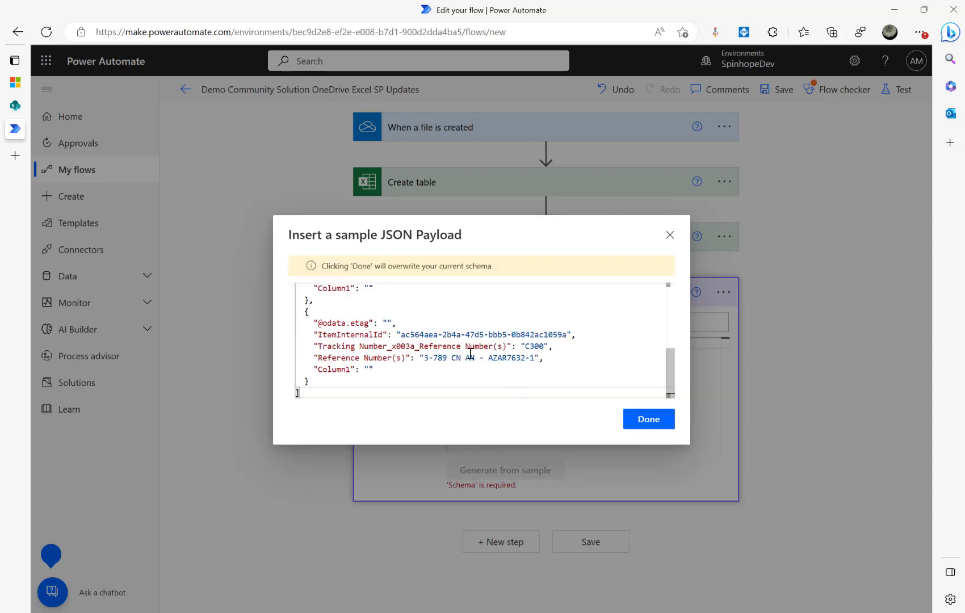
{"action": "left_click", "coordinate": [653, 420]}
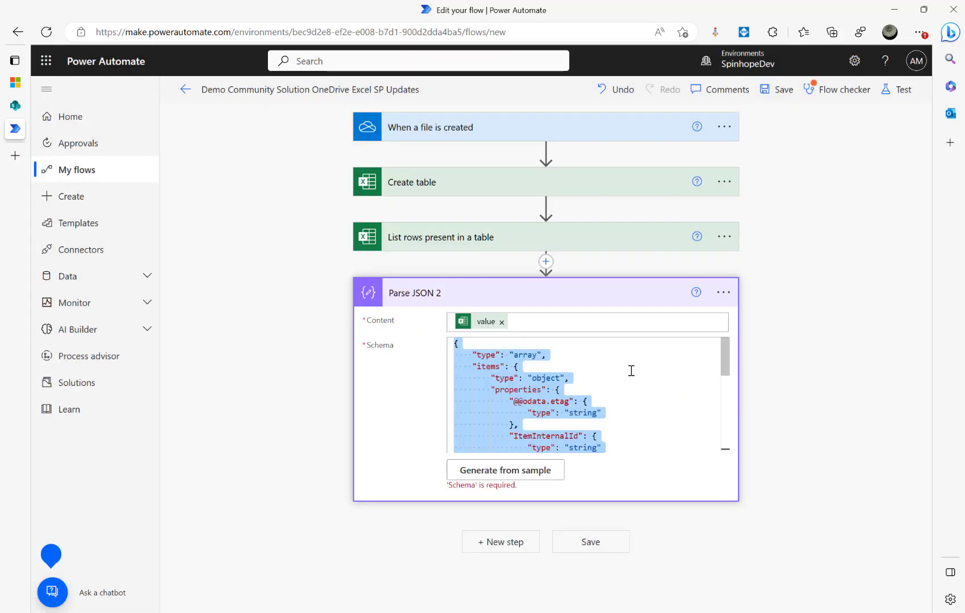
{"action": "scroll", "coordinate": [631, 370], "scroll_direction": "down", "scroll_amount": 2}
{"action": "scroll", "coordinate": [631, 370], "scroll_direction": "down", "scroll_amount": 3}
{"action": "scroll", "coordinate": [629, 400], "scroll_direction": "up", "scroll_amount": 3}
{"action": "scroll", "coordinate": [628, 400], "scroll_direction": "down", "scroll_amount": 3}
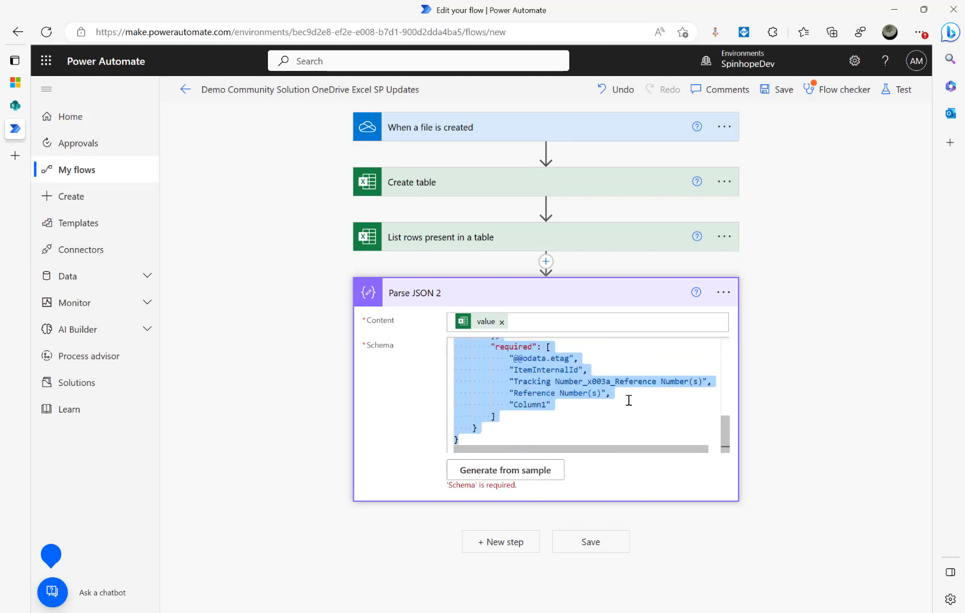
{"action": "scroll", "coordinate": [628, 400], "scroll_direction": "up", "scroll_amount": 1}
Step: Delete the "required" array and the comma preceding it from the Parse JSON schema, and save the flow
{"action": "left_click", "coordinate": [627, 382]}
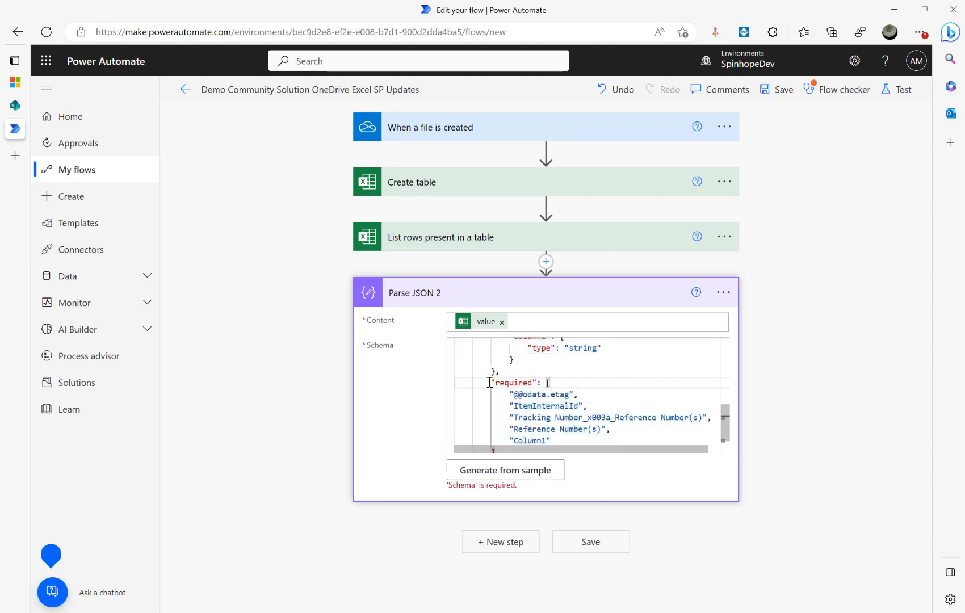
{"action": "scroll", "coordinate": [566, 395], "scroll_direction": "down", "scroll_amount": 1}
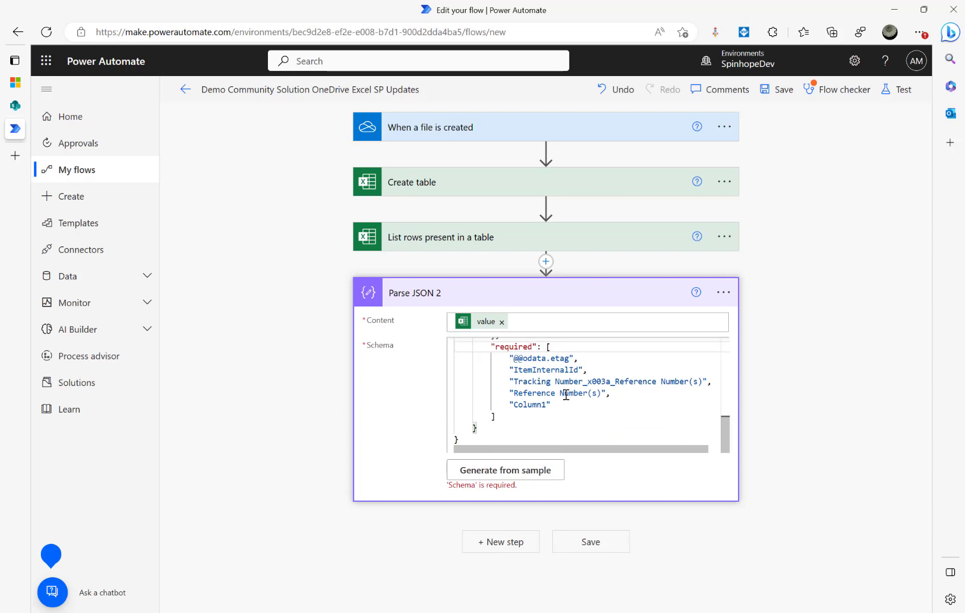
{"action": "left_click", "coordinate": [523, 418], "text": "shift"}
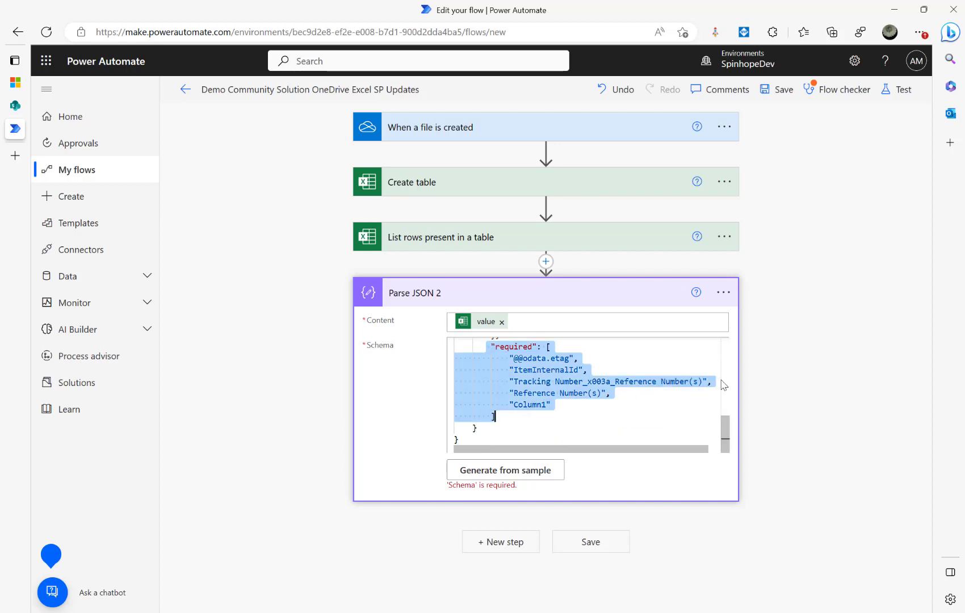
{"action": "scroll", "coordinate": [643, 364], "scroll_direction": "up", "scroll_amount": 1}
{"action": "scroll", "coordinate": [642, 364], "scroll_direction": "down", "scroll_amount": 1}
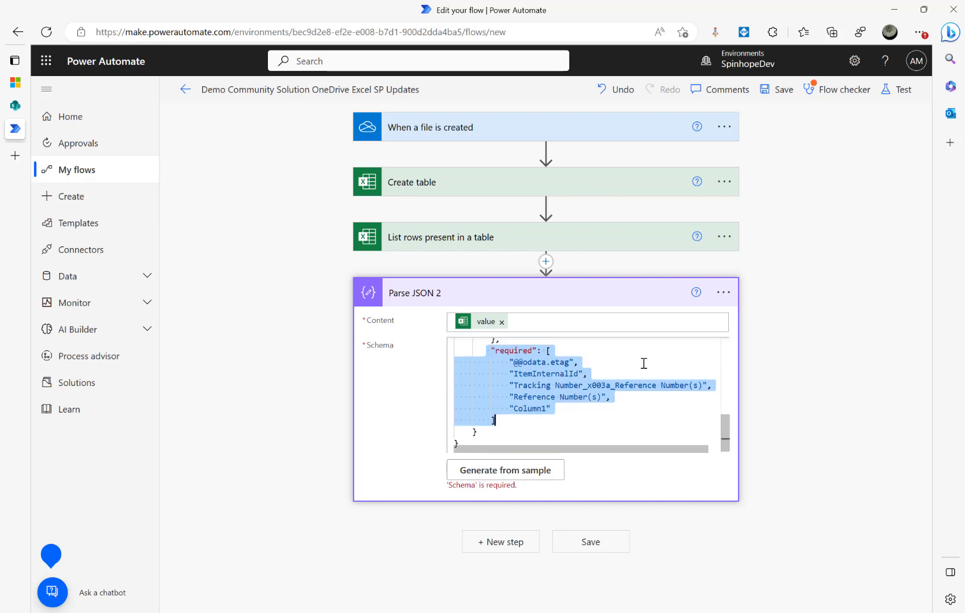
{"action": "left_click", "coordinate": [491, 345]}
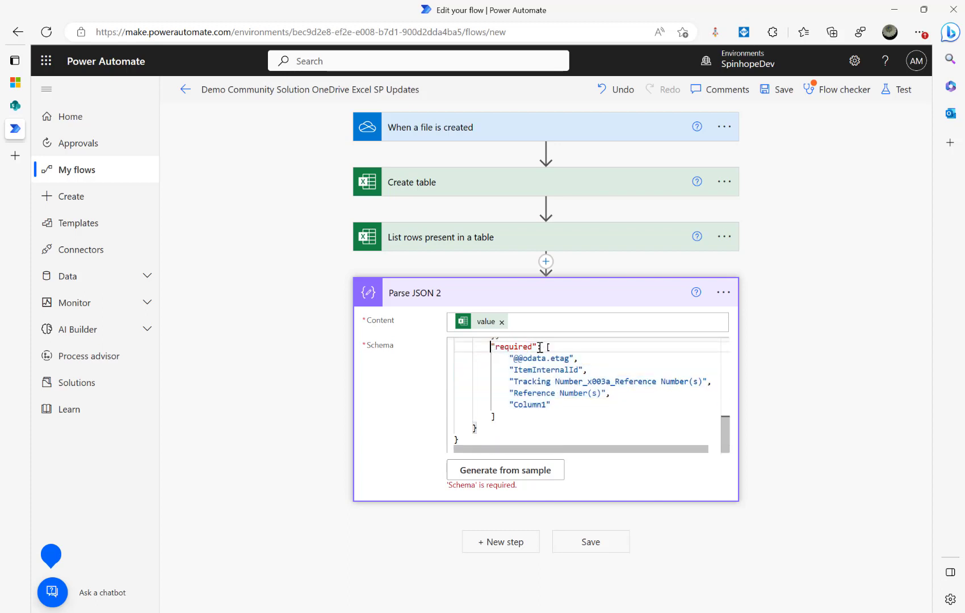
{"action": "left_click", "coordinate": [511, 416], "text": "shift"}
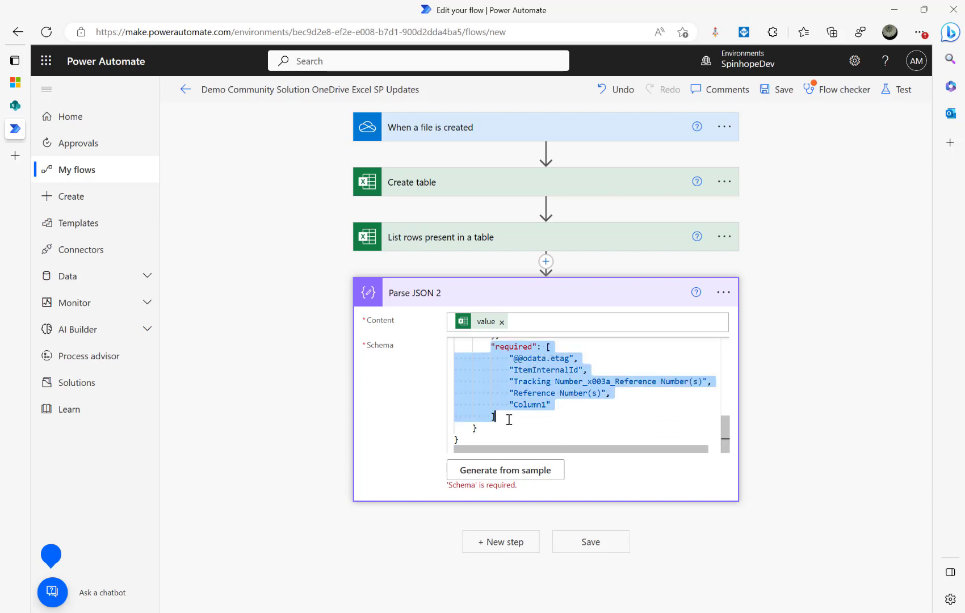
{"action": "key", "text": "Delete"}
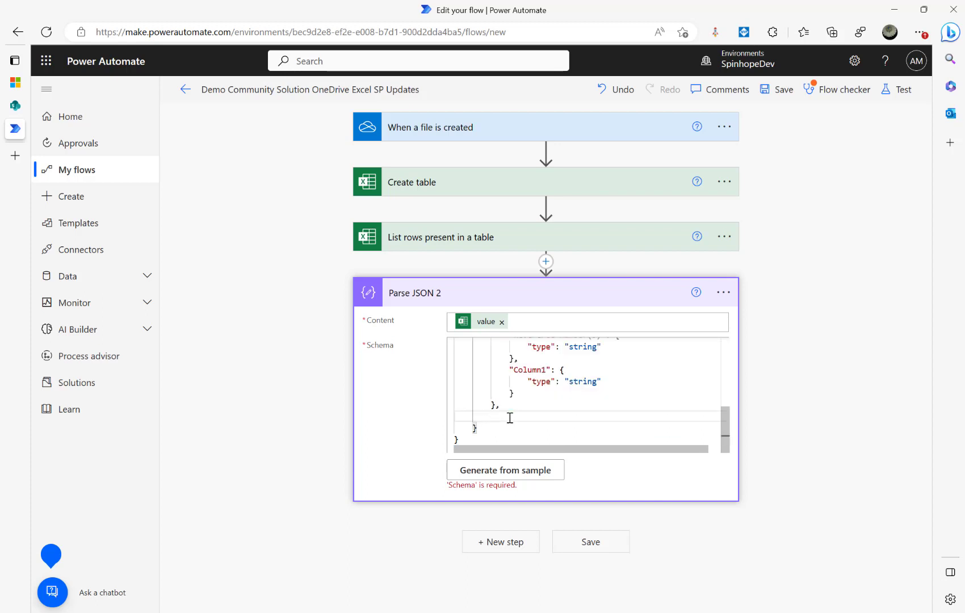
{"action": "key", "text": "BackSpace"}
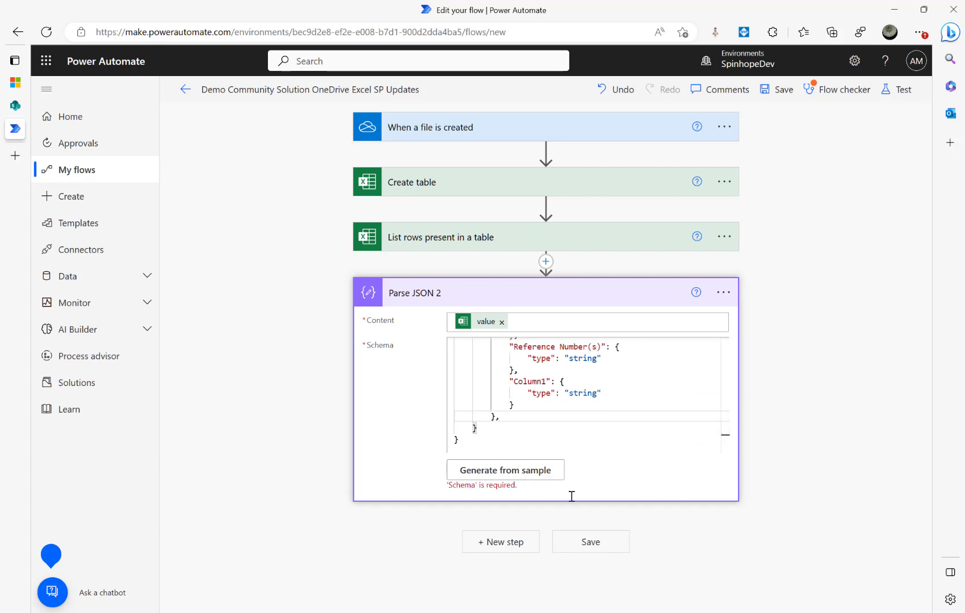
{"action": "key", "text": "BackSpace"}
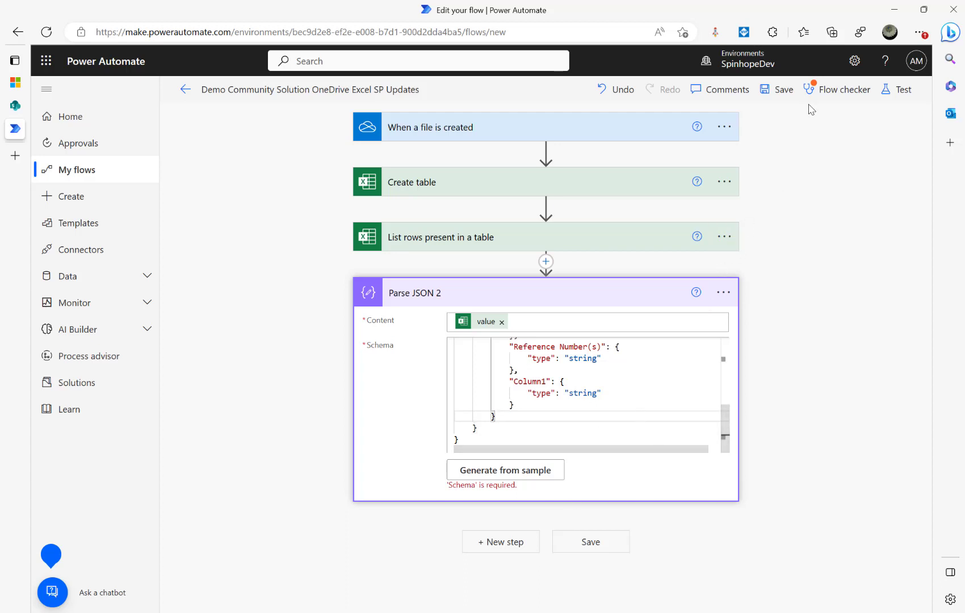
{"action": "left_click", "coordinate": [790, 92]}
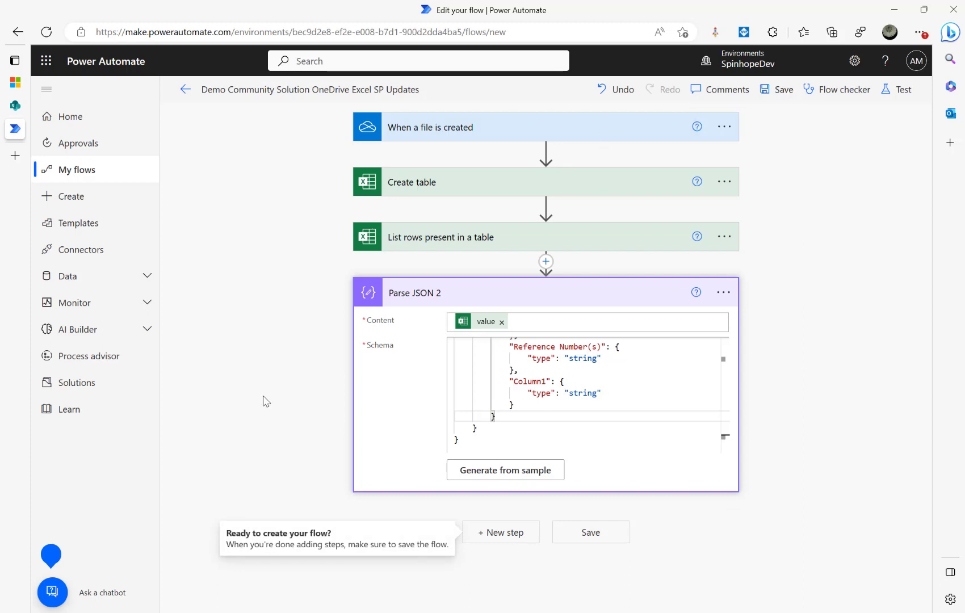
Step: Add a Compose action after Parse JSON 2 whose inputs join Reference Number(s) and Tracking Number_x003a_Reference Number(s) with a hyphen
{"action": "left_click", "coordinate": [502, 533]}
{"action": "type", "text": "compose"}
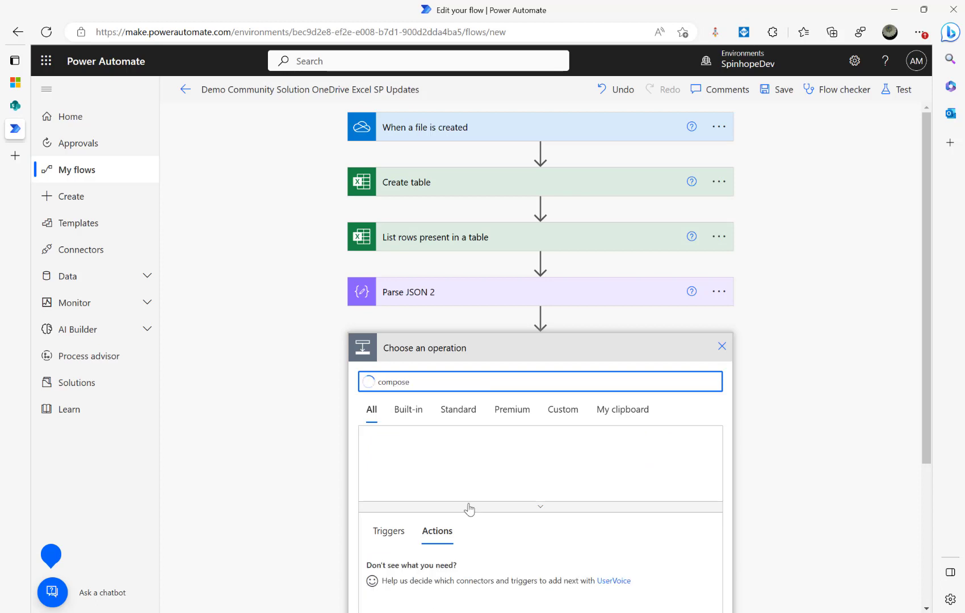
{"action": "left_click", "coordinate": [423, 562]}
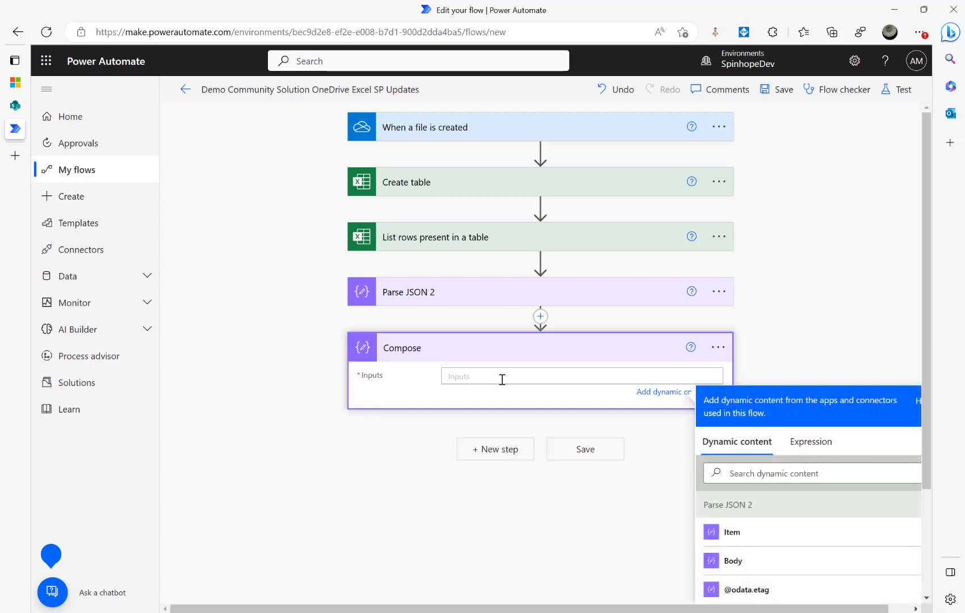
{"action": "scroll", "coordinate": [791, 536], "scroll_direction": "down", "scroll_amount": 3}
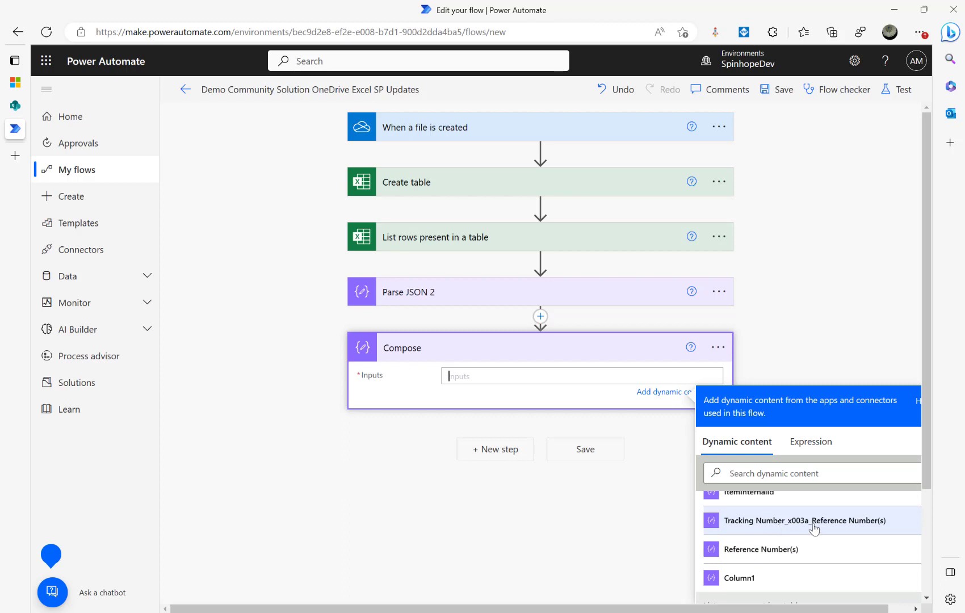
{"action": "left_click", "coordinate": [770, 551]}
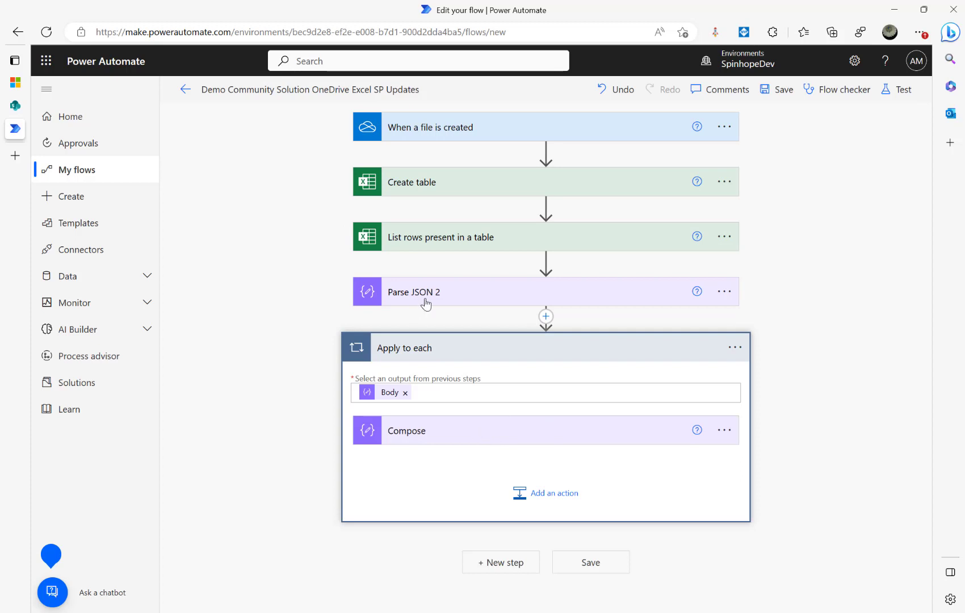
{"action": "left_click", "coordinate": [482, 431]}
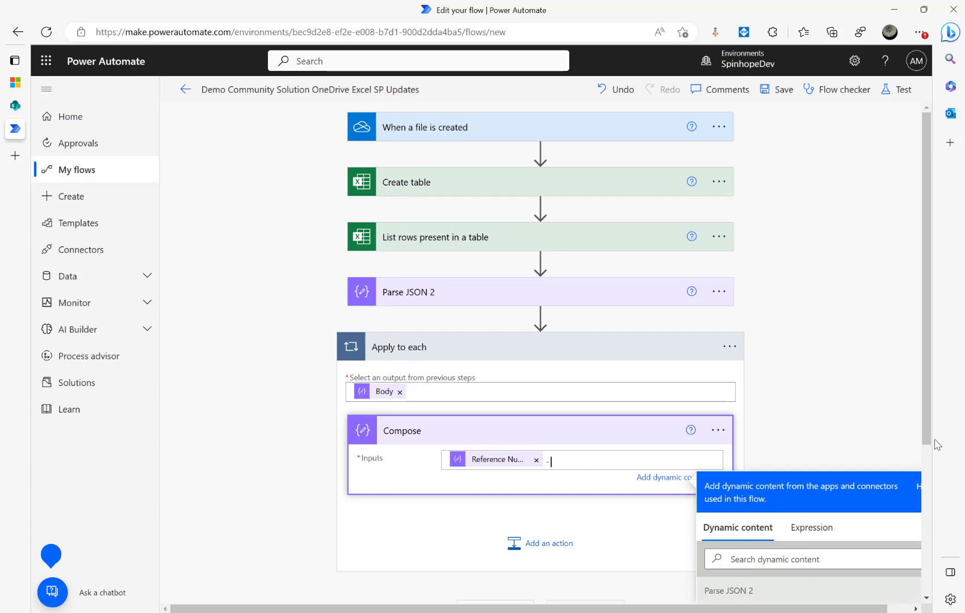
{"action": "scroll", "coordinate": [806, 462], "scroll_direction": "down", "scroll_amount": 3}
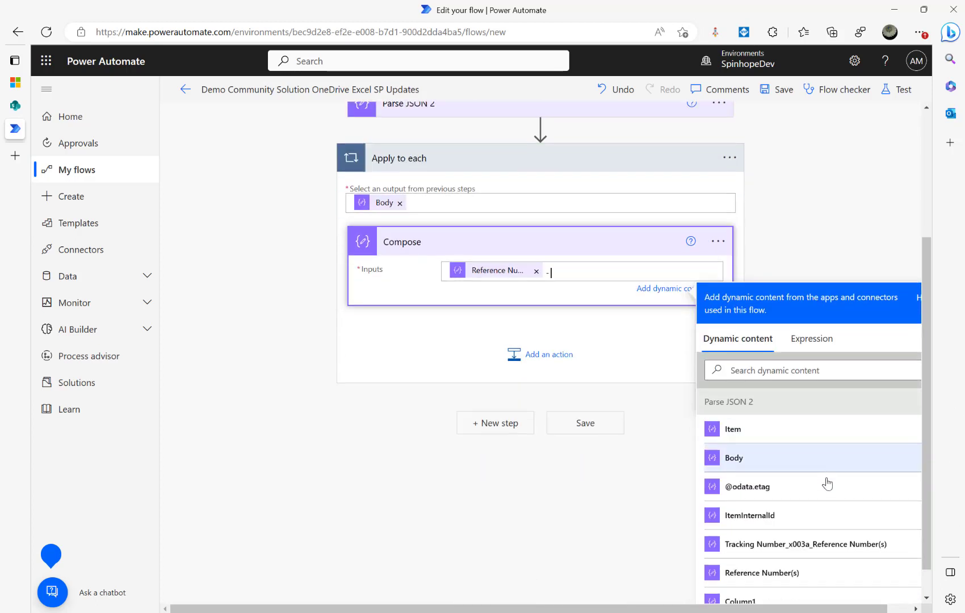
{"action": "left_click", "coordinate": [786, 546]}
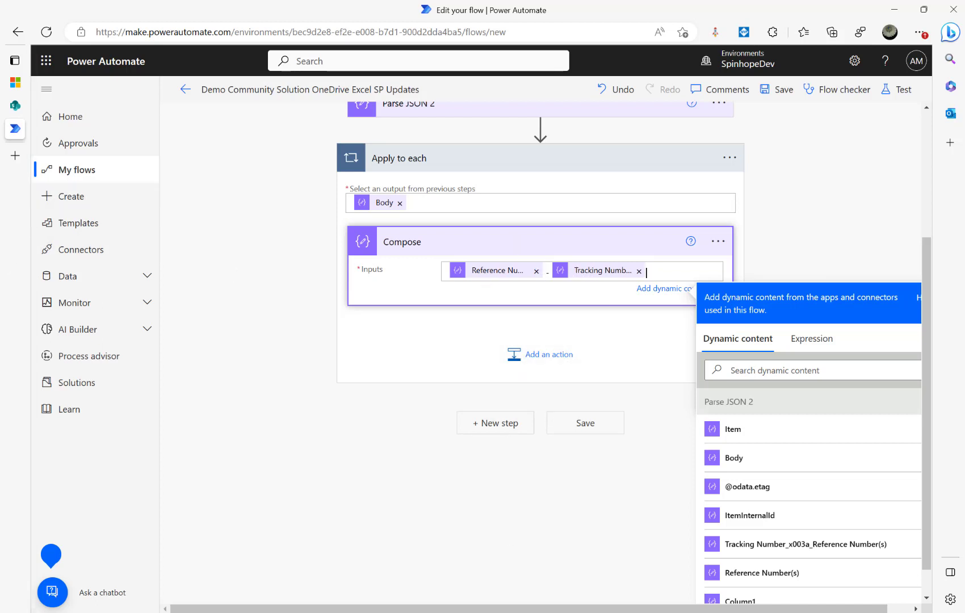
Step: Add a SharePoint Get items action below Compose inside the Apply to each loop
{"action": "left_click", "coordinate": [521, 356]}
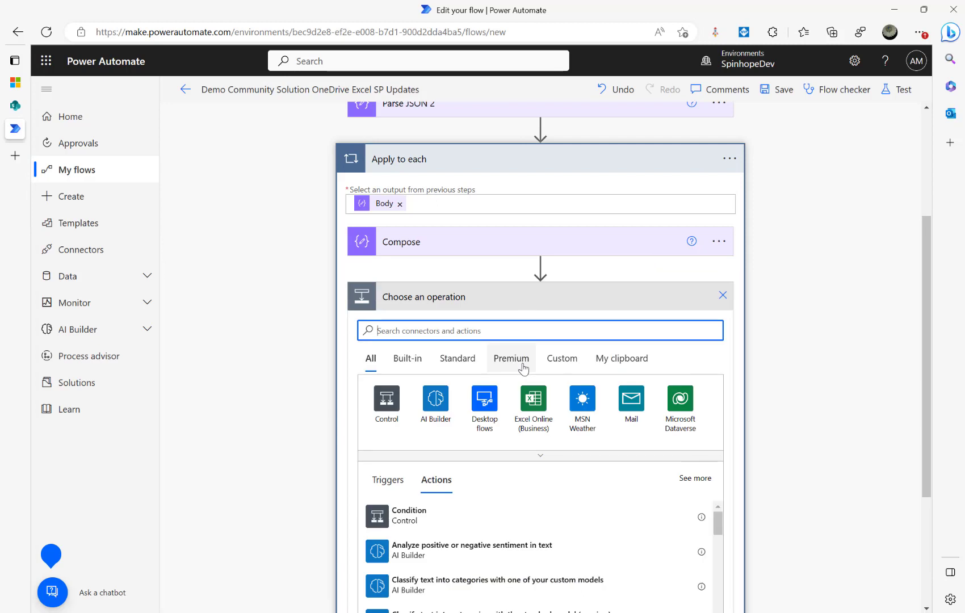
{"action": "type", "text": "list"}
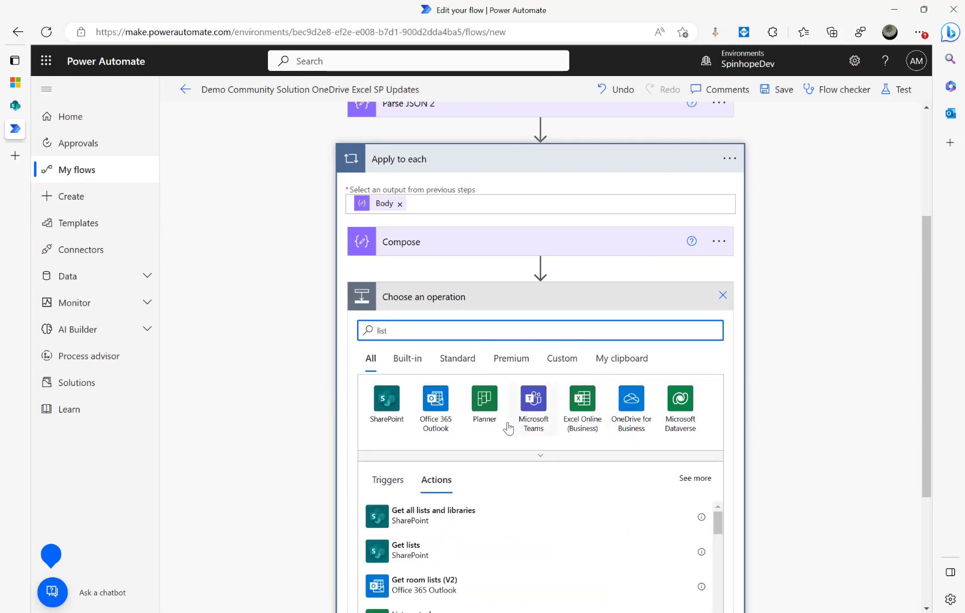
{"action": "left_click", "coordinate": [393, 406]}
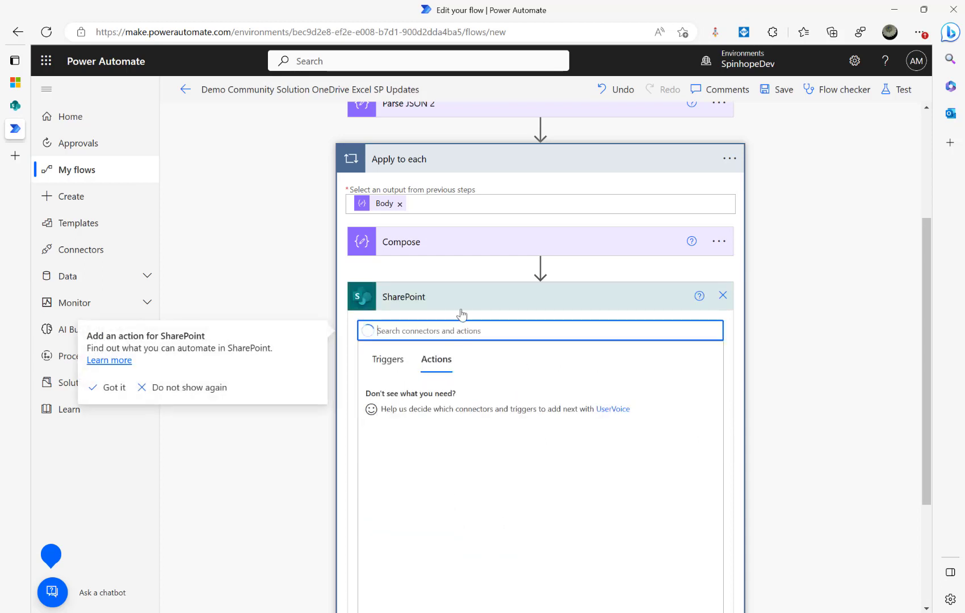
{"action": "type", "text": "list rows"}
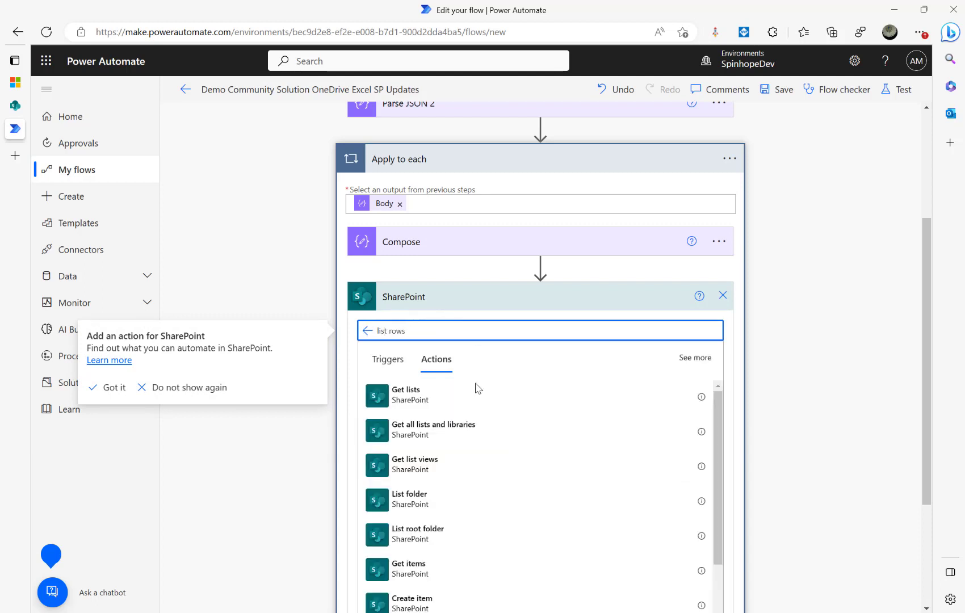
{"action": "scroll", "coordinate": [514, 500], "scroll_direction": "down", "scroll_amount": 1}
{"action": "scroll", "coordinate": [515, 501], "scroll_direction": "down", "scroll_amount": 2}
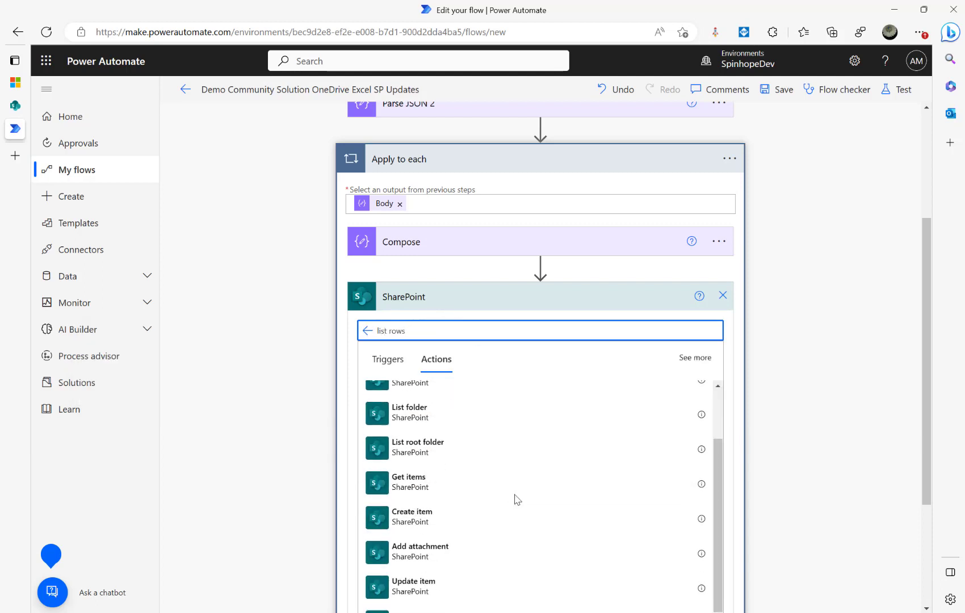
{"action": "double_click", "coordinate": [397, 331]}
{"action": "type", "text": "items"}
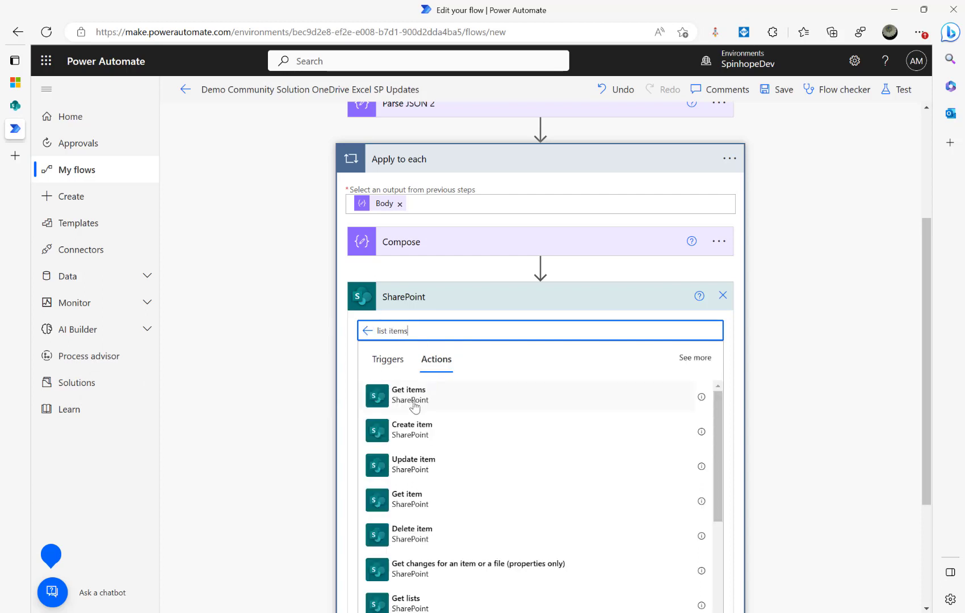
{"action": "left_click", "coordinate": [405, 402]}
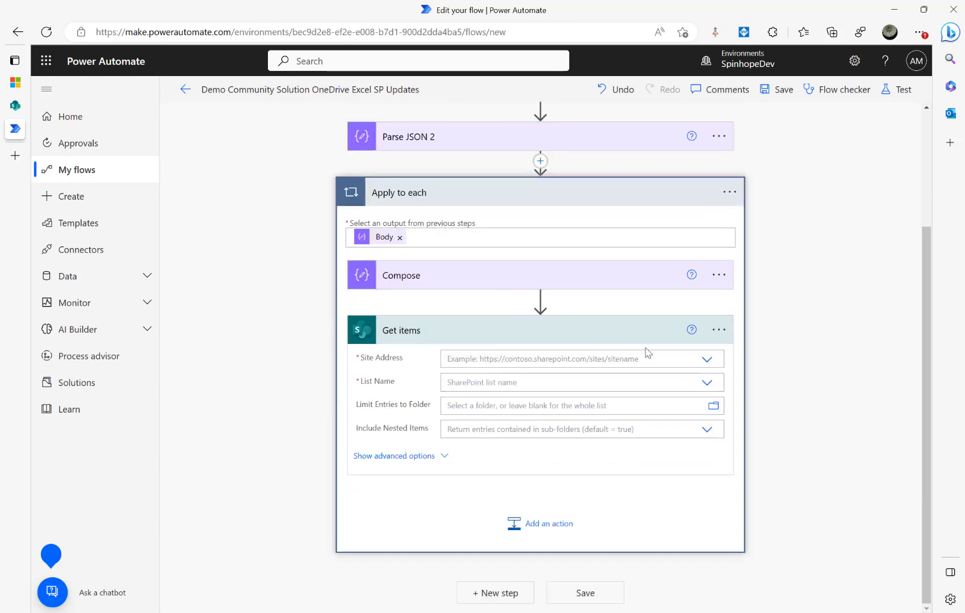
Step: Set Get items to the Spinhope Ltd Team Site and its Inventory list, and show the advanced options
{"action": "left_click", "coordinate": [707, 361]}
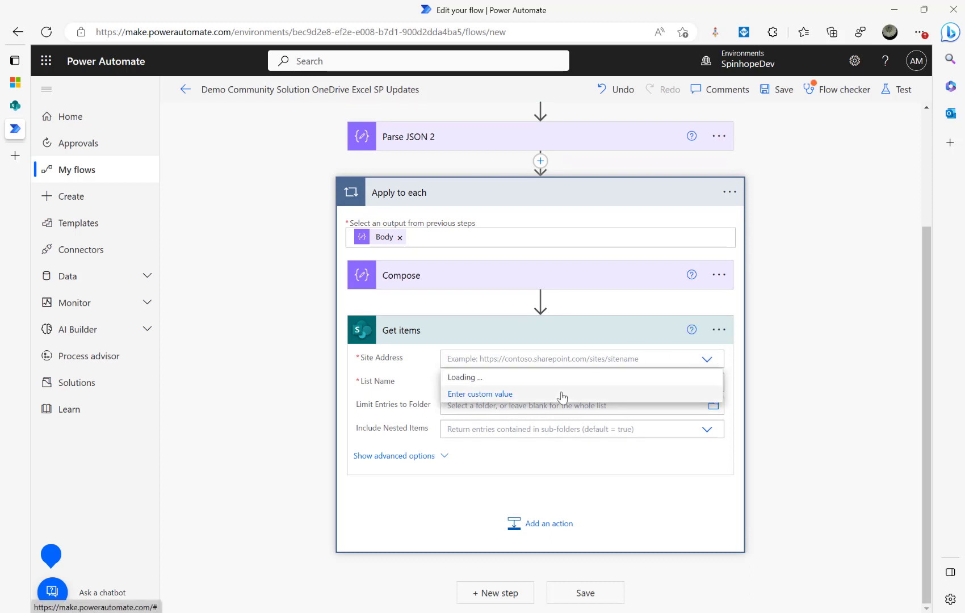
{"action": "left_click", "coordinate": [587, 528]}
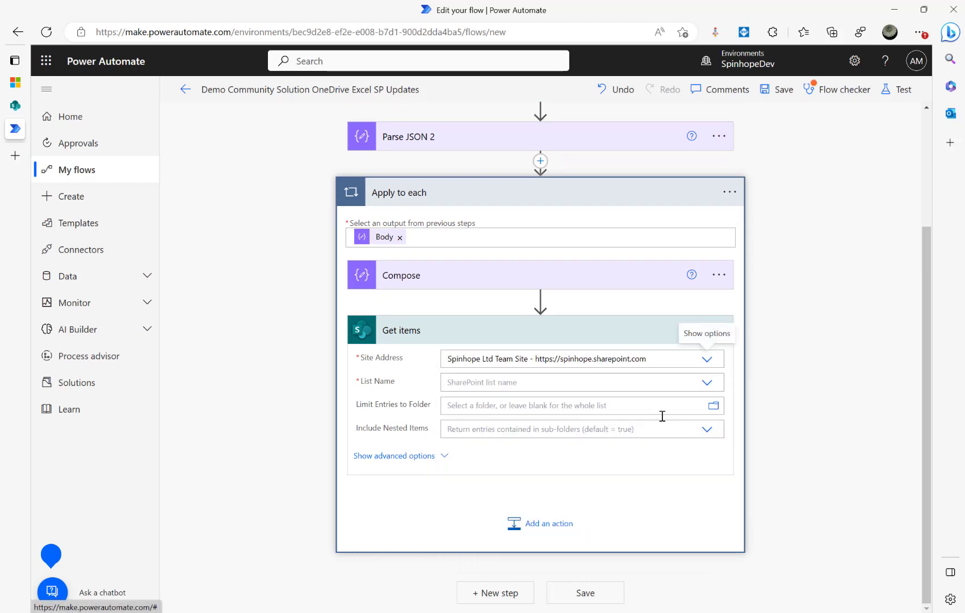
{"action": "left_click", "coordinate": [707, 382]}
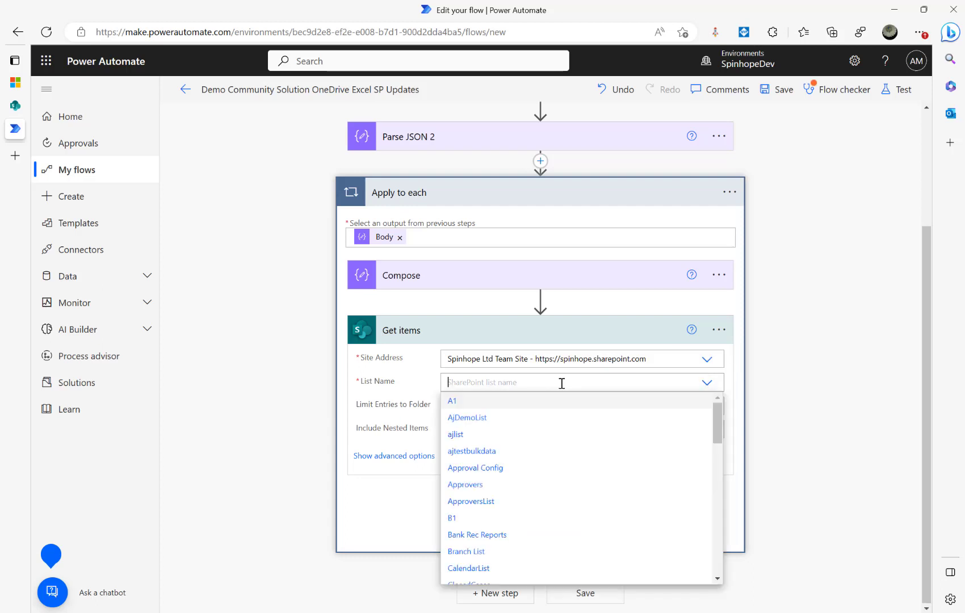
{"action": "type", "text": "inven"}
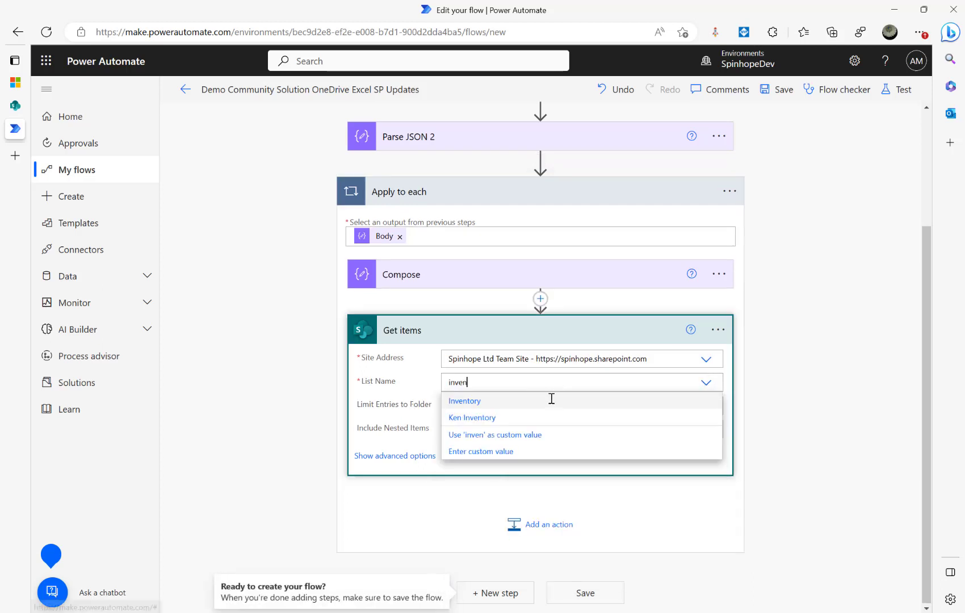
{"action": "left_click", "coordinate": [490, 407]}
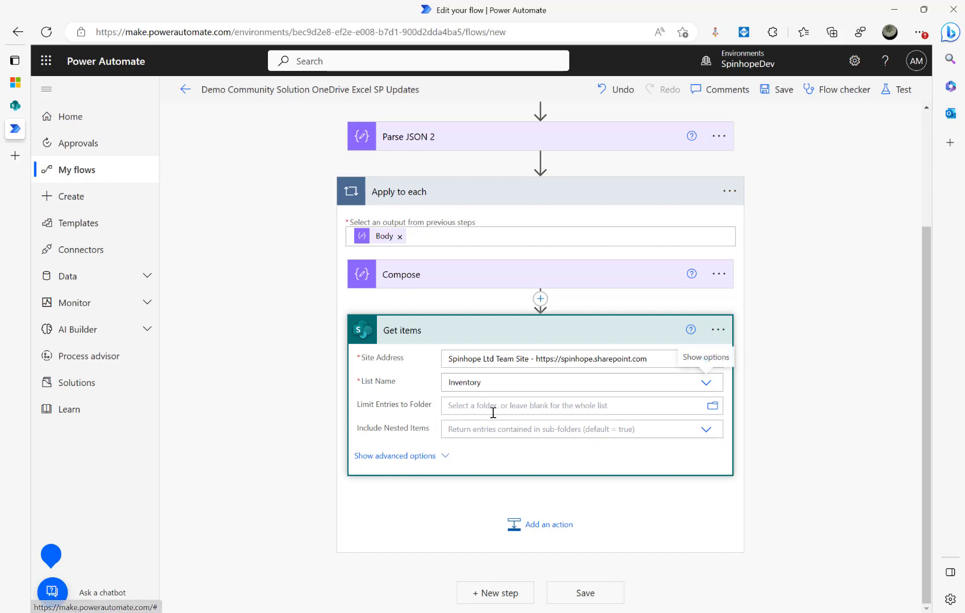
{"action": "left_click", "coordinate": [430, 457]}
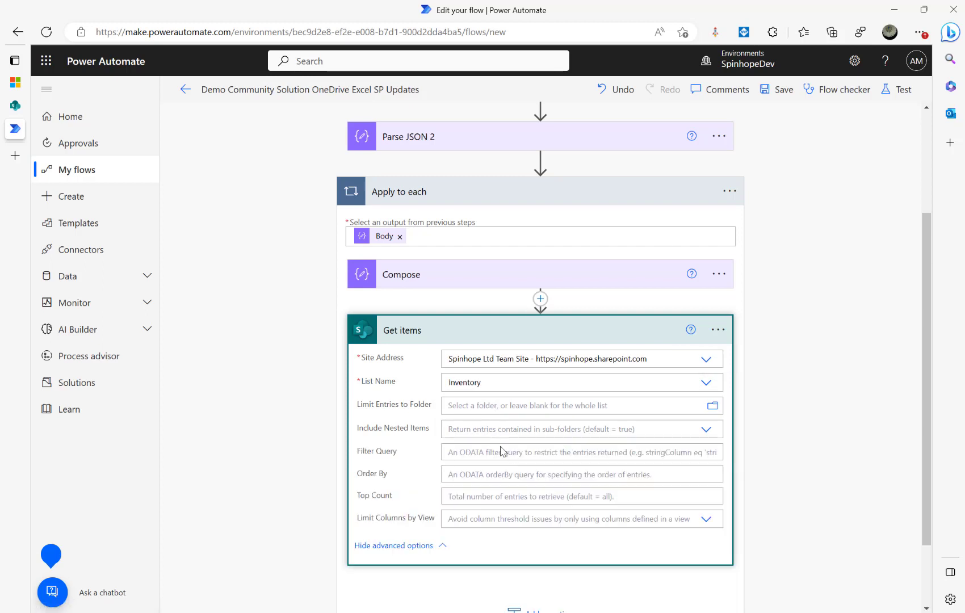
Step: Switch to the SharePoint Inventory list and open the Title column from its list settings
{"action": "left_click", "coordinate": [9, 111]}
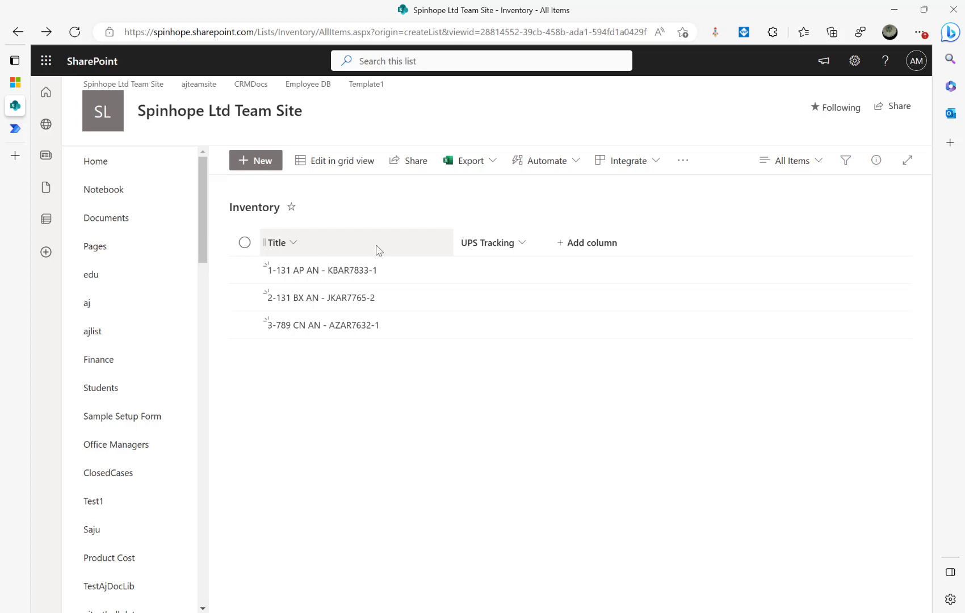
{"action": "left_click", "coordinate": [854, 60]}
{"action": "left_click", "coordinate": [762, 198]}
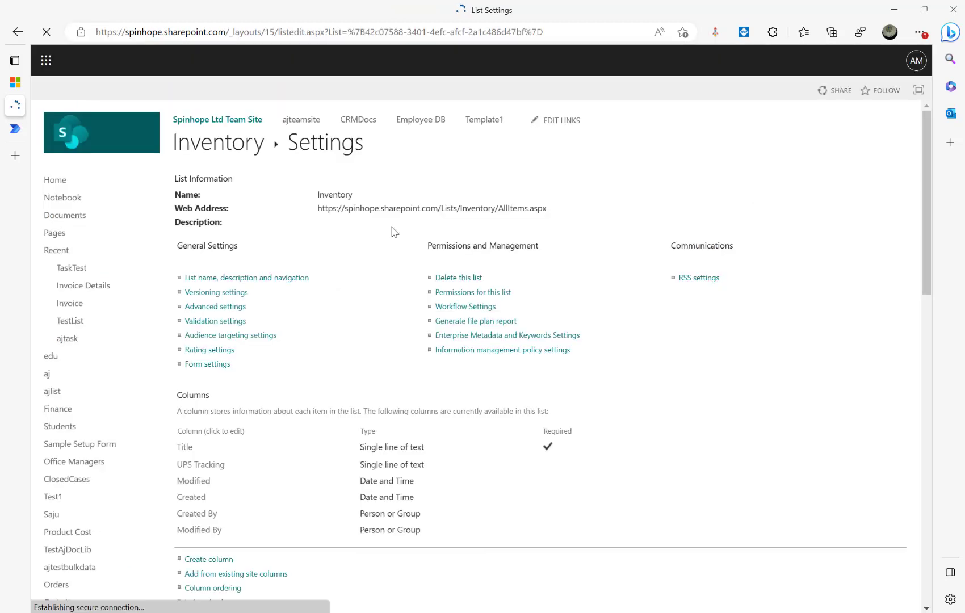
{"action": "left_click", "coordinate": [186, 449]}
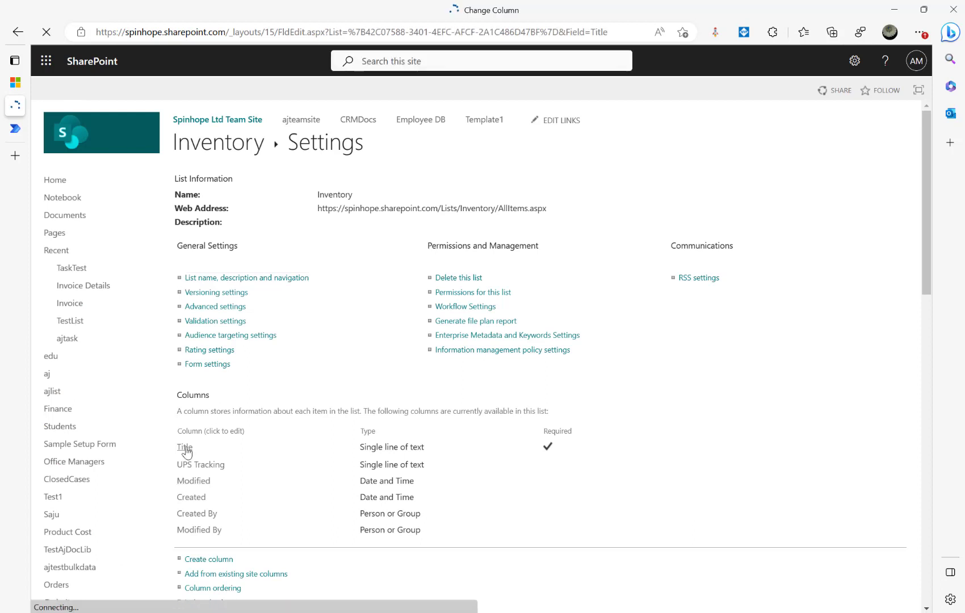
Step: Compare the Field value in the column page's address with the Title column name, and return to the Inventory list
{"action": "left_click", "coordinate": [523, 32]}
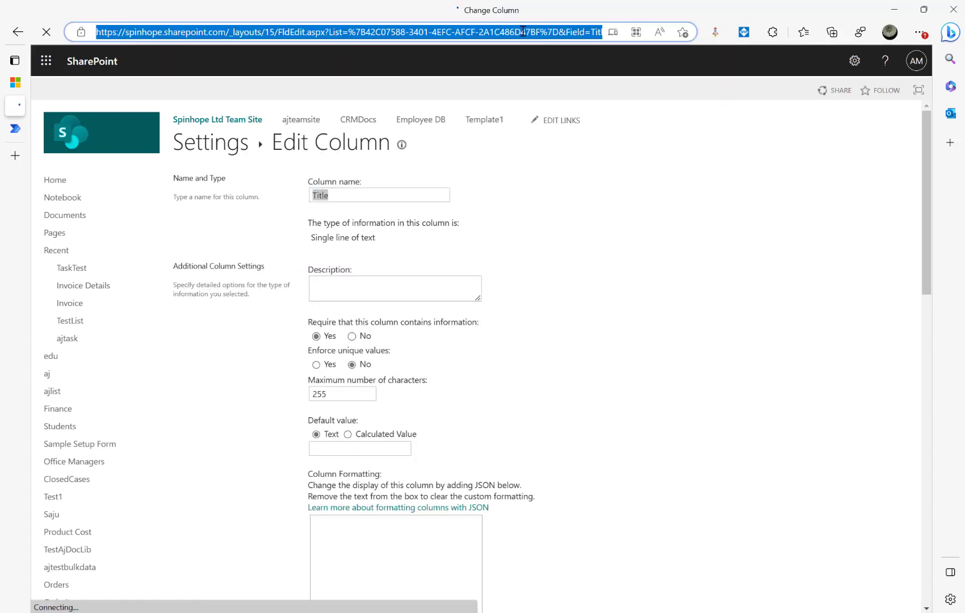
{"action": "left_click", "coordinate": [585, 34]}
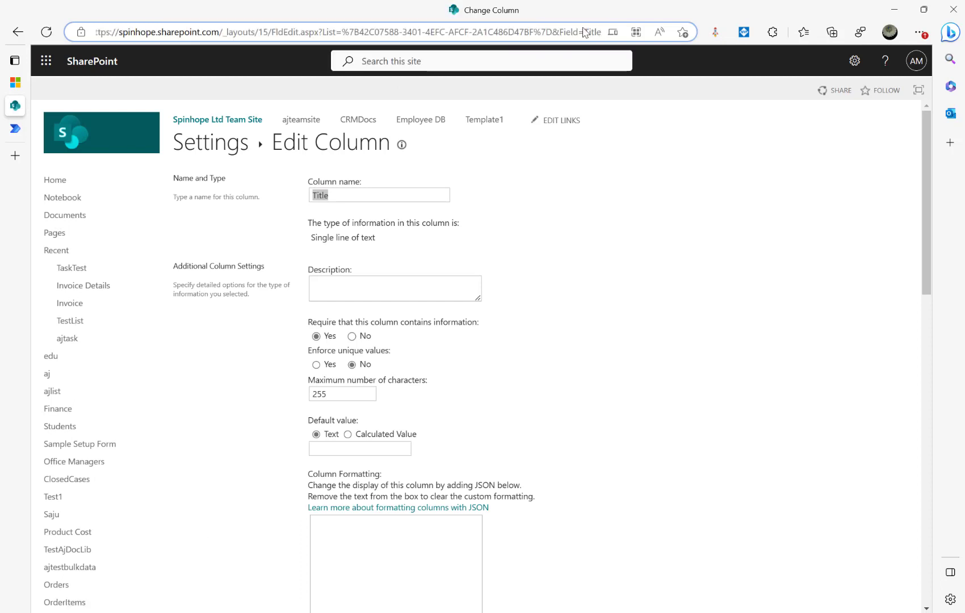
{"action": "left_click_drag", "start_coordinate": [554, 33], "coordinate": [596, 33]}
{"action": "double_click", "coordinate": [594, 34]}
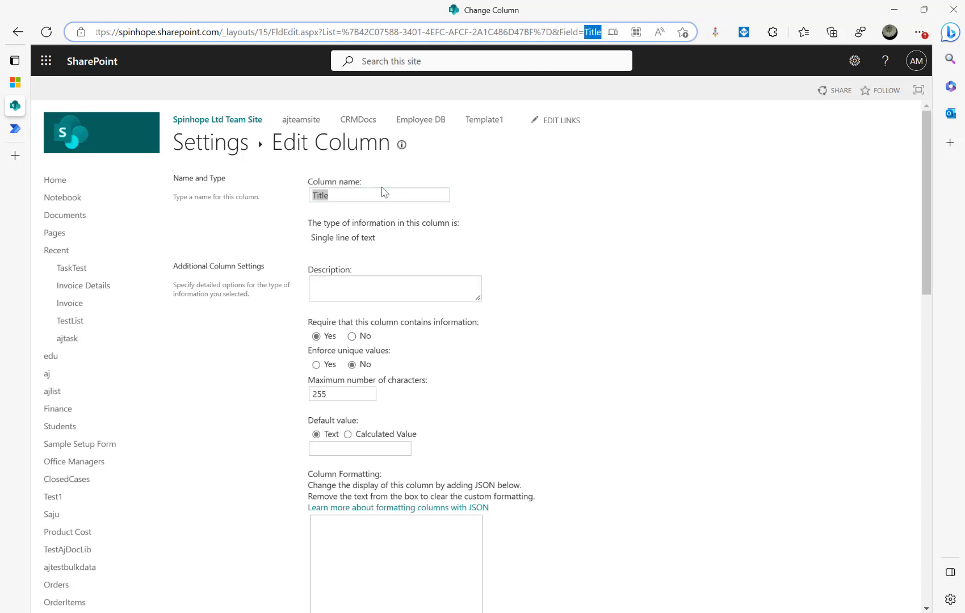
{"action": "left_click", "coordinate": [335, 196]}
{"action": "left_click_drag", "start_coordinate": [338, 200], "coordinate": [309, 199]}
{"action": "left_click", "coordinate": [598, 32]}
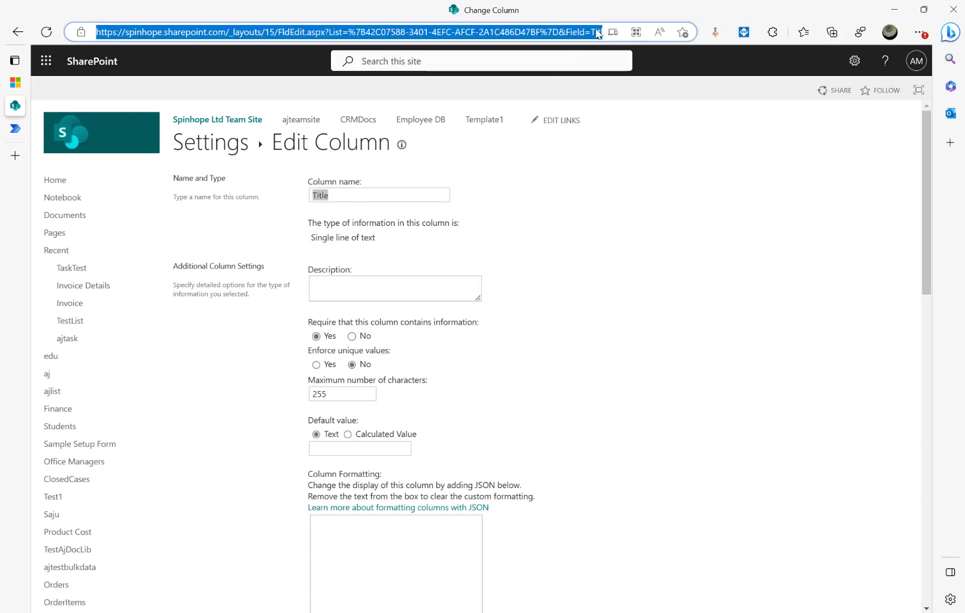
{"action": "left_click", "coordinate": [598, 33]}
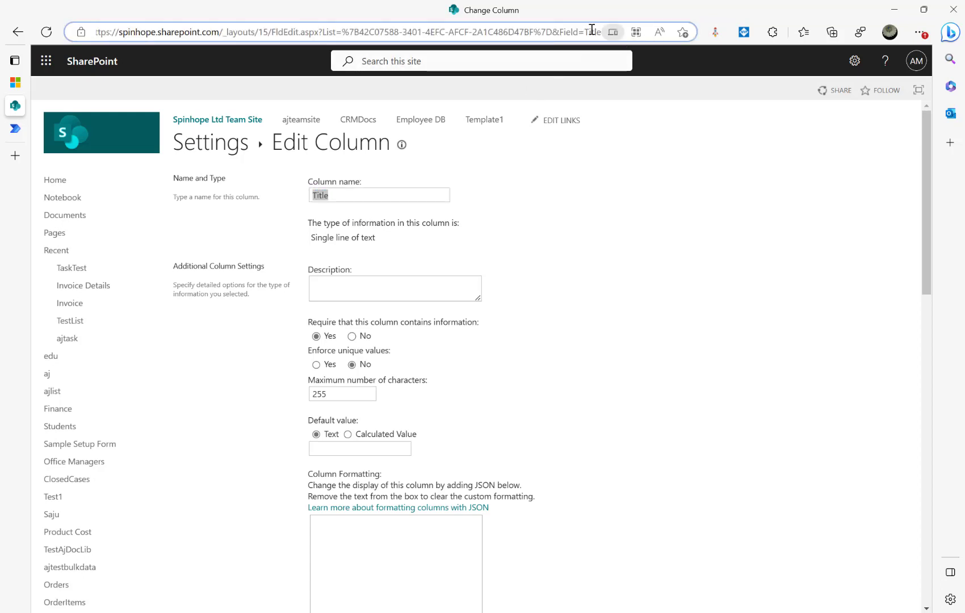
{"action": "left_click_drag", "start_coordinate": [585, 32], "coordinate": [623, 32]}
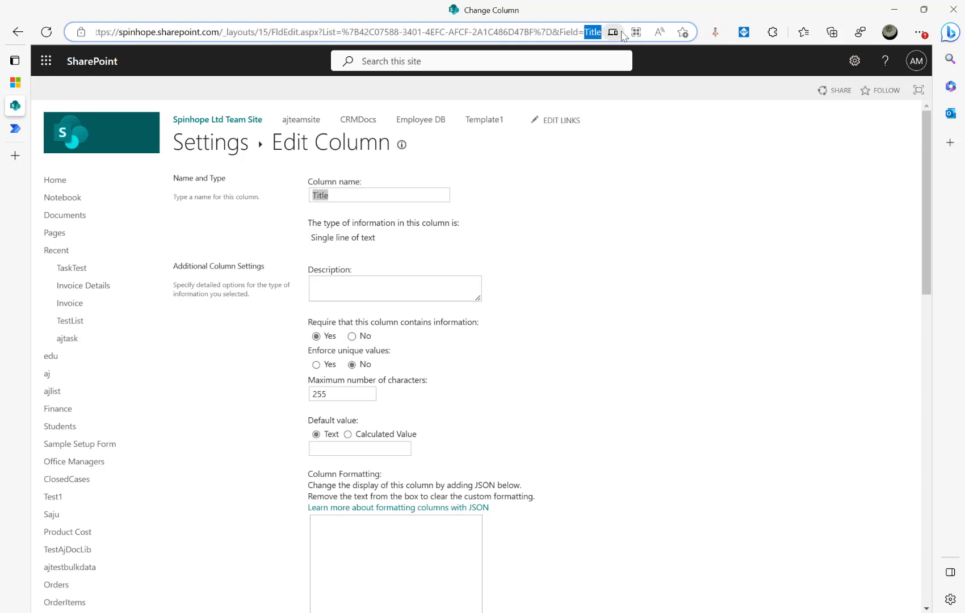
{"action": "key", "text": "Return"}
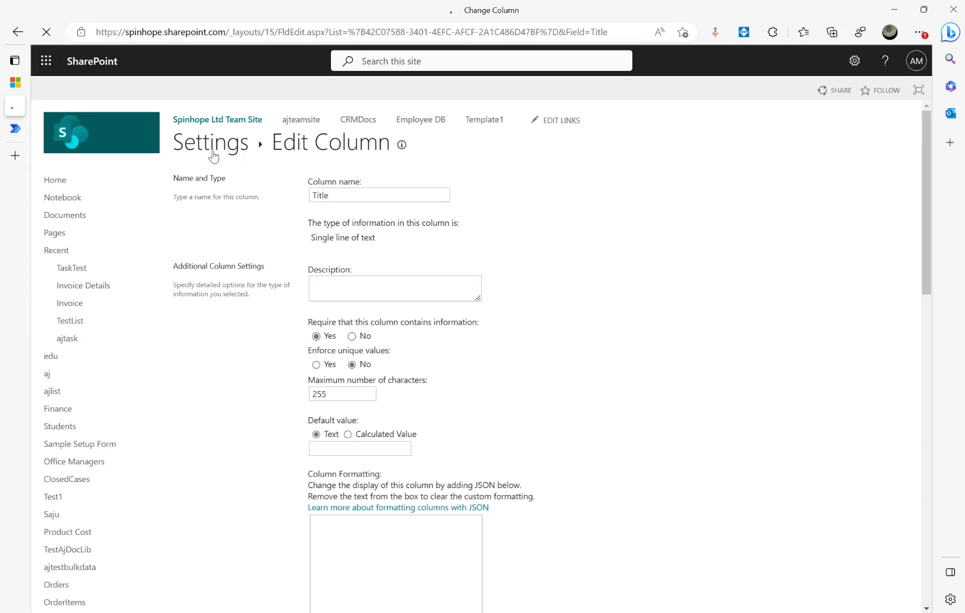
{"action": "left_click", "coordinate": [211, 149]}
{"action": "left_click", "coordinate": [224, 149]}
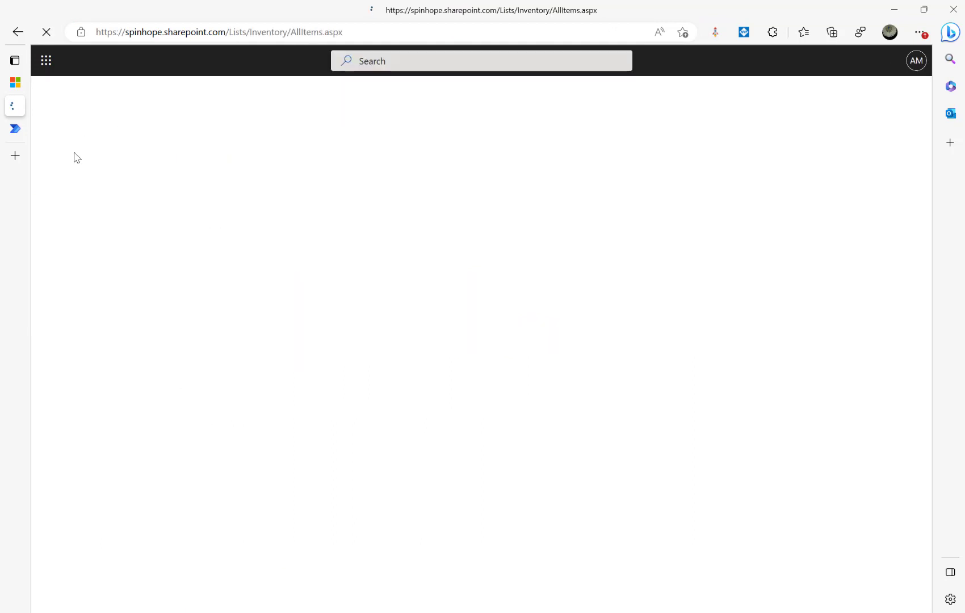
Step: Switch back to the Power Automate flow and begin the Get items Filter Query with "Title ew"
{"action": "left_click", "coordinate": [17, 132]}
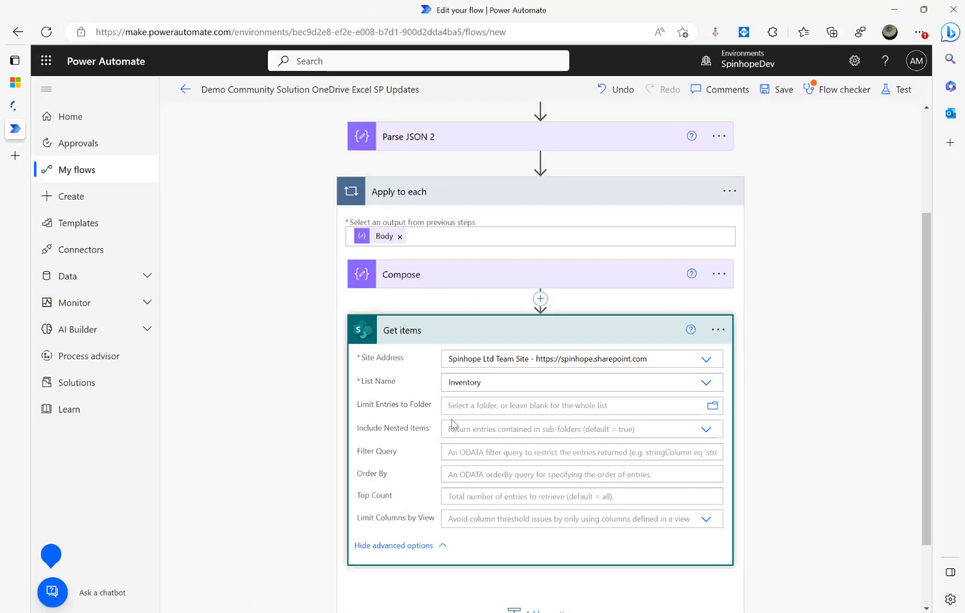
{"action": "left_click", "coordinate": [481, 452]}
{"action": "type", "text": "Title"}
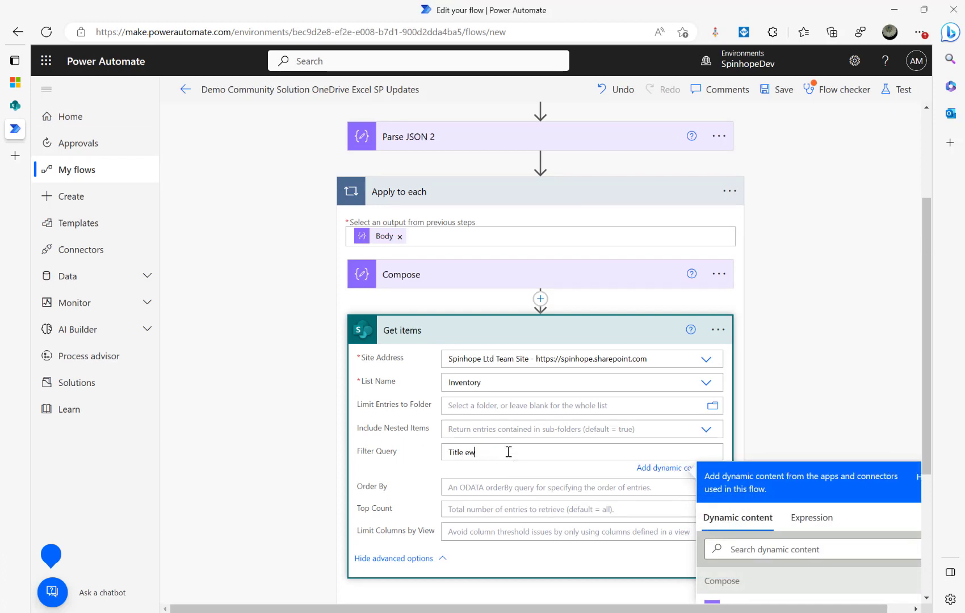
{"action": "type", "text": "ew"}
Step: Switch to the TrackingDetails.xlsx workbook in Excel, check the full header of column B, and close Excel
{"action": "key", "text": "alt+Tab"}
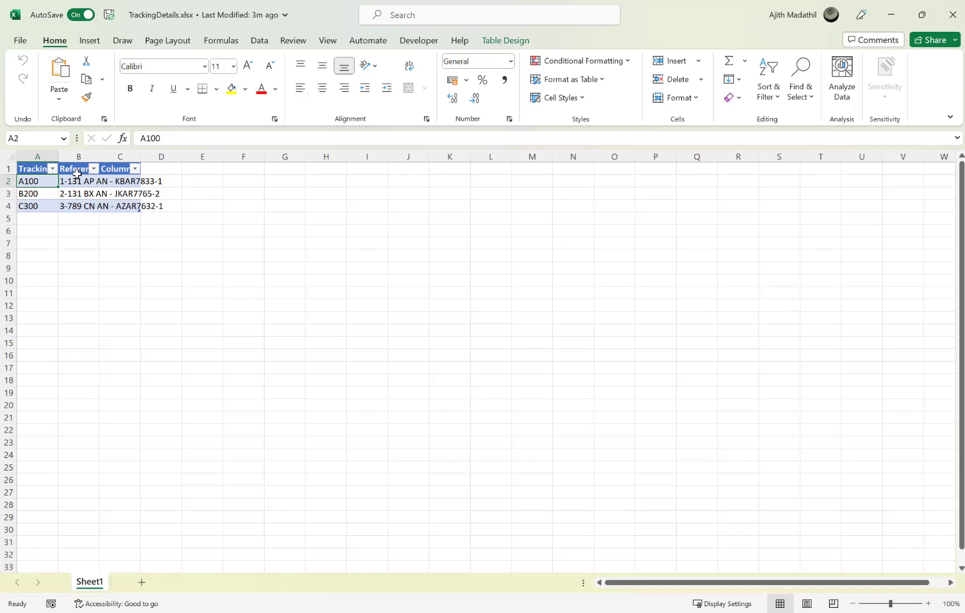
{"action": "left_click", "coordinate": [76, 172]}
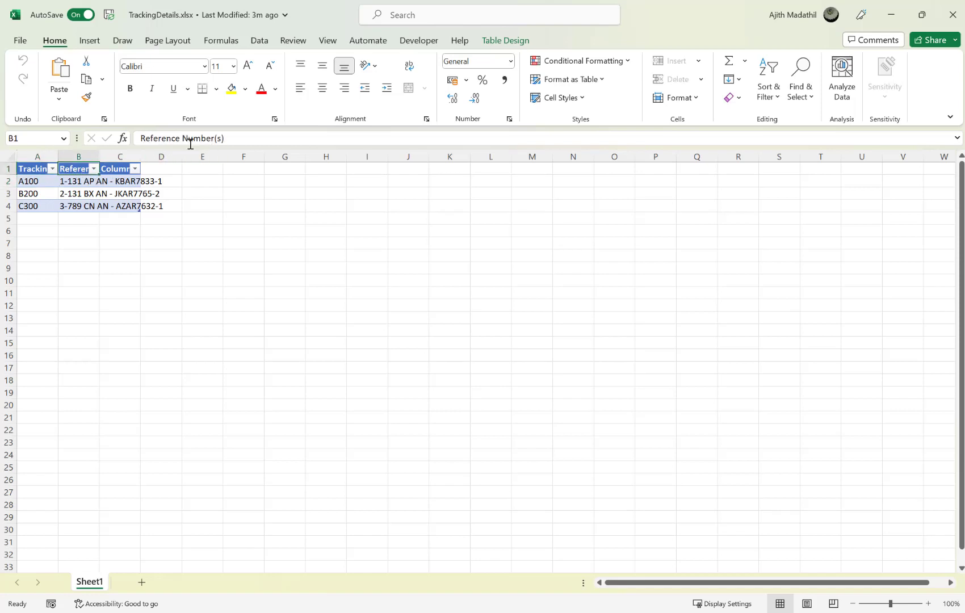
{"action": "left_click", "coordinate": [955, 14]}
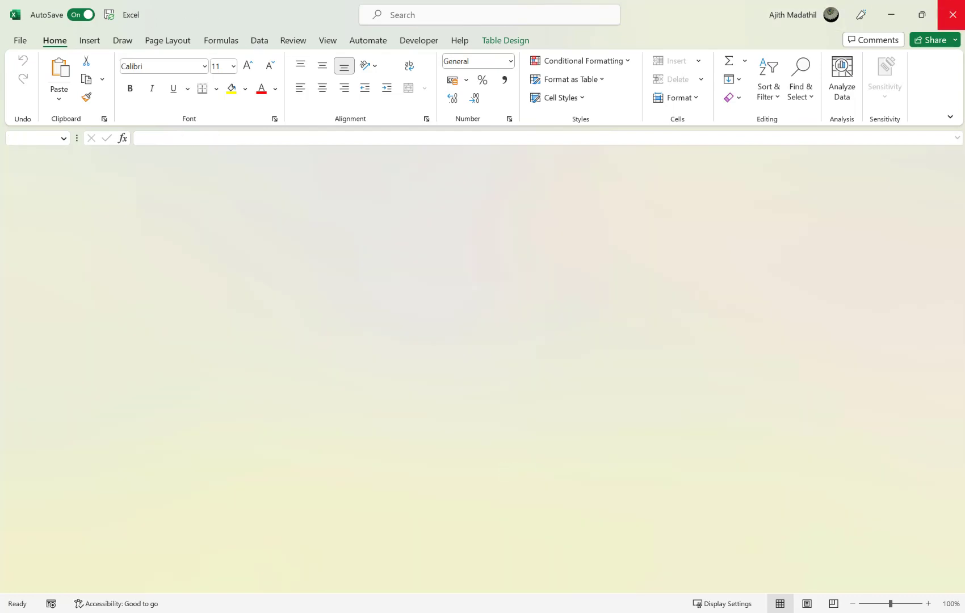
{"action": "left_click", "coordinate": [955, 14]}
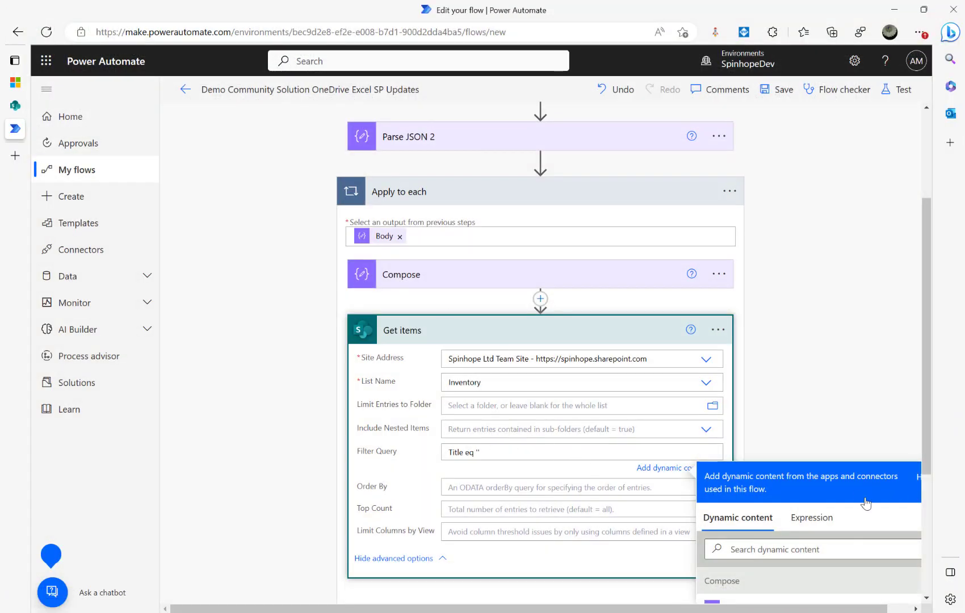
Step: Complete the Get items Filter Query as Title eq '' with the Parse JSON 2 Reference Number(s) value inside the quotes
{"action": "left_click_drag", "start_coordinate": [926, 474], "coordinate": [927, 568]}
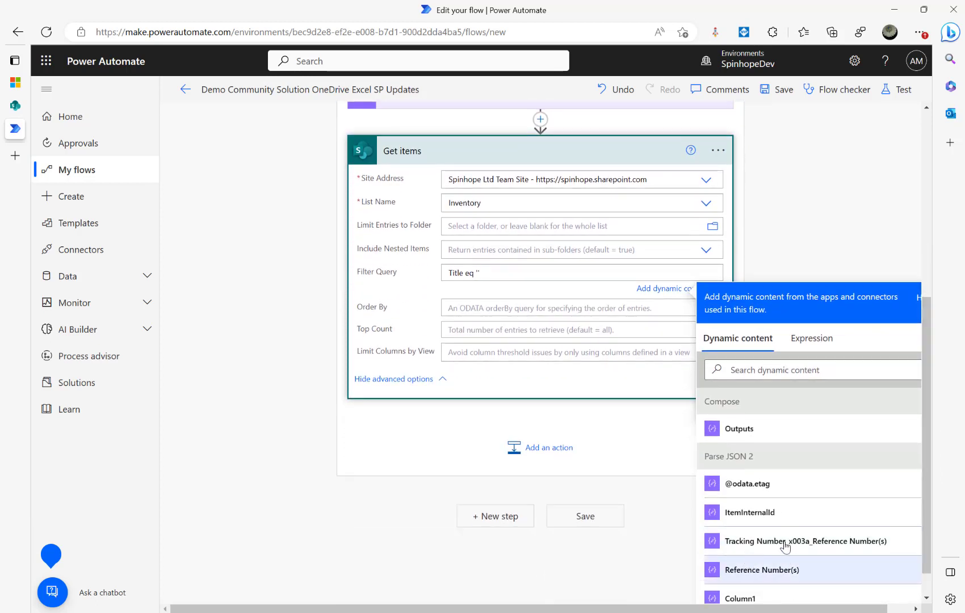
{"action": "left_click", "coordinate": [770, 572]}
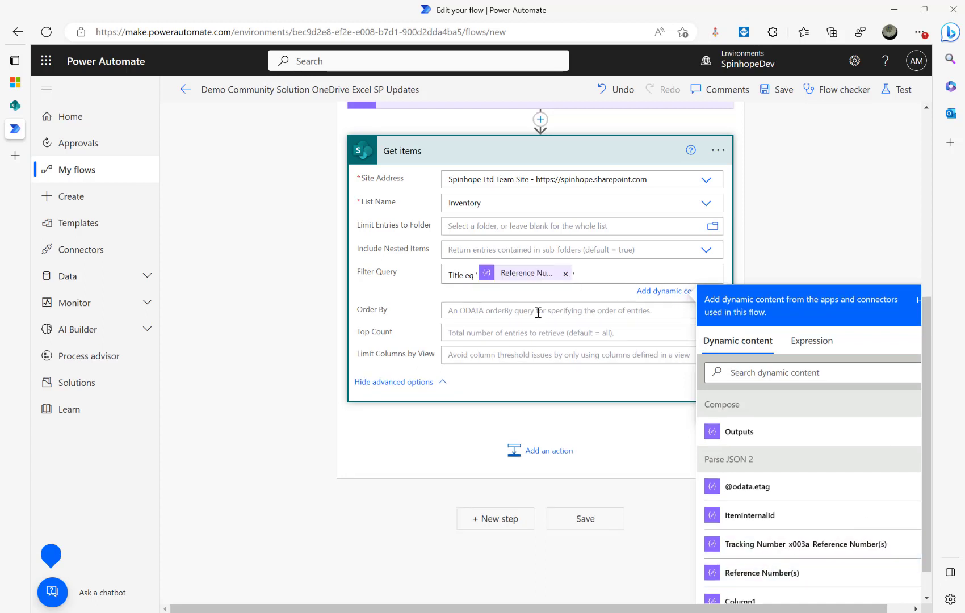
Step: Add a SharePoint Update item action after Get items, using the Spinhope Ltd Team Site and its Inventory list
{"action": "left_click", "coordinate": [539, 452]}
{"action": "type", "text": "update"}
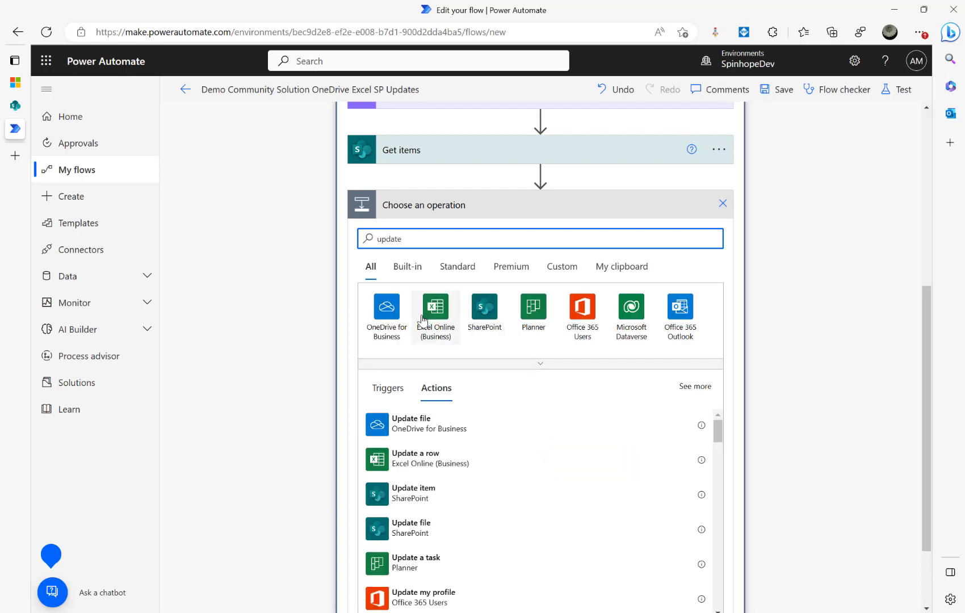
{"action": "left_click", "coordinate": [418, 499]}
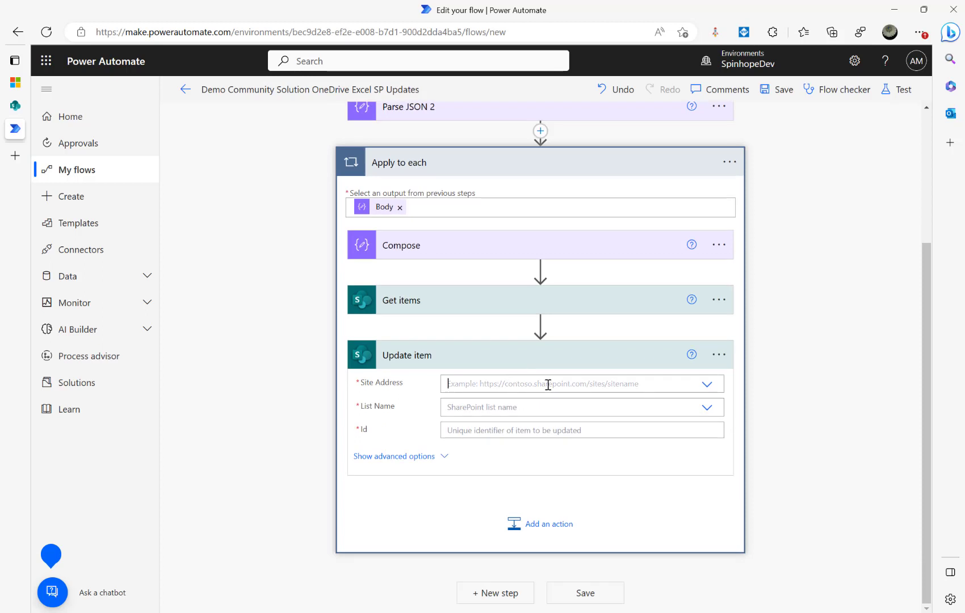
{"action": "left_click", "coordinate": [573, 383]}
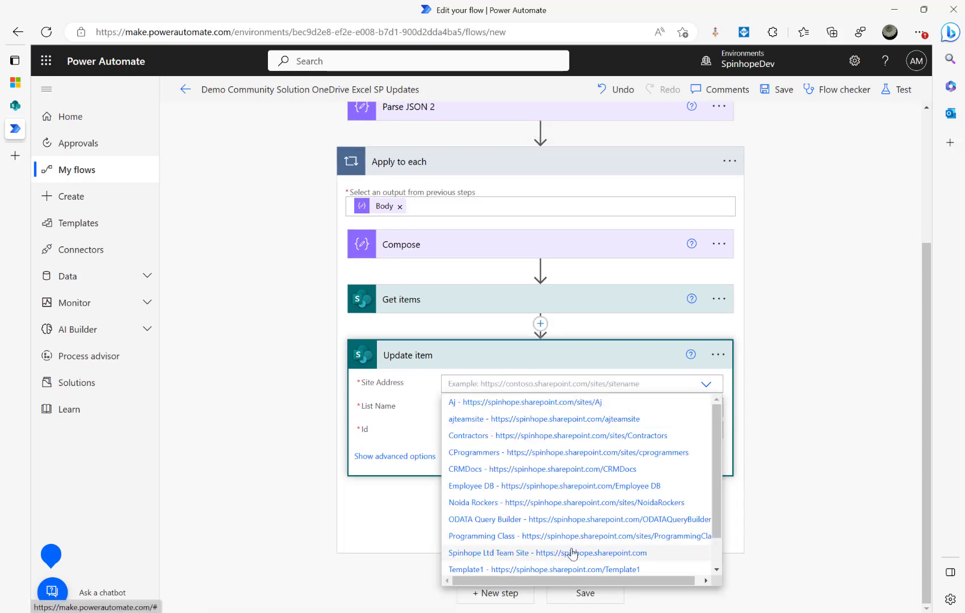
{"action": "left_click", "coordinate": [575, 552]}
{"action": "left_click", "coordinate": [525, 409]}
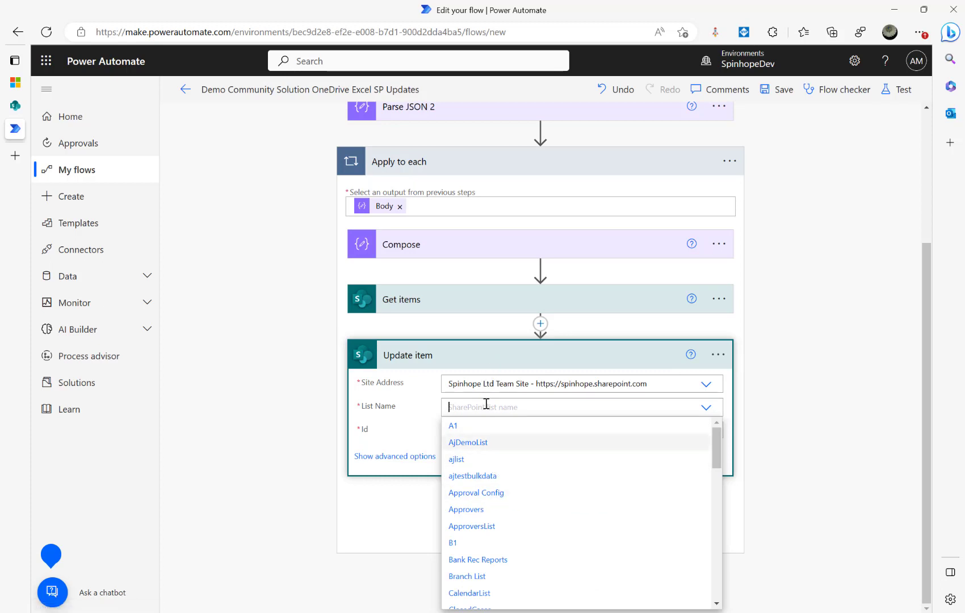
{"action": "type", "text": "inve"}
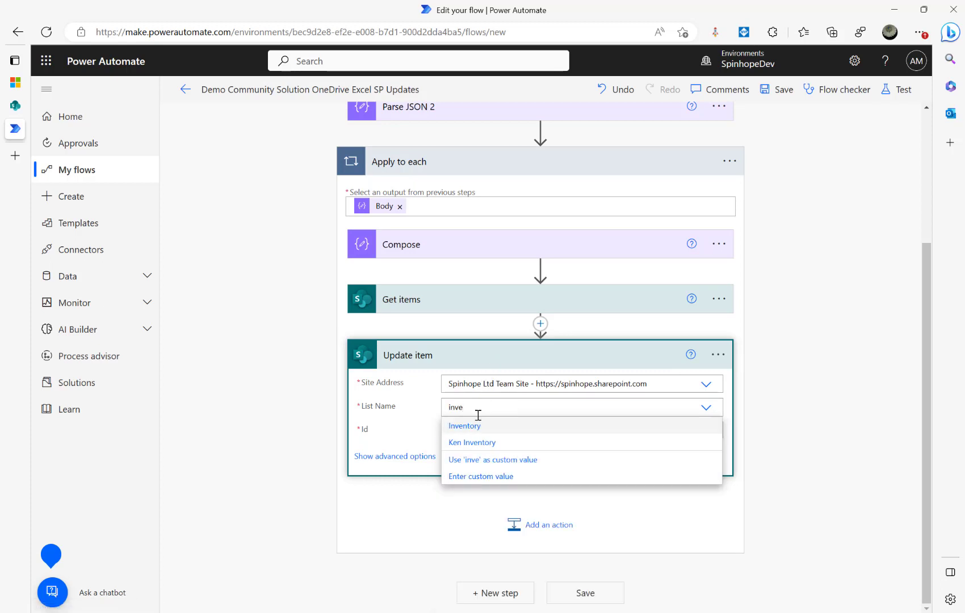
{"action": "left_click", "coordinate": [476, 425]}
Step: Fill the Update item Id and Title fields with the ID and Title values from Get items
{"action": "left_click", "coordinate": [521, 429]}
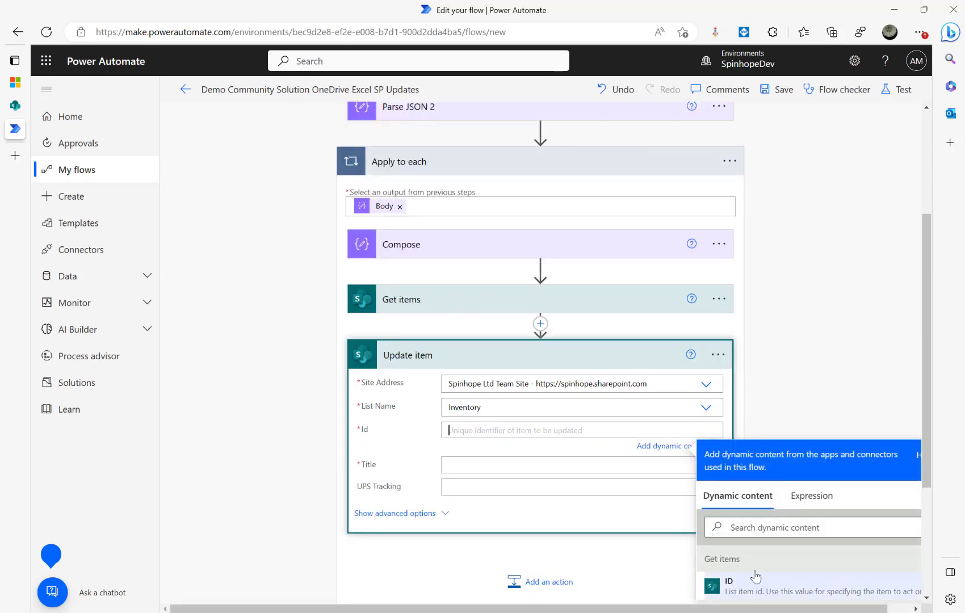
{"action": "scroll", "coordinate": [761, 568], "scroll_direction": "down", "scroll_amount": 3}
{"action": "left_click", "coordinate": [722, 419]}
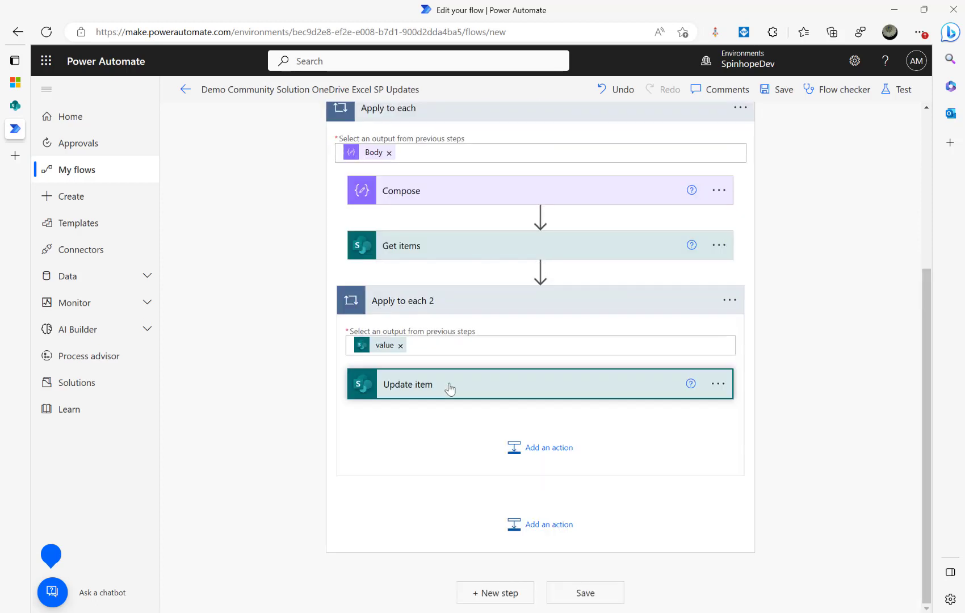
{"action": "left_click", "coordinate": [450, 389]}
{"action": "left_click", "coordinate": [455, 498]}
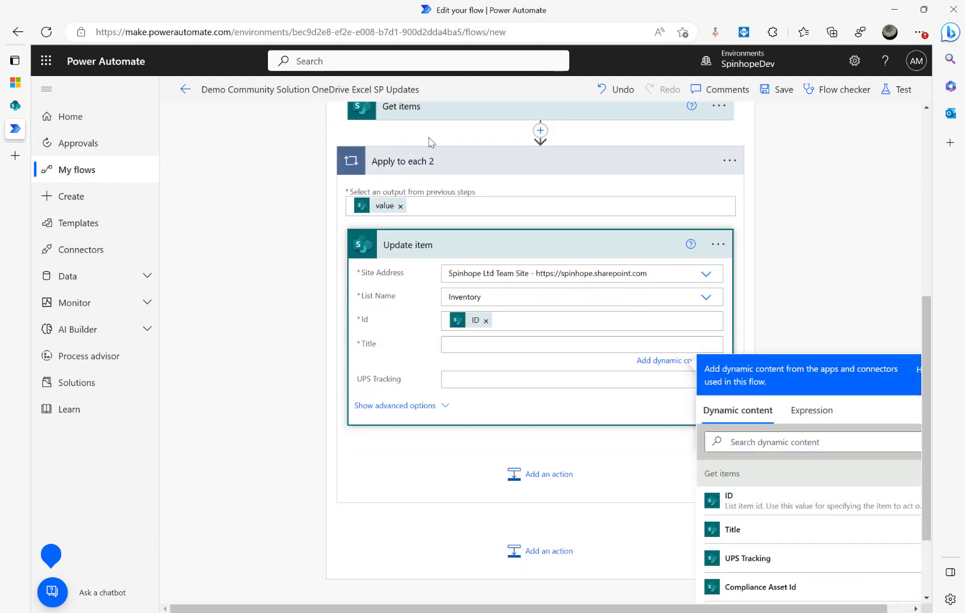
{"action": "left_click", "coordinate": [732, 530]}
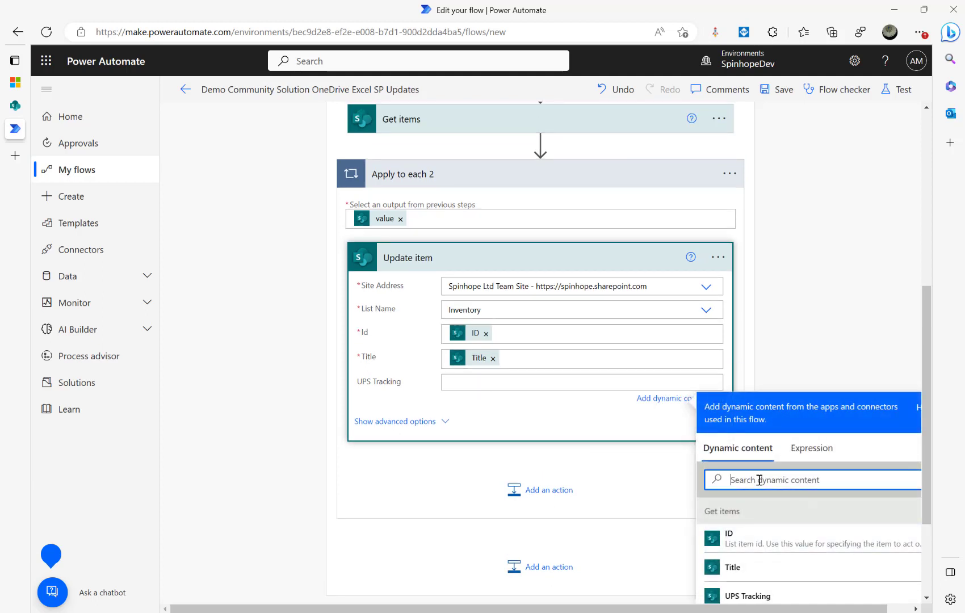
Step: Set UPS Tracking in Update item to the Parse JSON 2 value Tracking Number_x003a_Reference Number(s)
{"action": "scroll", "coordinate": [845, 593], "scroll_direction": "down", "scroll_amount": 5}
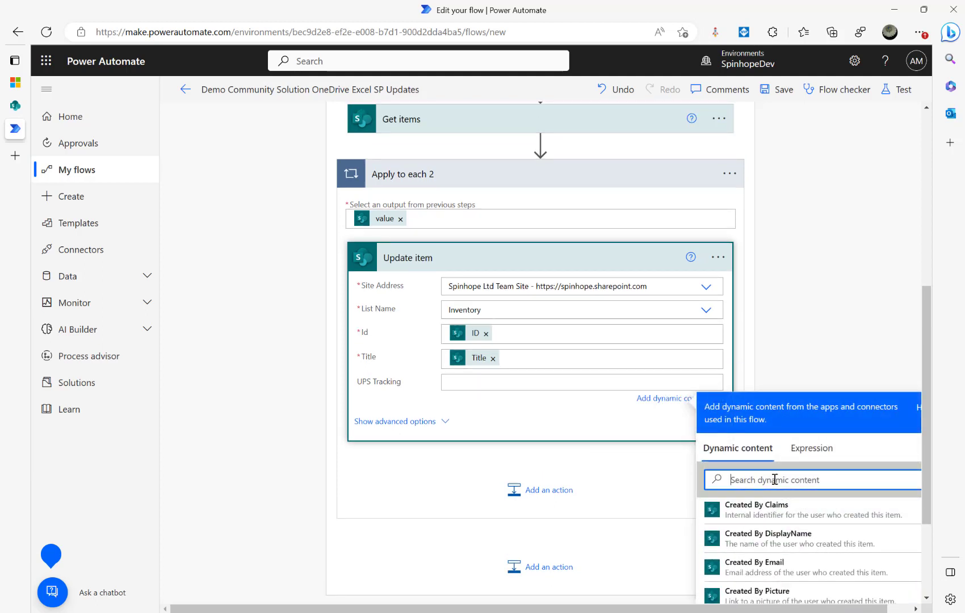
{"action": "type", "text": "trac"}
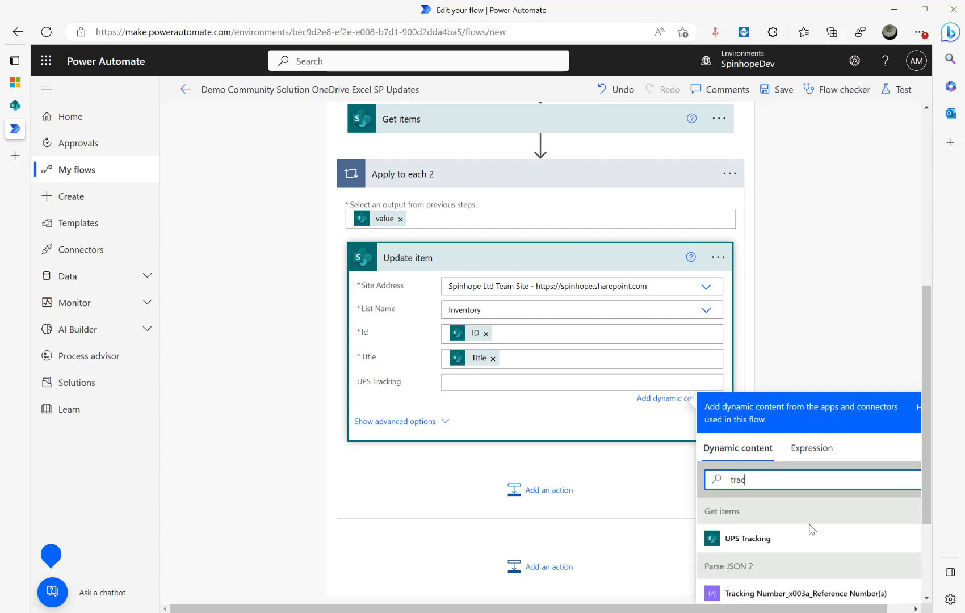
{"action": "scroll", "coordinate": [815, 525], "scroll_direction": "down", "scroll_amount": 2}
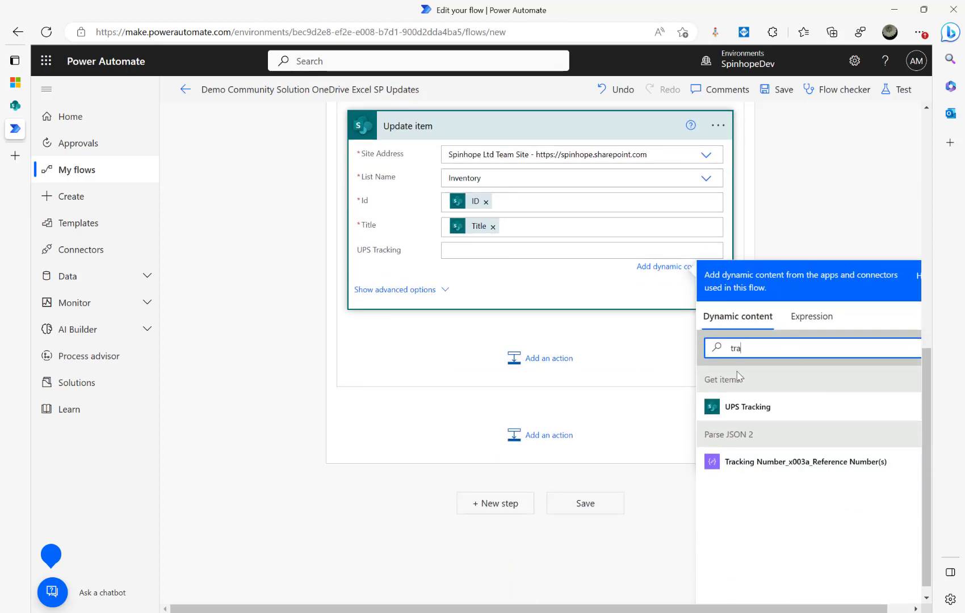
{"action": "left_click", "coordinate": [809, 463]}
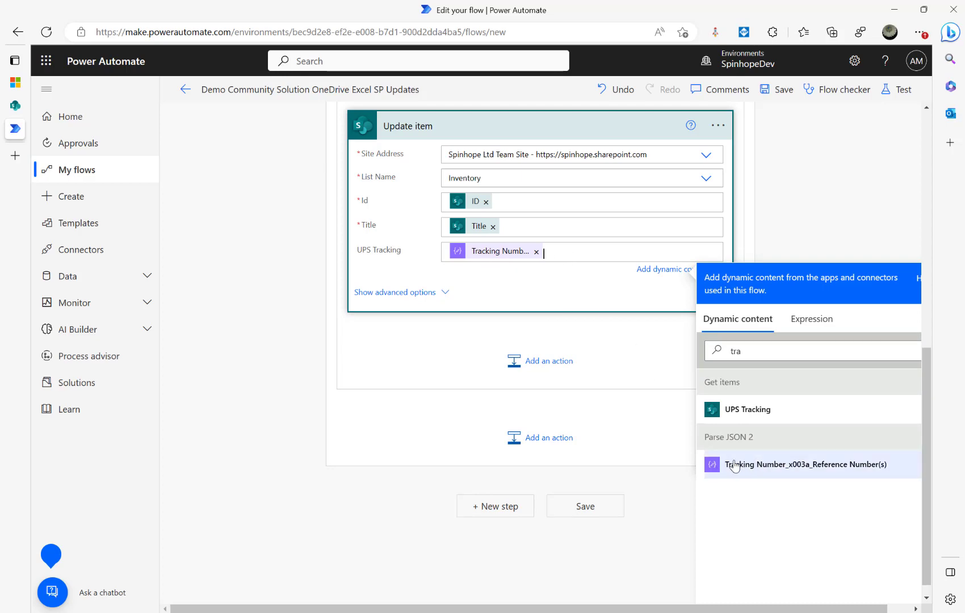
Step: Review the flow's actions, save the flow, and start a manual test run
{"action": "scroll", "coordinate": [732, 467], "scroll_direction": "up", "scroll_amount": 2}
{"action": "scroll", "coordinate": [487, 215], "scroll_direction": "up", "scroll_amount": 6}
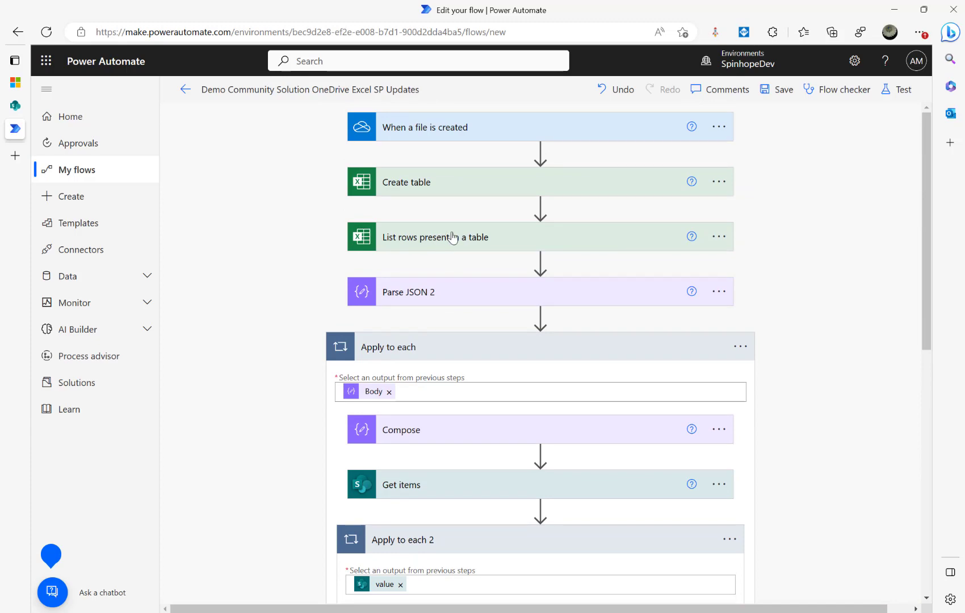
{"action": "scroll", "coordinate": [534, 397], "scroll_direction": "down", "scroll_amount": 5}
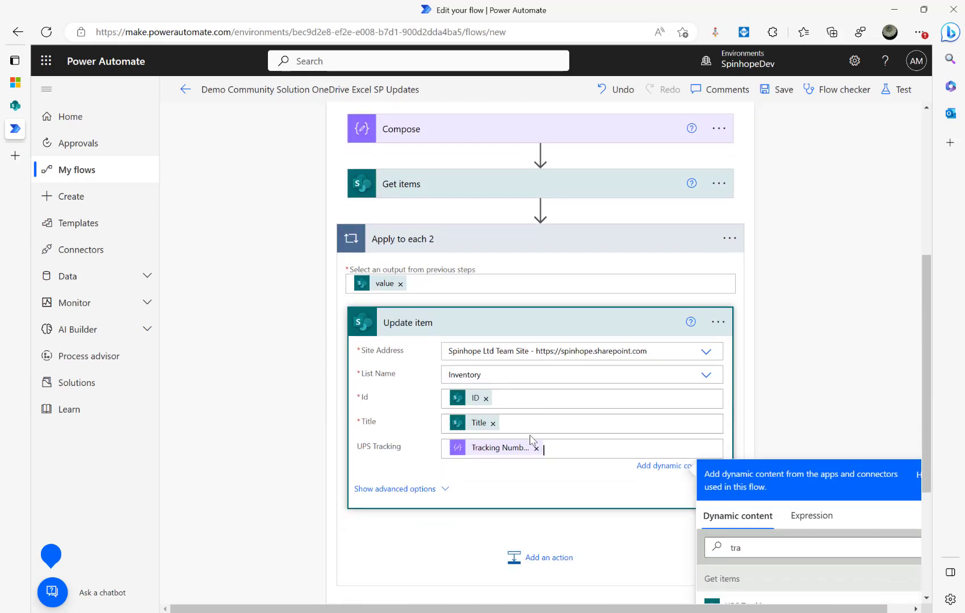
{"action": "left_click", "coordinate": [766, 91]}
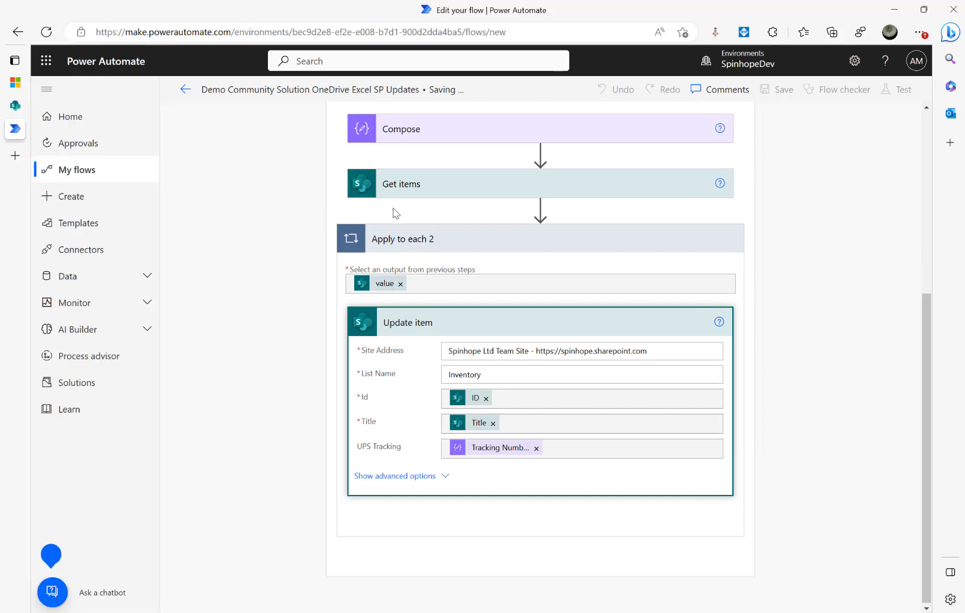
{"action": "scroll", "coordinate": [342, 269], "scroll_direction": "up", "scroll_amount": 5}
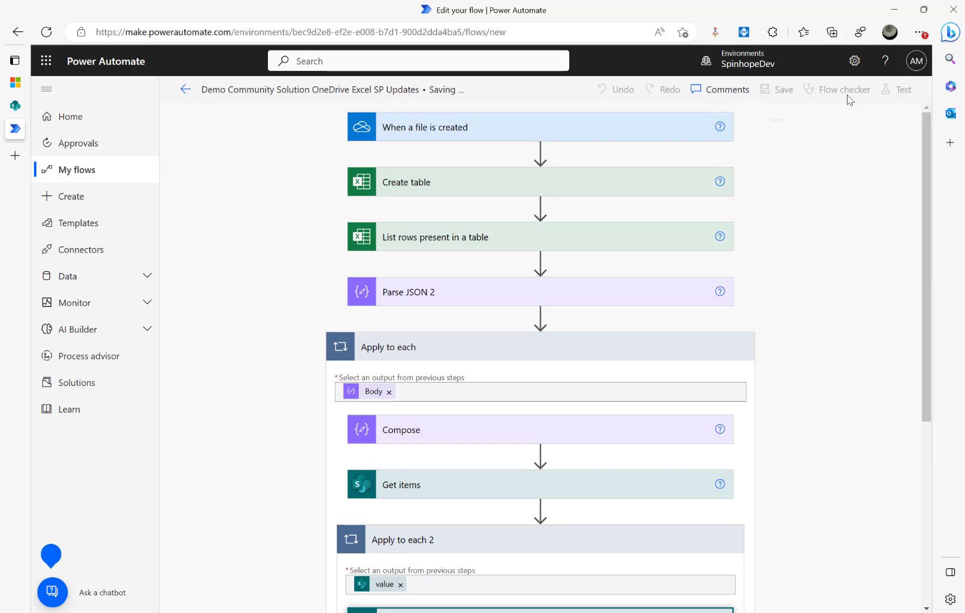
{"action": "left_click", "coordinate": [893, 91]}
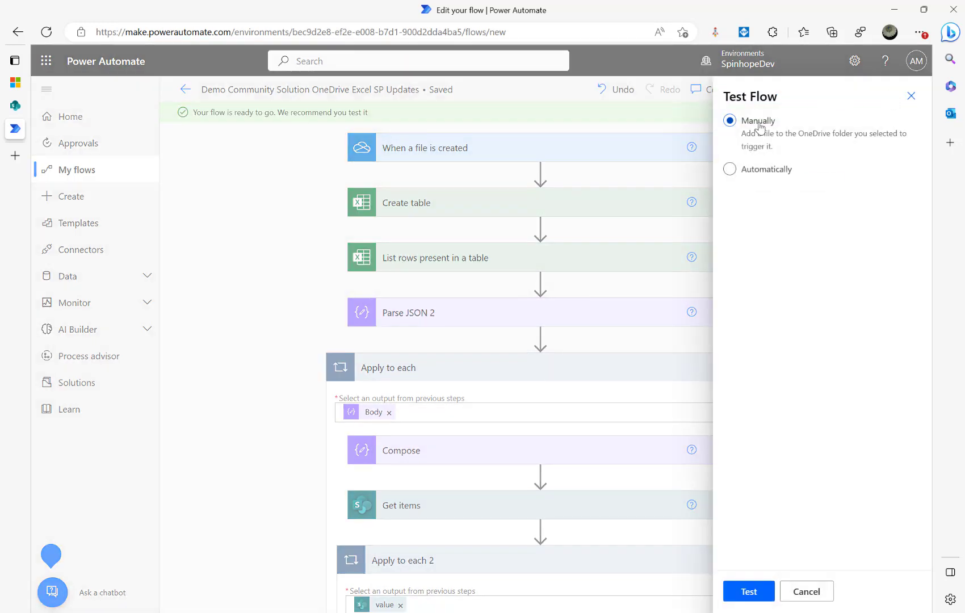
{"action": "left_click", "coordinate": [748, 592]}
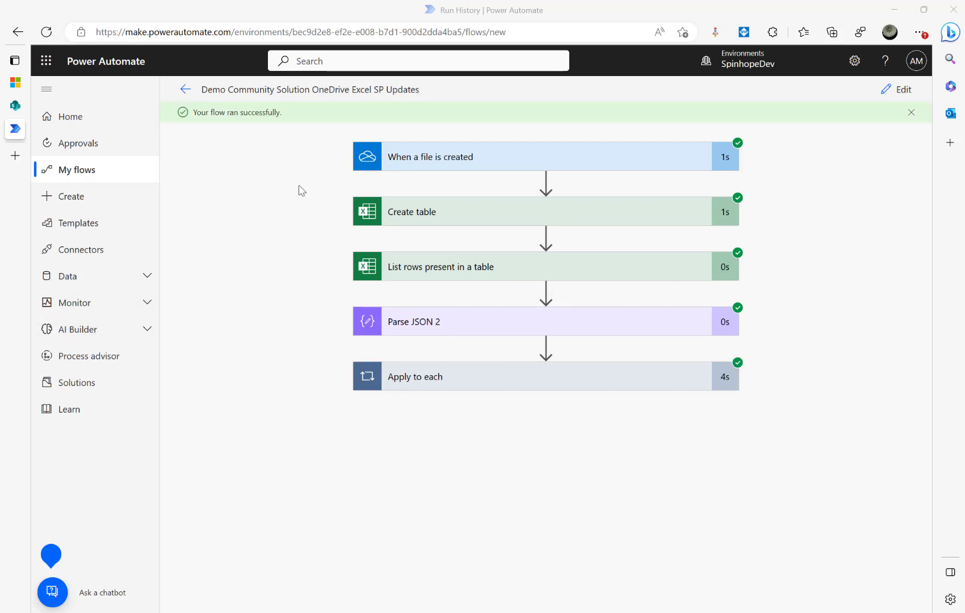
Step: Examine the test run's When a file is created details and the row values output by List rows present in a table
{"action": "left_click", "coordinate": [457, 162]}
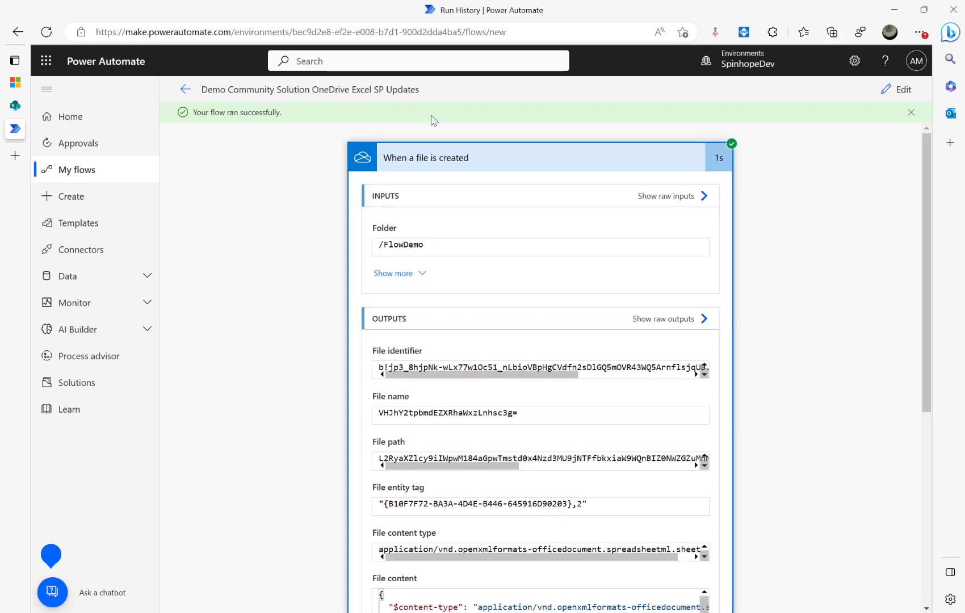
{"action": "left_click", "coordinate": [396, 163]}
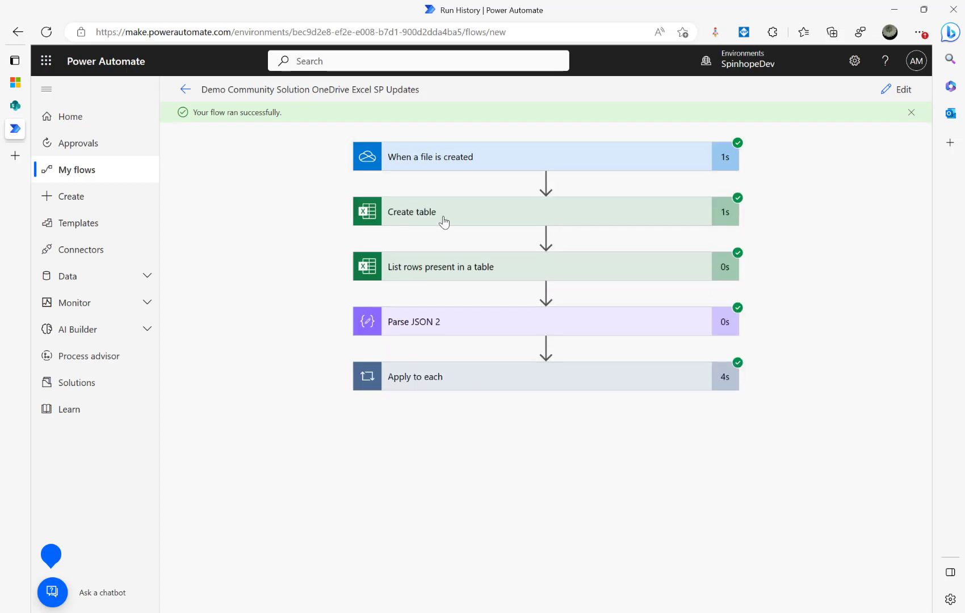
{"action": "left_click", "coordinate": [444, 222]}
{"action": "left_click", "coordinate": [444, 222]}
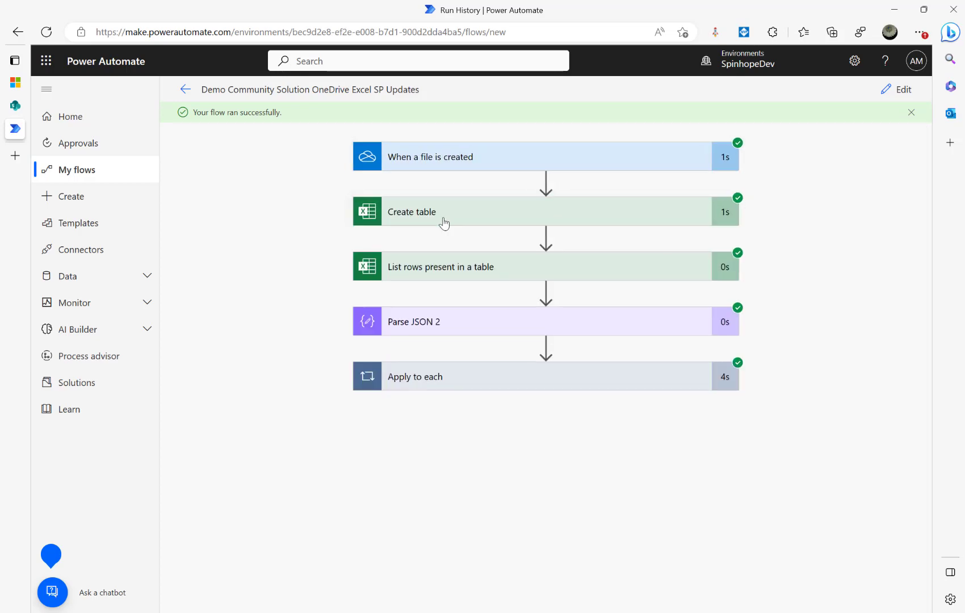
{"action": "left_click", "coordinate": [436, 268]}
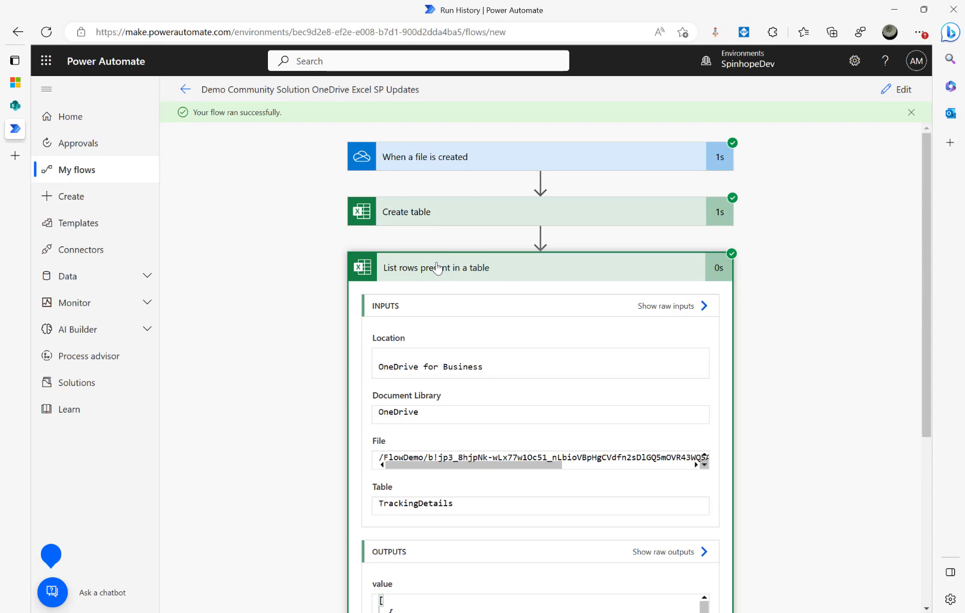
{"action": "scroll", "coordinate": [436, 268], "scroll_direction": "down", "scroll_amount": 3}
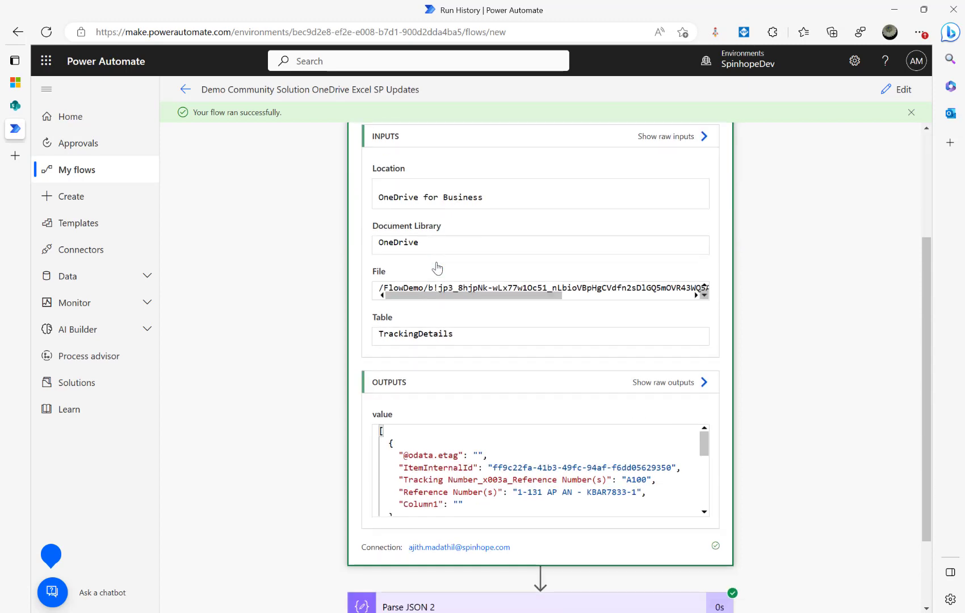
{"action": "scroll", "coordinate": [472, 452], "scroll_direction": "down", "scroll_amount": 1}
{"action": "scroll", "coordinate": [258, 448], "scroll_direction": "down", "scroll_amount": 2}
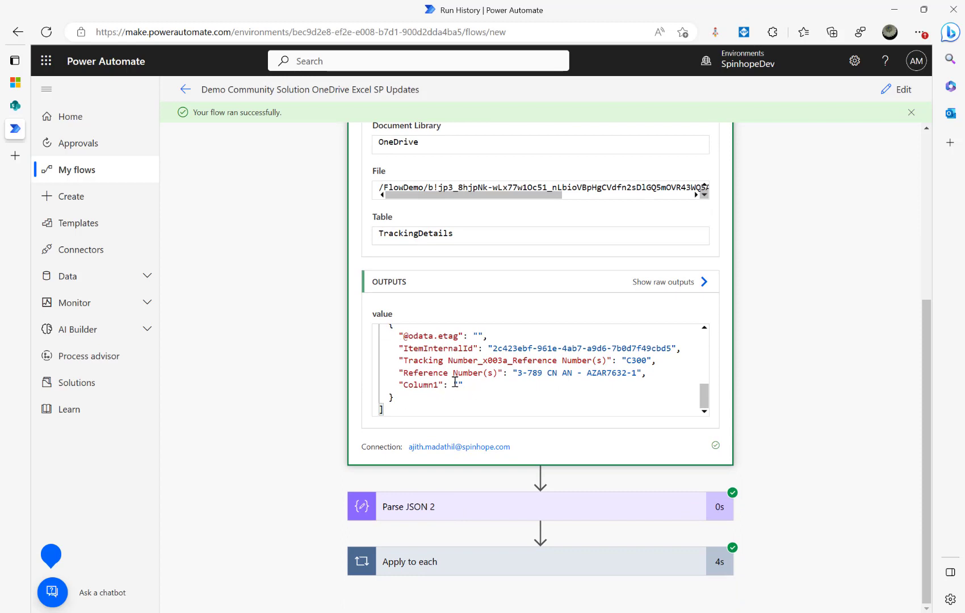
{"action": "scroll", "coordinate": [455, 382], "scroll_direction": "up", "scroll_amount": 8}
{"action": "left_click_drag", "start_coordinate": [453, 368], "coordinate": [466, 369]}
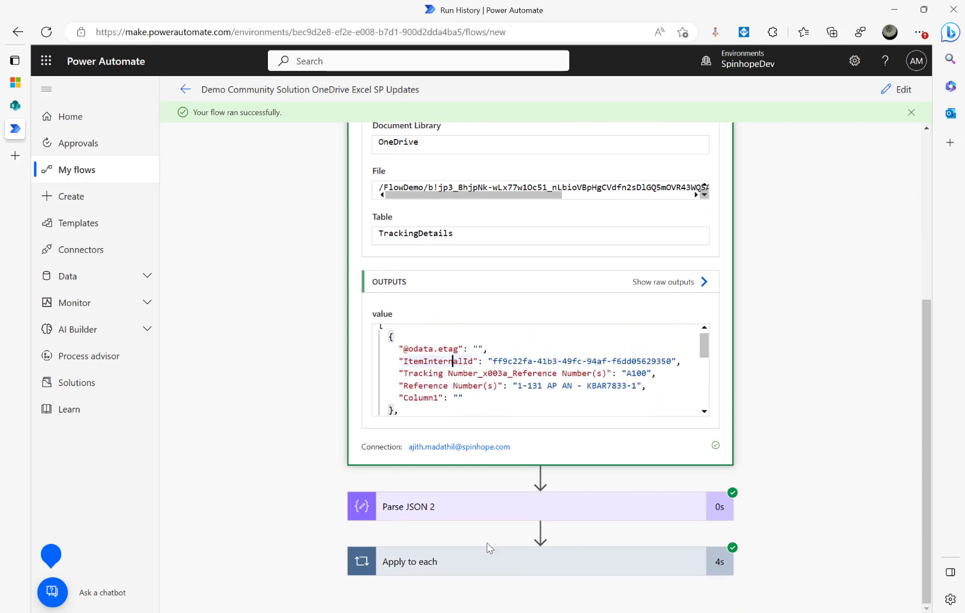
Step: Inspect the full Get items inputs, including the Filter Query, in the first Apply to each iteration
{"action": "left_click", "coordinate": [472, 559]}
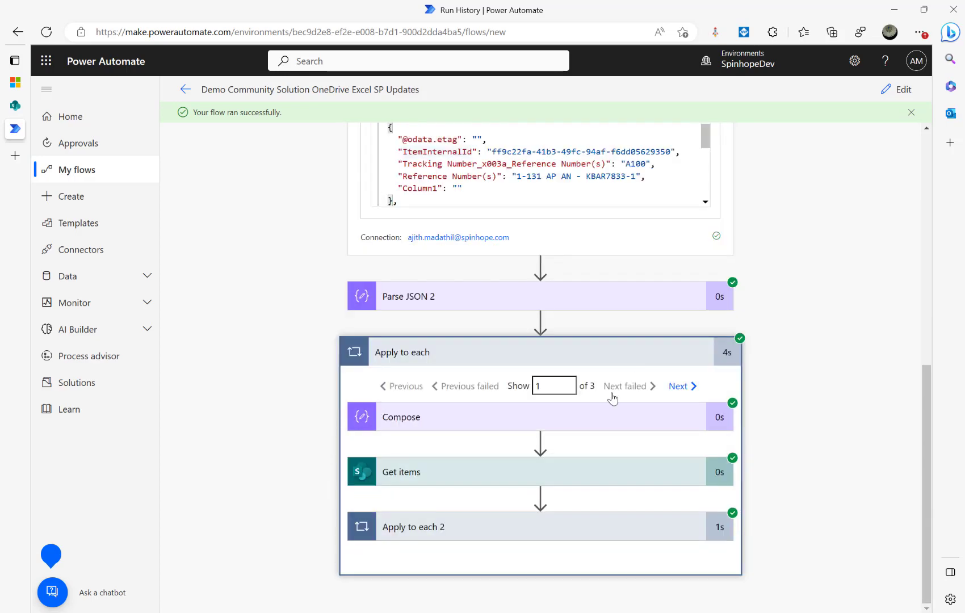
{"action": "left_click", "coordinate": [458, 476]}
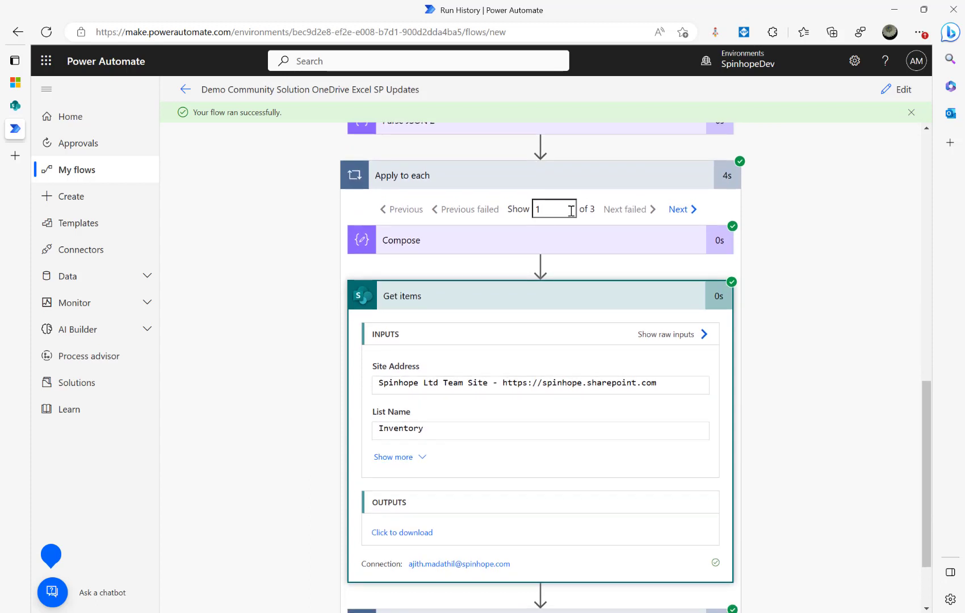
{"action": "left_click", "coordinate": [404, 458]}
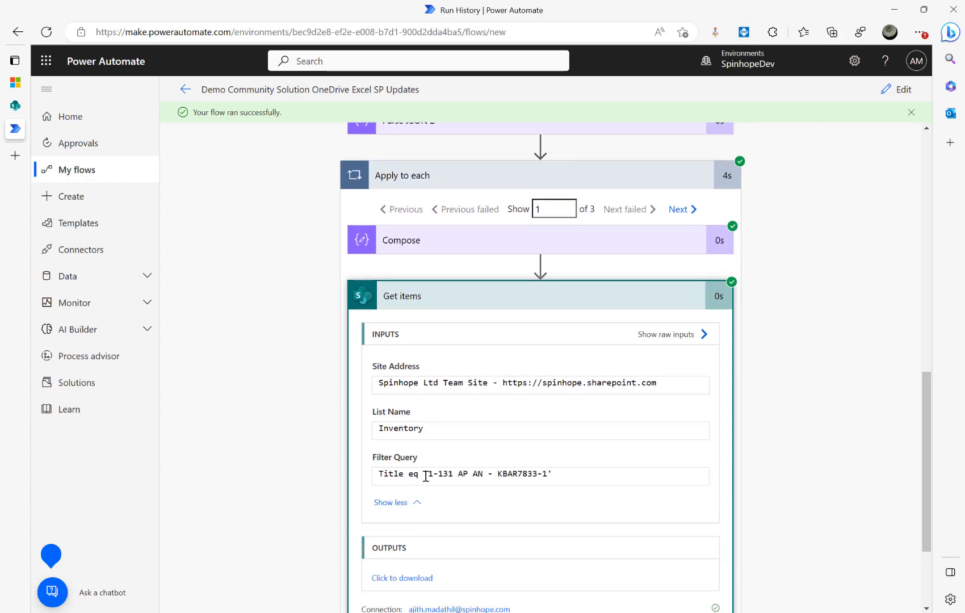
Step: Examine the first Apply to each iteration's Filter Query value and expand the Update item details inside Apply to each 2
{"action": "left_click_drag", "start_coordinate": [426, 476], "coordinate": [624, 473]}
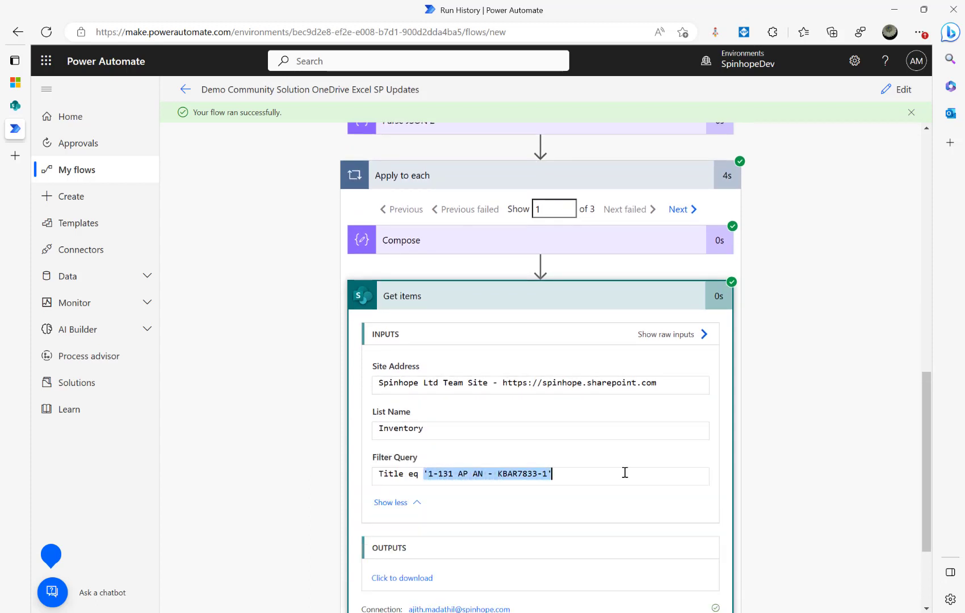
{"action": "scroll", "coordinate": [519, 534], "scroll_direction": "down", "scroll_amount": 3}
{"action": "left_click", "coordinate": [494, 528]}
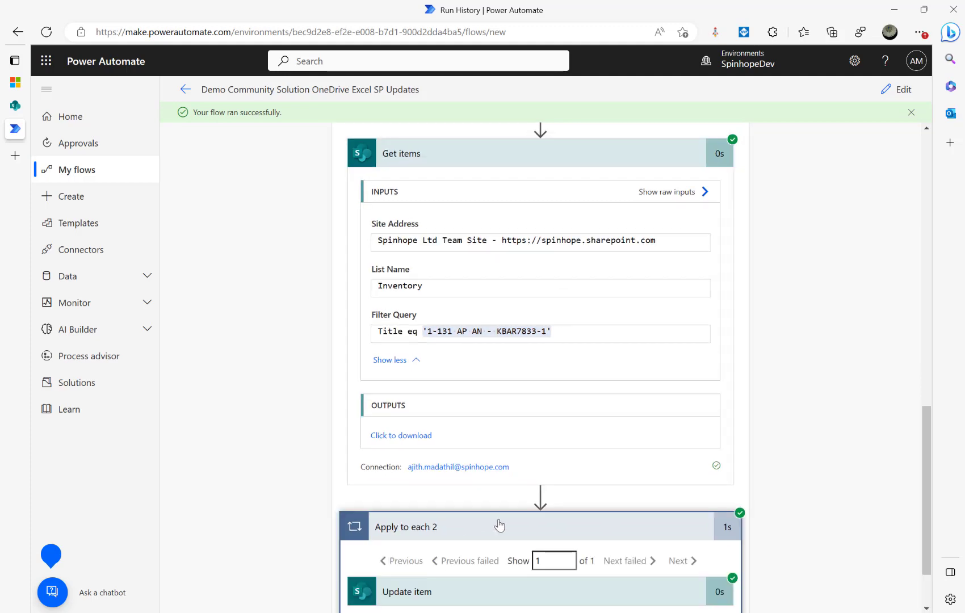
{"action": "scroll", "coordinate": [493, 520], "scroll_direction": "down", "scroll_amount": 2}
{"action": "left_click", "coordinate": [486, 512]}
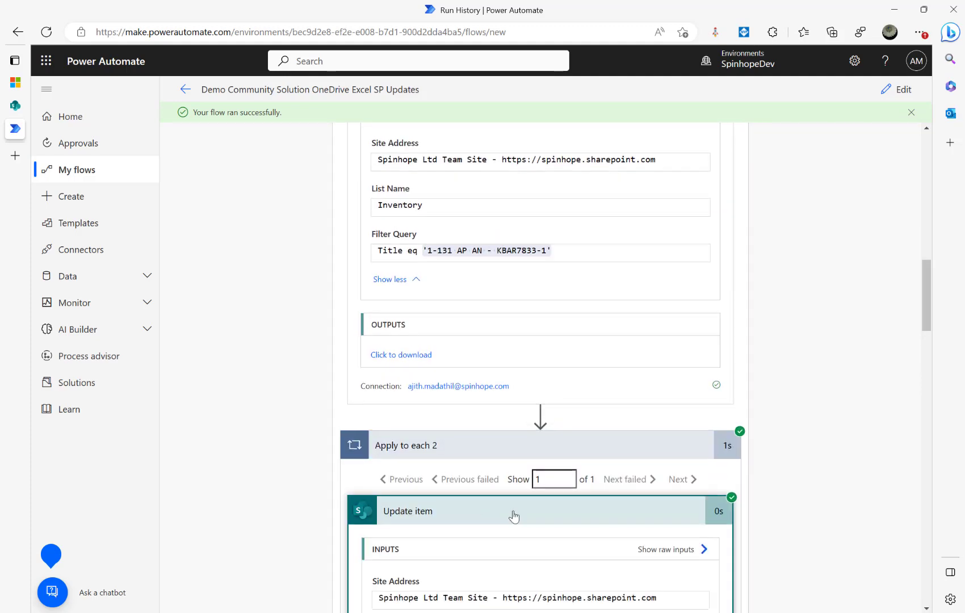
{"action": "scroll", "coordinate": [514, 513], "scroll_direction": "up", "scroll_amount": 10}
{"action": "scroll", "coordinate": [655, 498], "scroll_direction": "down", "scroll_amount": 12}
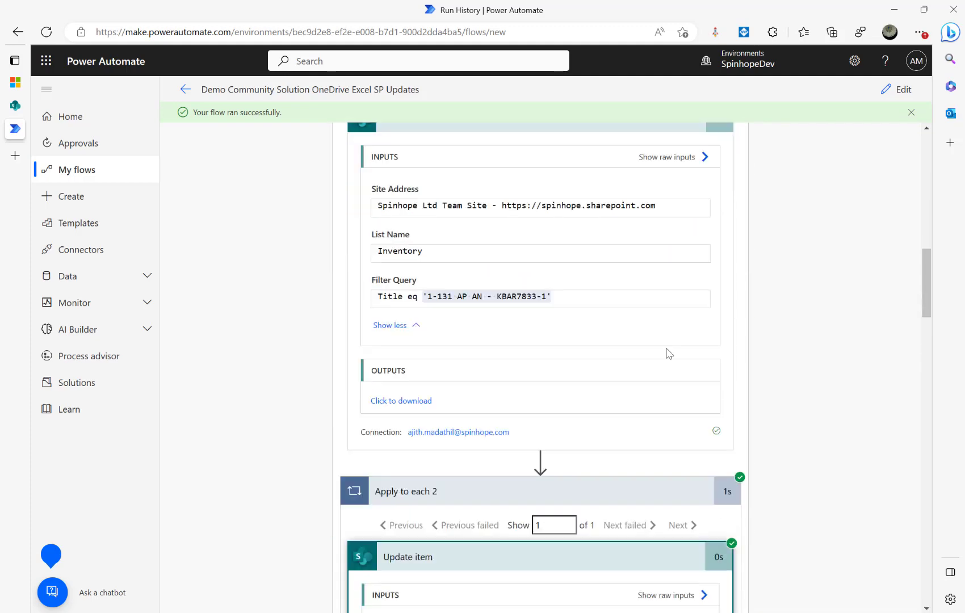
Step: Show the second Apply to each iteration and examine its Get items Filter Query and Update item inputs
{"action": "scroll", "coordinate": [657, 326], "scroll_direction": "up", "scroll_amount": 5}
{"action": "scroll", "coordinate": [665, 321], "scroll_direction": "up", "scroll_amount": 3}
{"action": "left_click", "coordinate": [681, 318]}
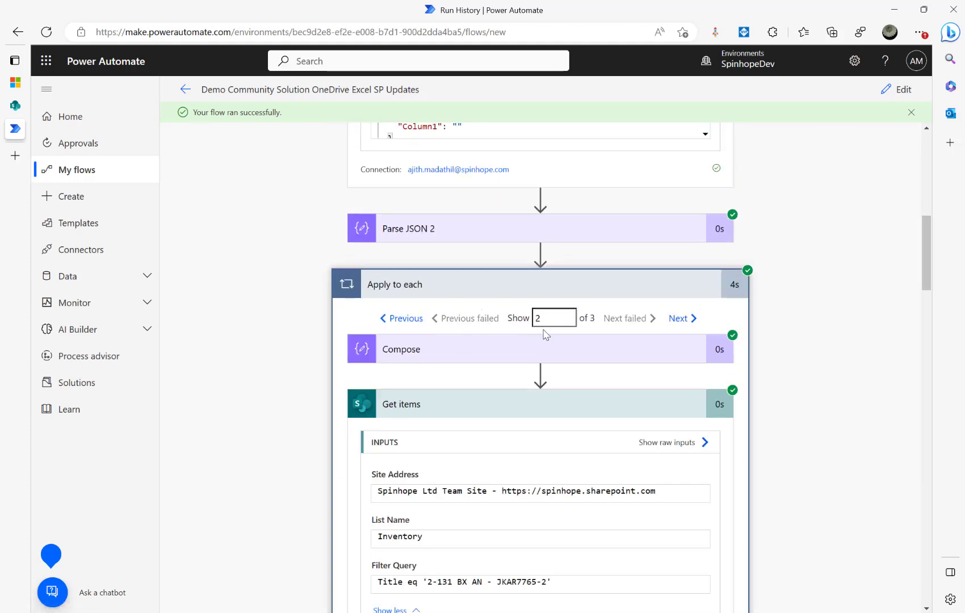
{"action": "scroll", "coordinate": [431, 376], "scroll_direction": "down", "scroll_amount": 1}
{"action": "scroll", "coordinate": [430, 382], "scroll_direction": "down", "scroll_amount": 3}
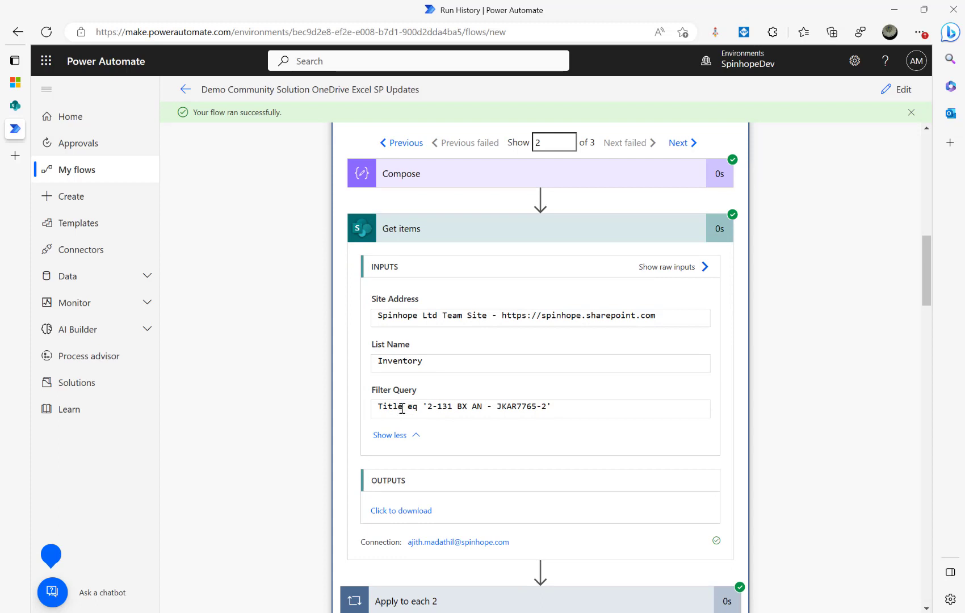
{"action": "left_click_drag", "start_coordinate": [427, 407], "coordinate": [686, 412]}
{"action": "scroll", "coordinate": [661, 428], "scroll_direction": "down", "scroll_amount": 5}
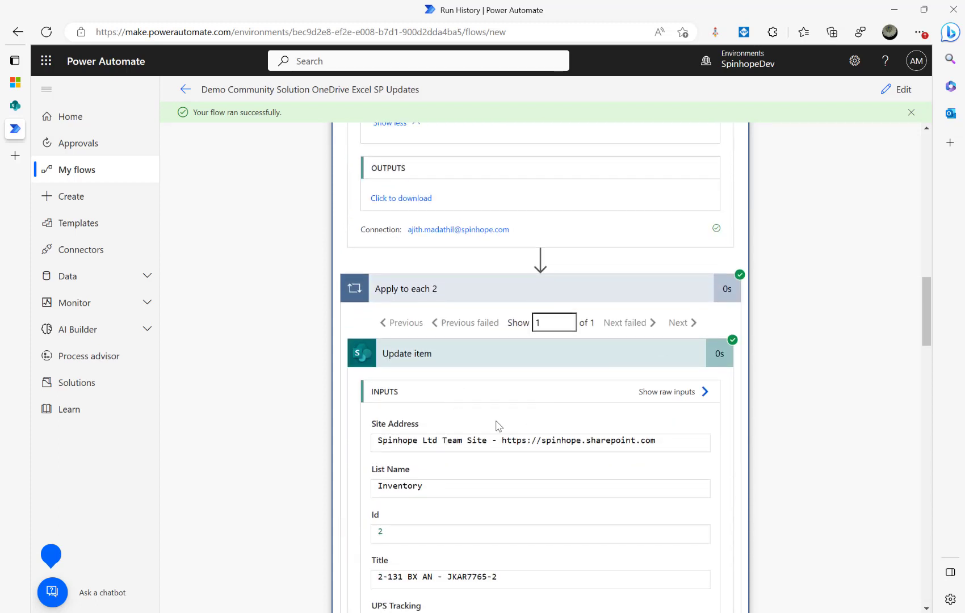
Step: Show the third Apply to each iteration and examine its Filter Query and the Update item inputs and outputs
{"action": "scroll", "coordinate": [498, 425], "scroll_direction": "up", "scroll_amount": 8}
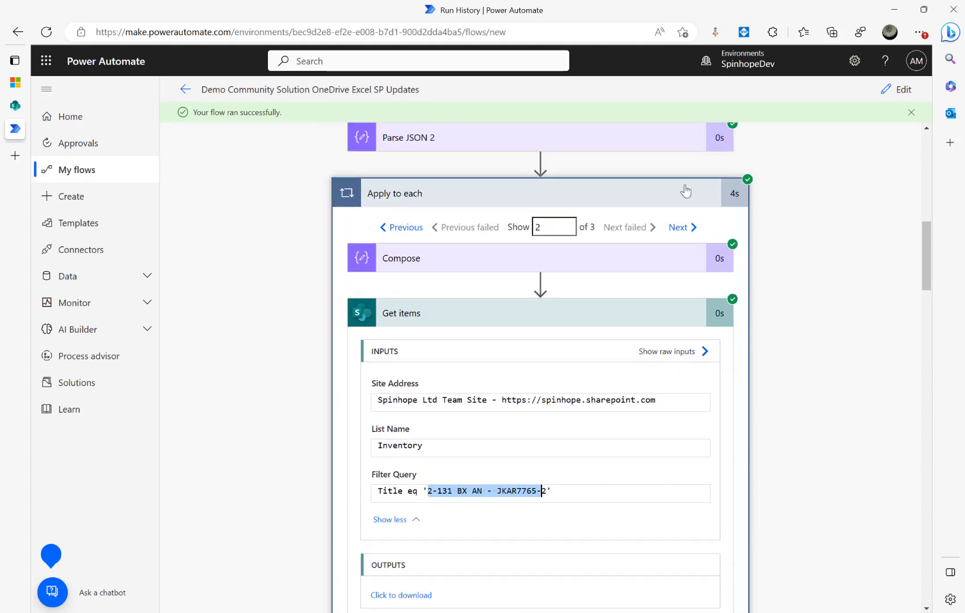
{"action": "left_click", "coordinate": [681, 233]}
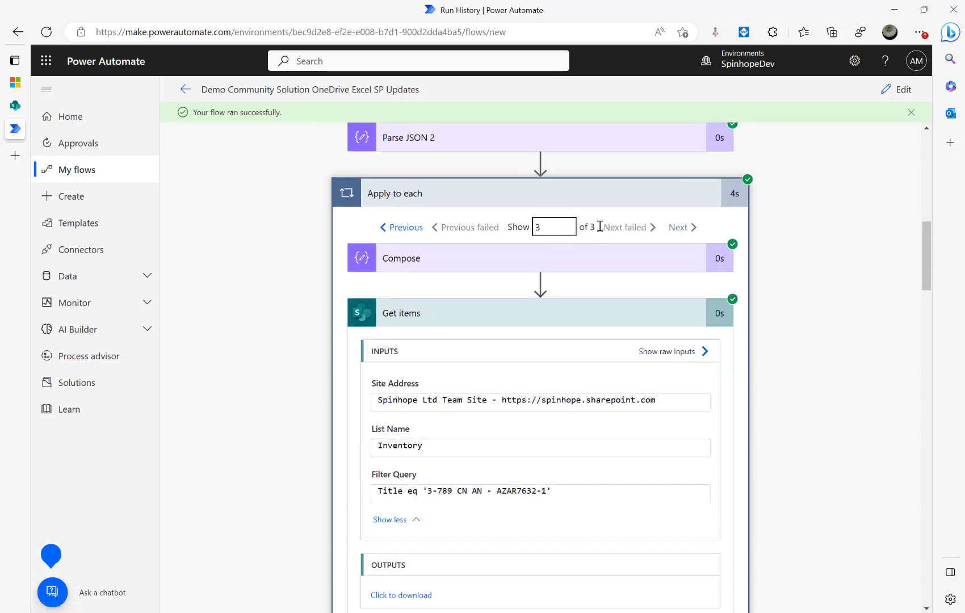
{"action": "scroll", "coordinate": [521, 408], "scroll_direction": "down", "scroll_amount": 1}
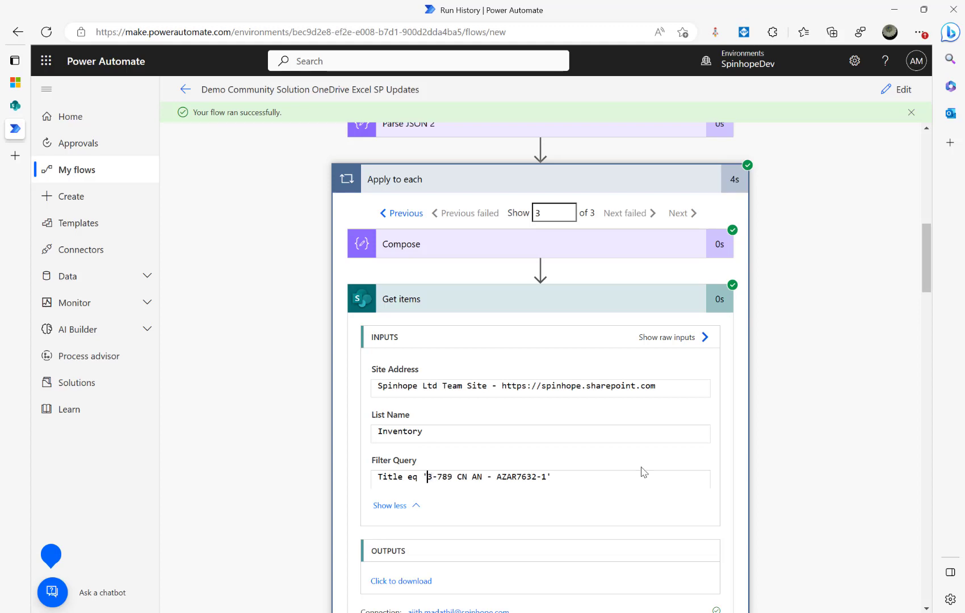
{"action": "scroll", "coordinate": [643, 473], "scroll_direction": "down", "scroll_amount": 12}
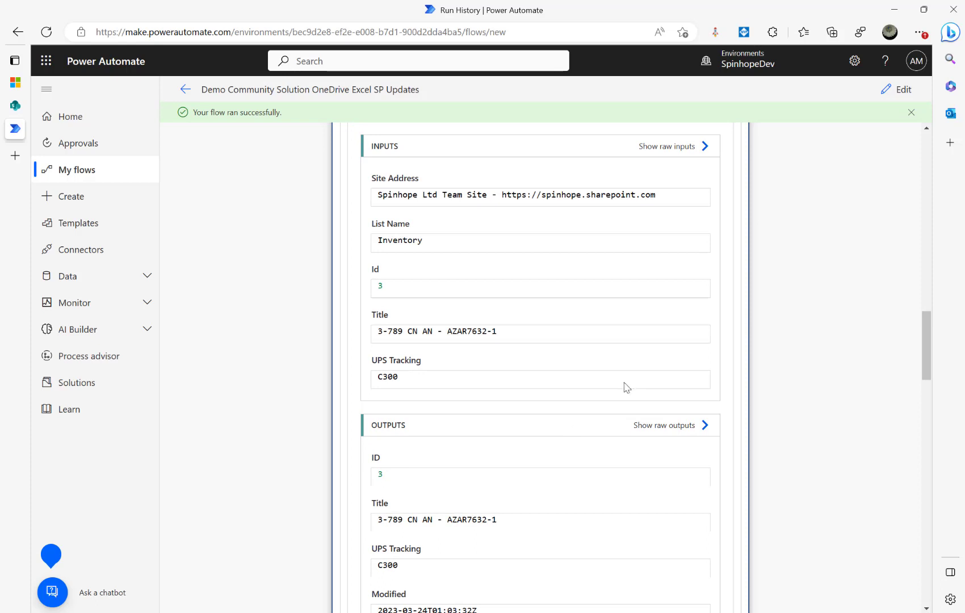
Step: Switch to the SharePoint Inventory list and compare its UPS Tracking values with the rows in TrackingDetails.xlsx
{"action": "mouse_move", "coordinate": [16, 110]}
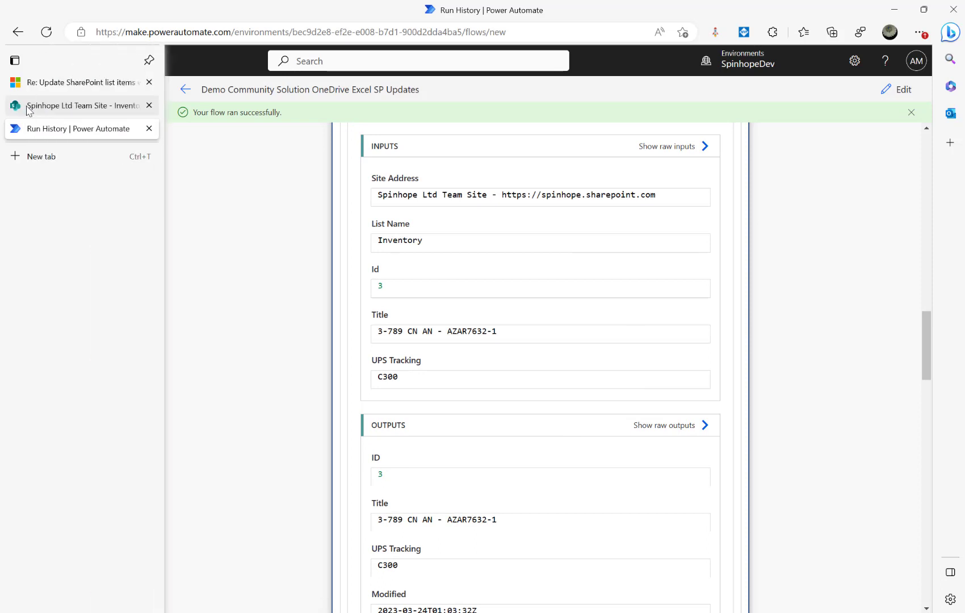
{"action": "left_click", "coordinate": [29, 107]}
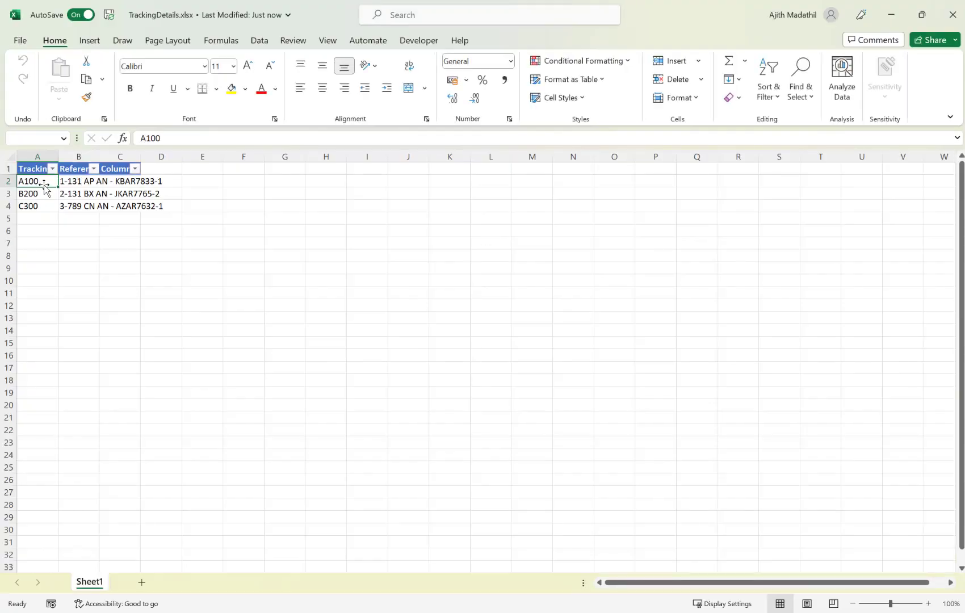
{"action": "double_click", "coordinate": [657, 14]}
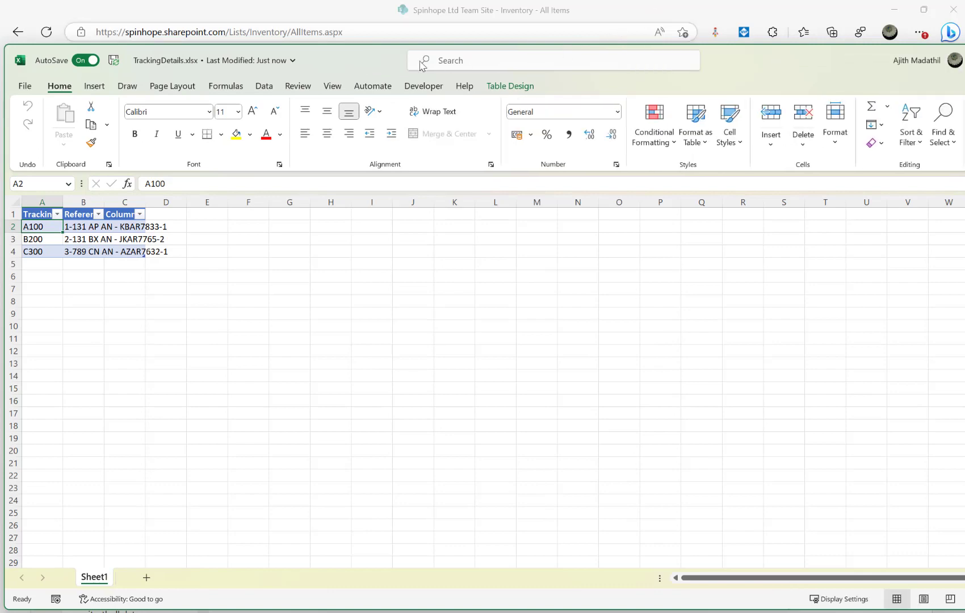
{"action": "left_click_drag", "start_coordinate": [693, 70], "coordinate": [838, 131]}
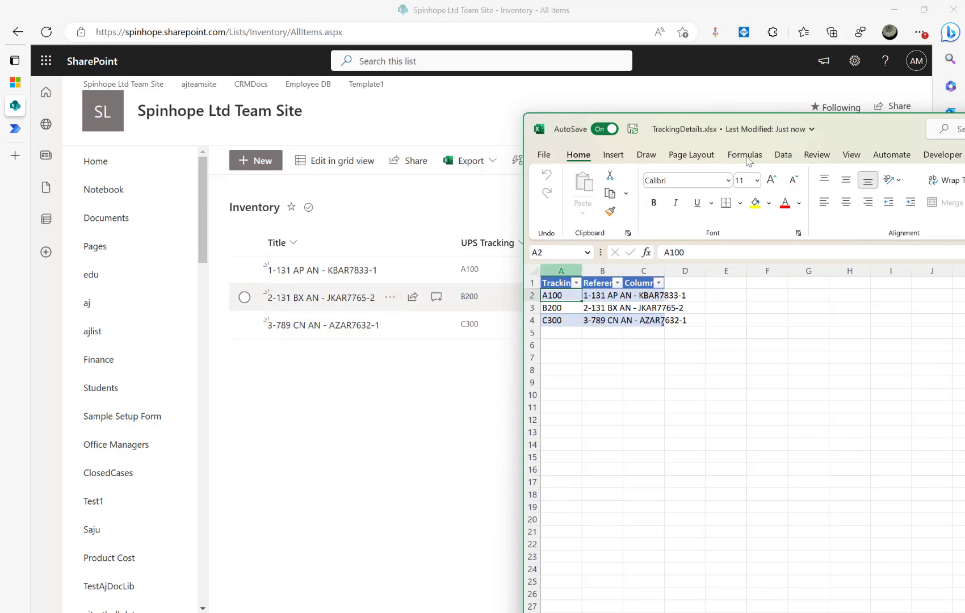
{"action": "key", "text": "alt+Tab"}
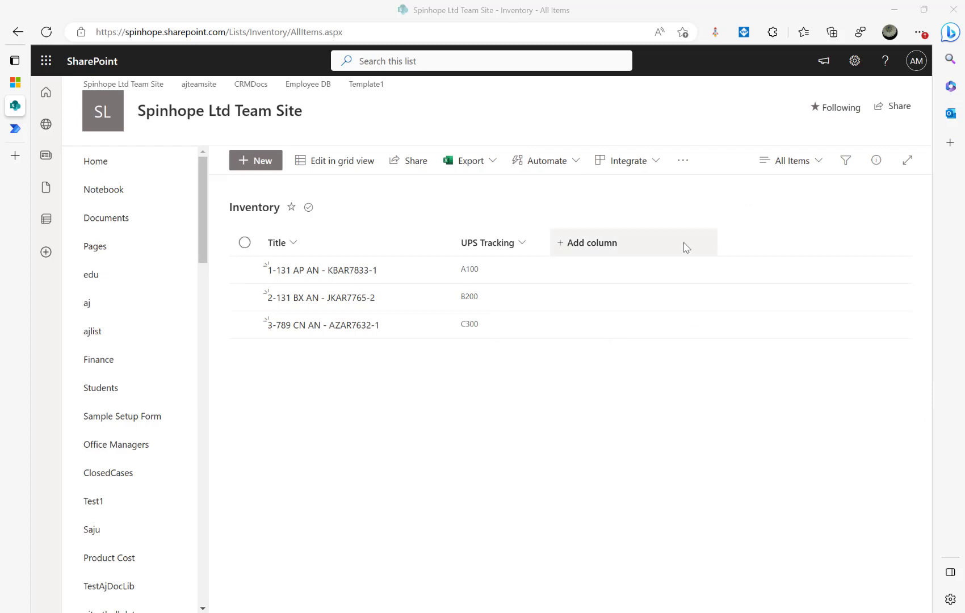
Step: Return to Power Automate, open the flow for editing, and review the Get items Filter Query and Update item fields
{"action": "mouse_move", "coordinate": [2, 120]}
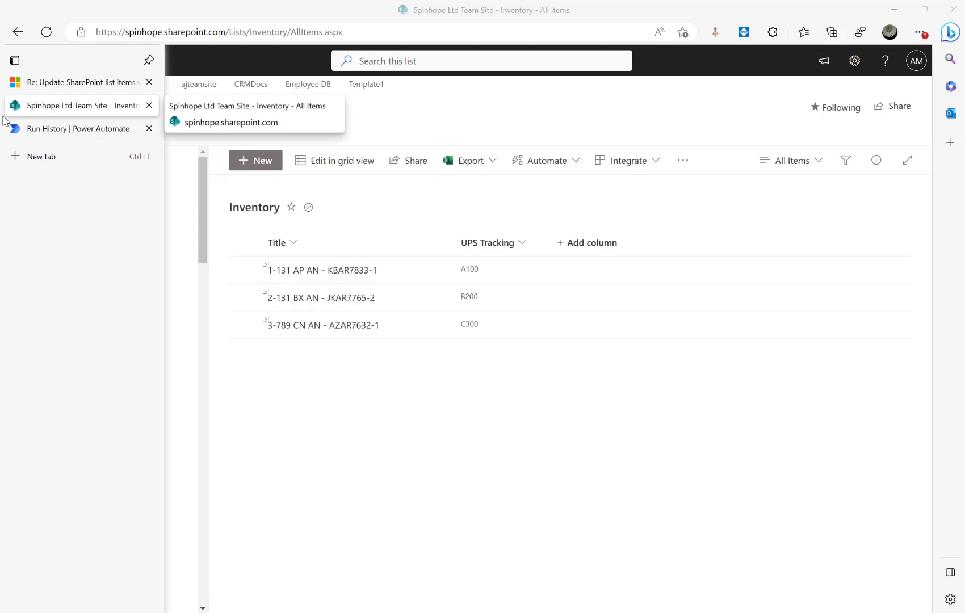
{"action": "left_click", "coordinate": [35, 130]}
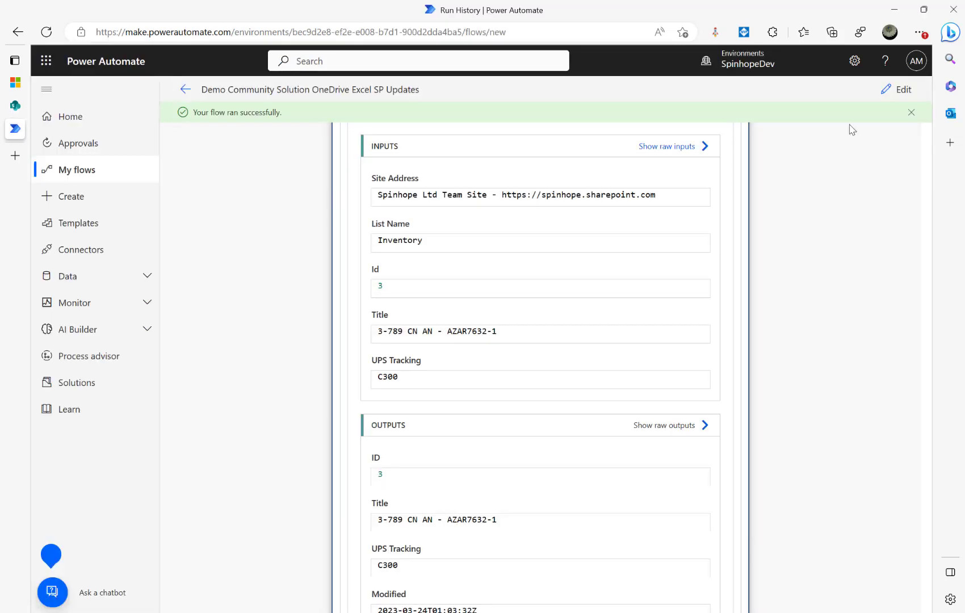
{"action": "left_click", "coordinate": [904, 90]}
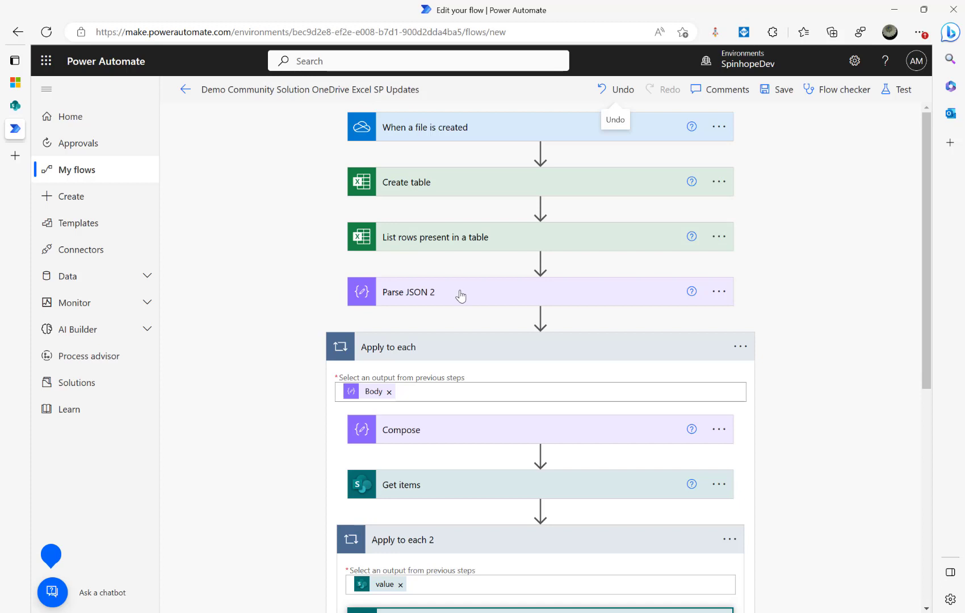
{"action": "scroll", "coordinate": [491, 358], "scroll_direction": "down", "scroll_amount": 3}
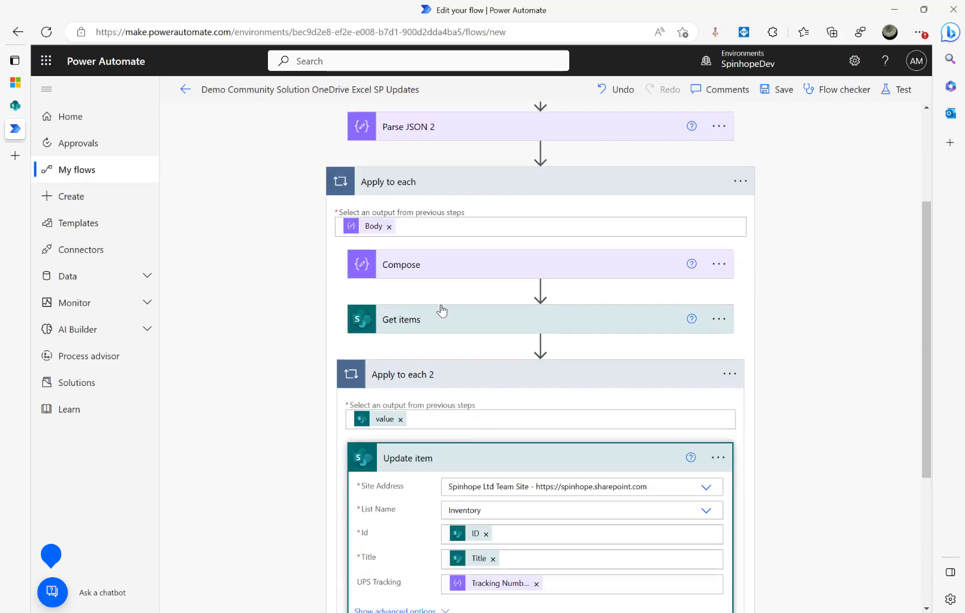
{"action": "left_click", "coordinate": [420, 321]}
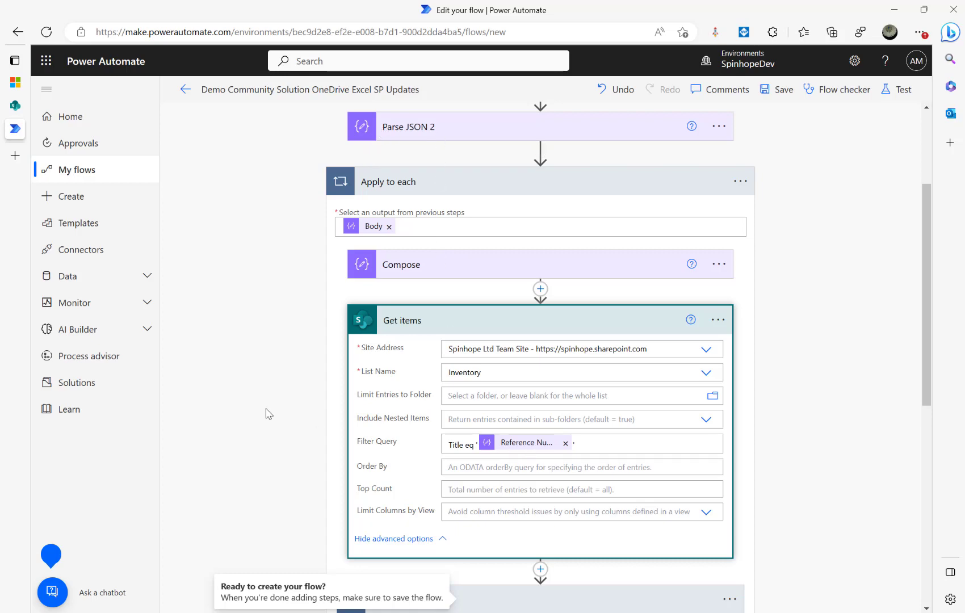
{"action": "scroll", "coordinate": [265, 414], "scroll_direction": "down", "scroll_amount": 7}
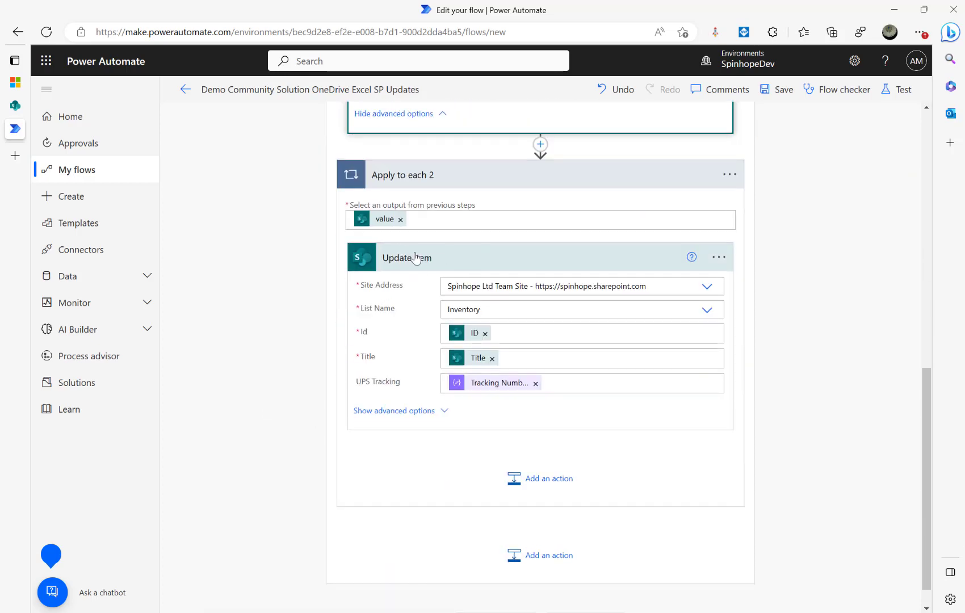